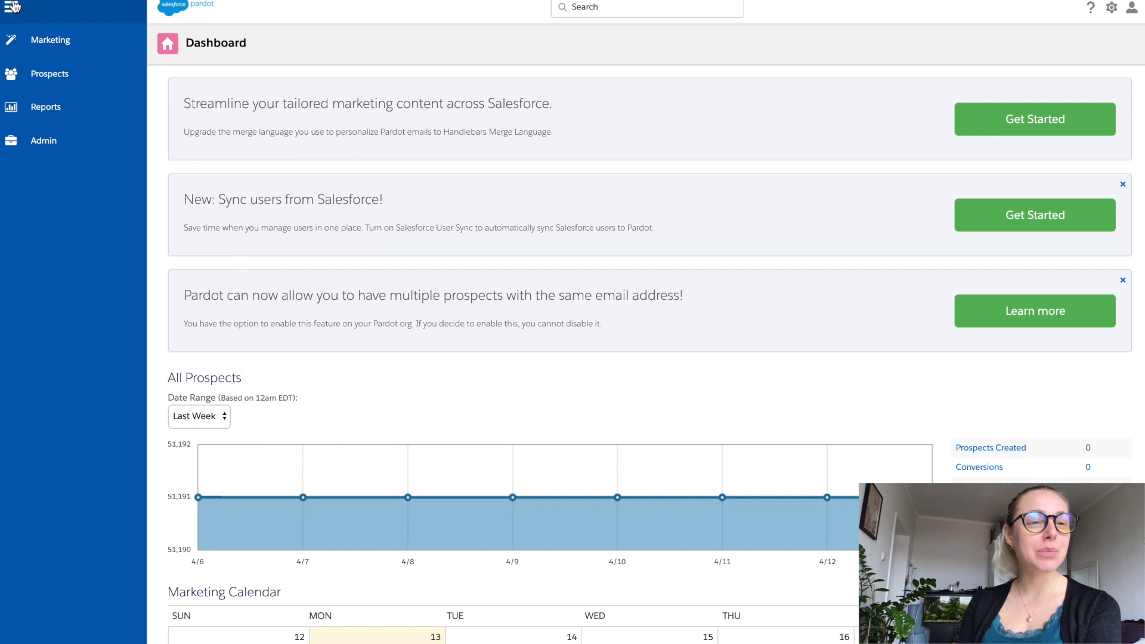
# Step: Open the marketing segmentation lists and look at the available list view options
pyautogui.moveTo(11, 42)
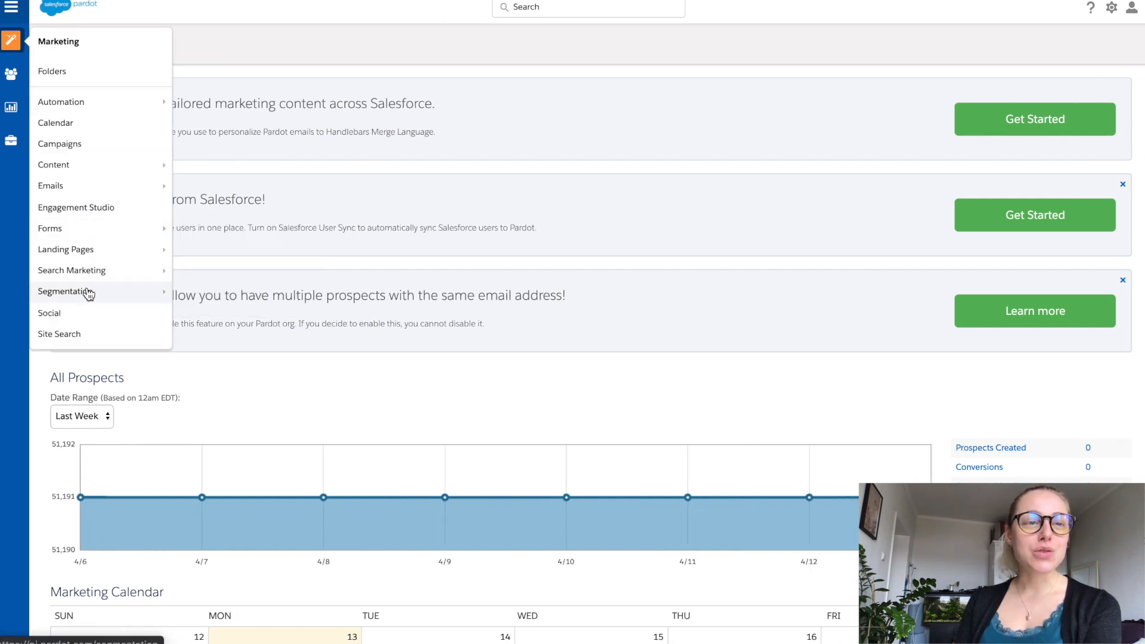
pyautogui.moveTo(88, 294)
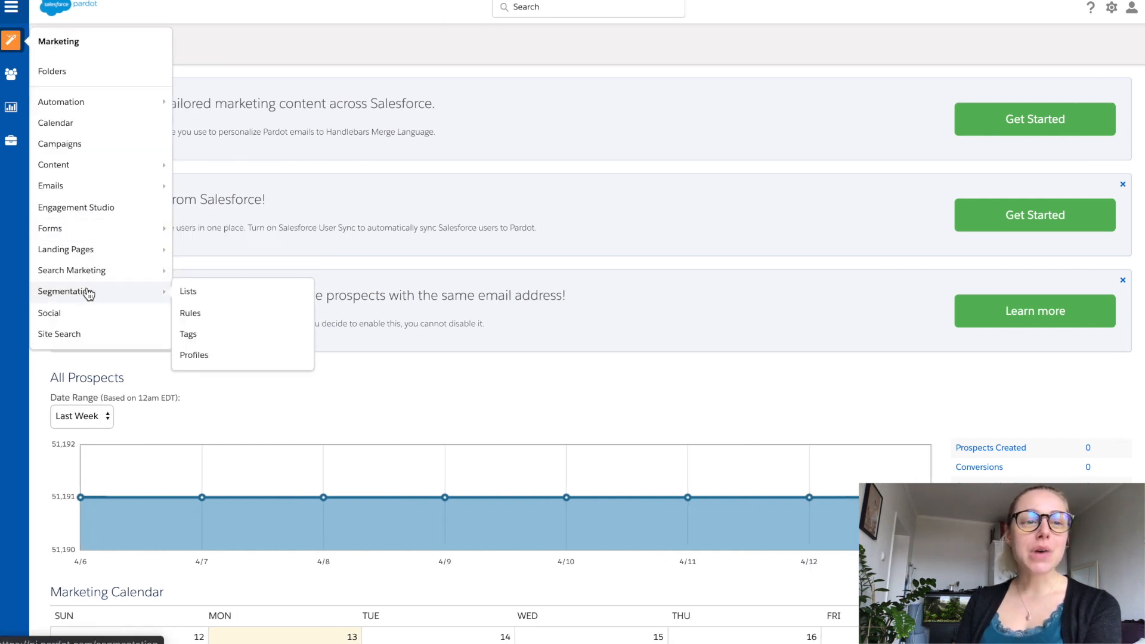
pyautogui.click(187, 300)
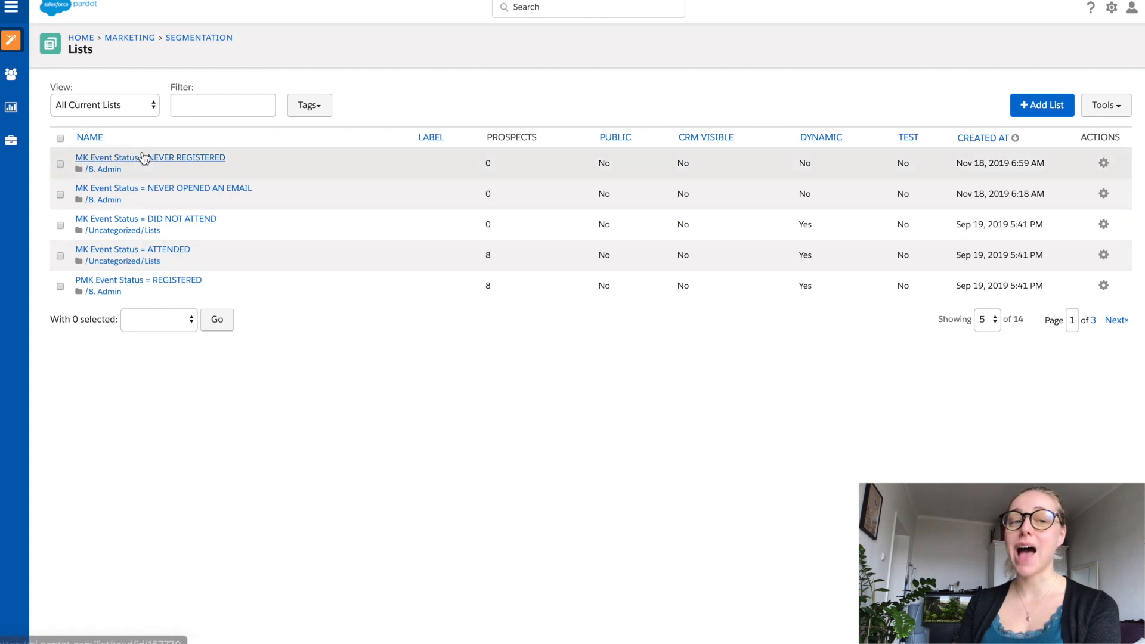
pyautogui.click(153, 111)
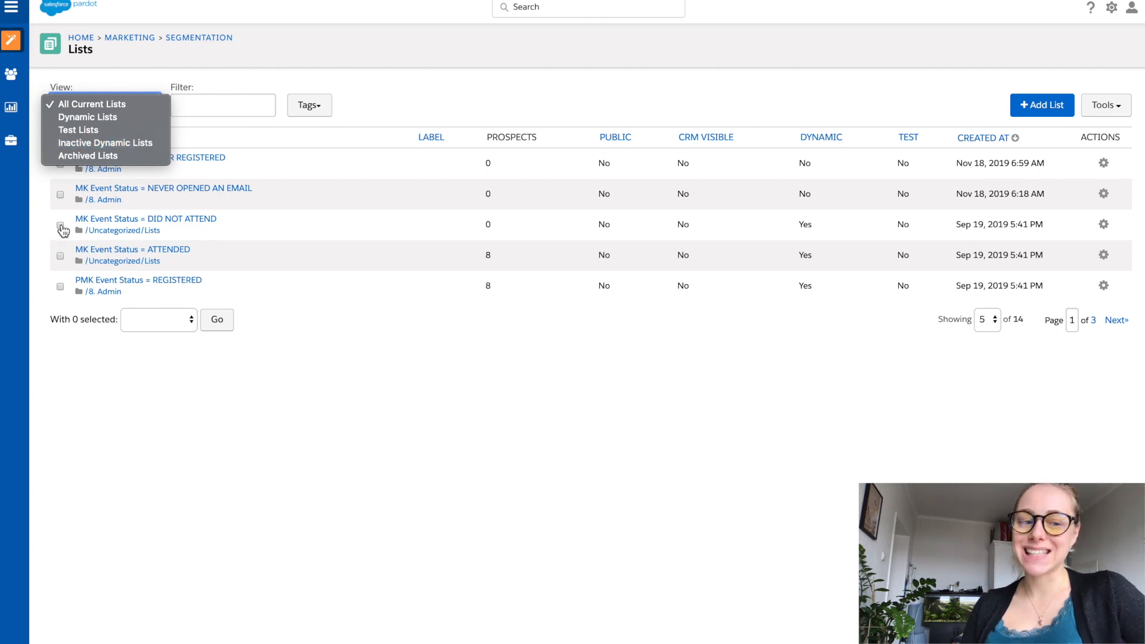
# Step: Select the lists "MK Event Status = DID NOT ATTEND" and "MK Event Status = NEVER OPENED AN EMAIL" and view the bulk actions available for them
pyautogui.click(60, 225)
pyautogui.click(60, 225)
pyautogui.click(60, 195)
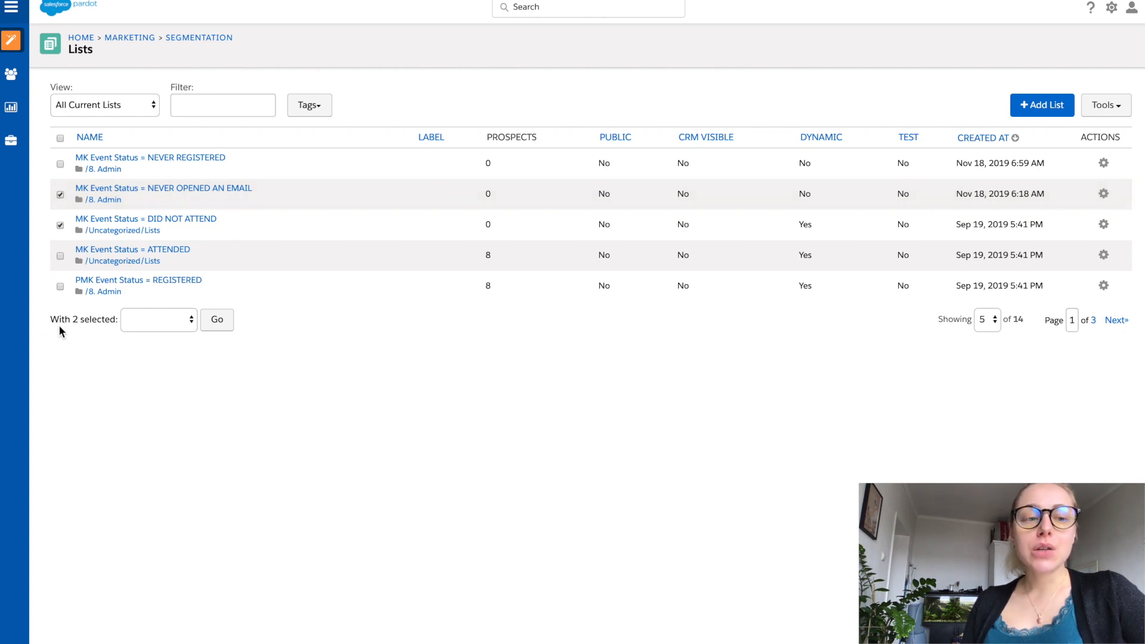
pyautogui.click(145, 328)
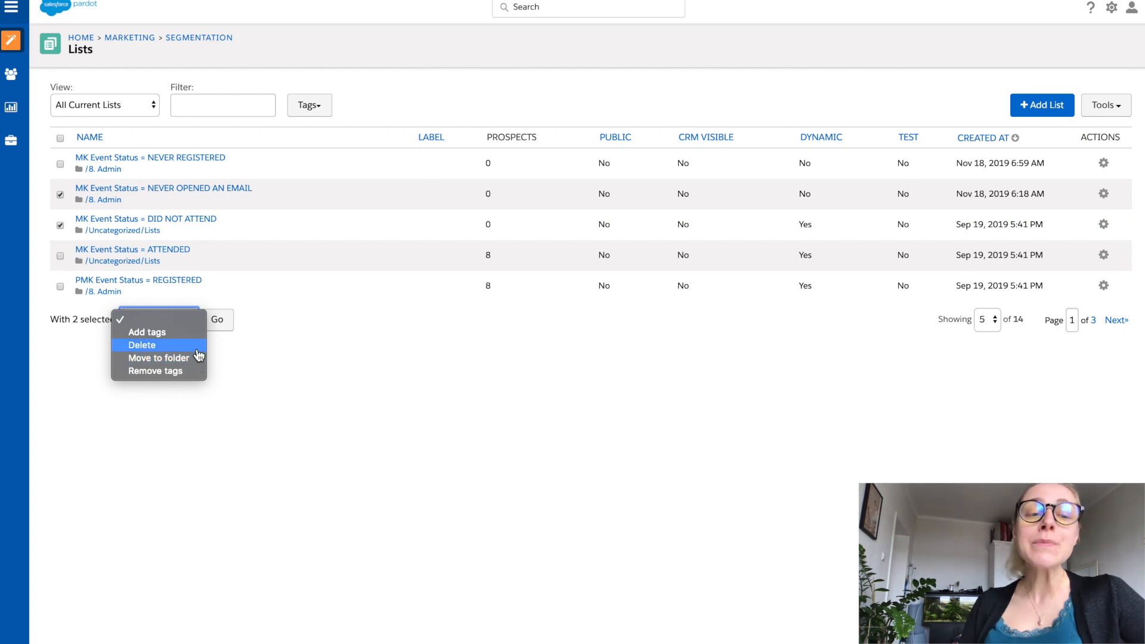
# Step: Set the lists table to show 50 entries per page
pyautogui.click(989, 325)
pyautogui.click(989, 324)
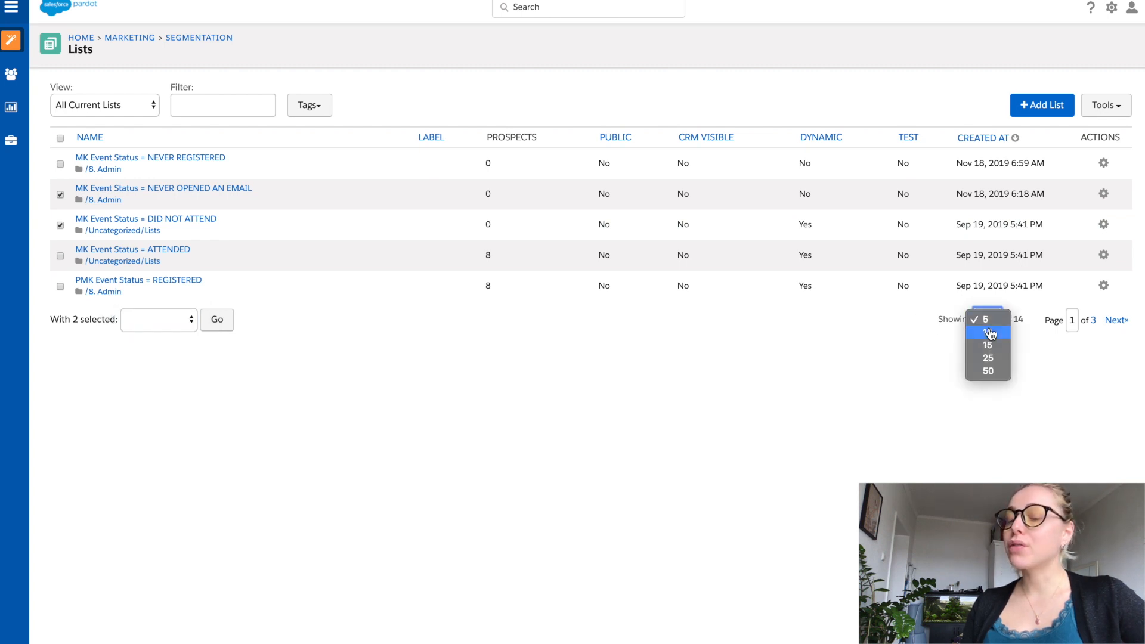
pyautogui.click(989, 371)
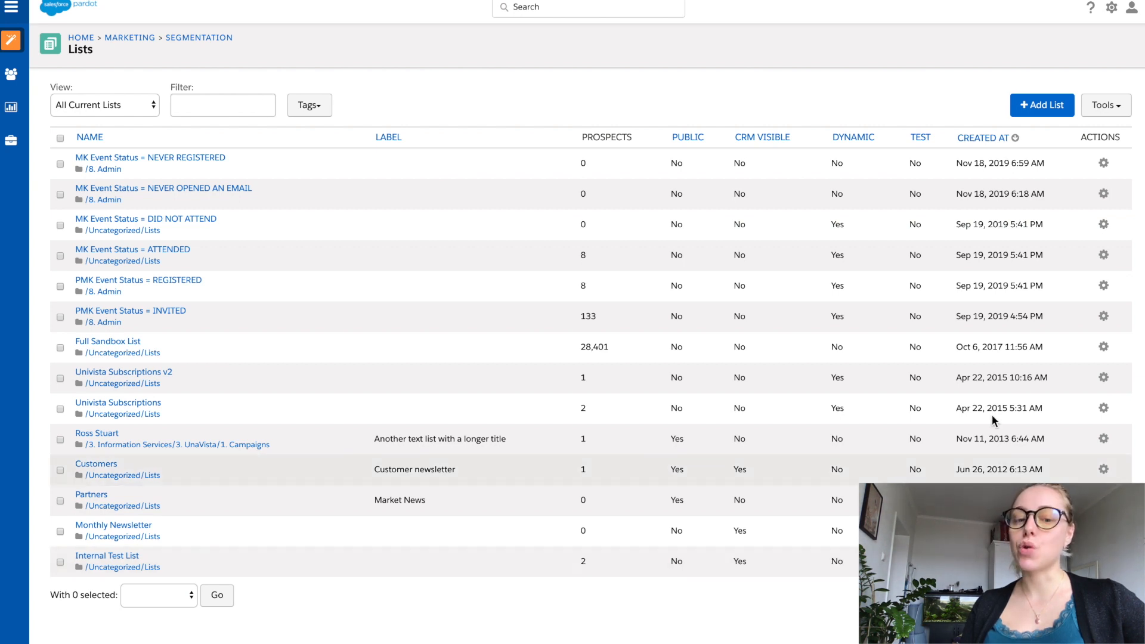
# Step: Start adding a new segmentation list, ready for its name
pyautogui.click(1039, 107)
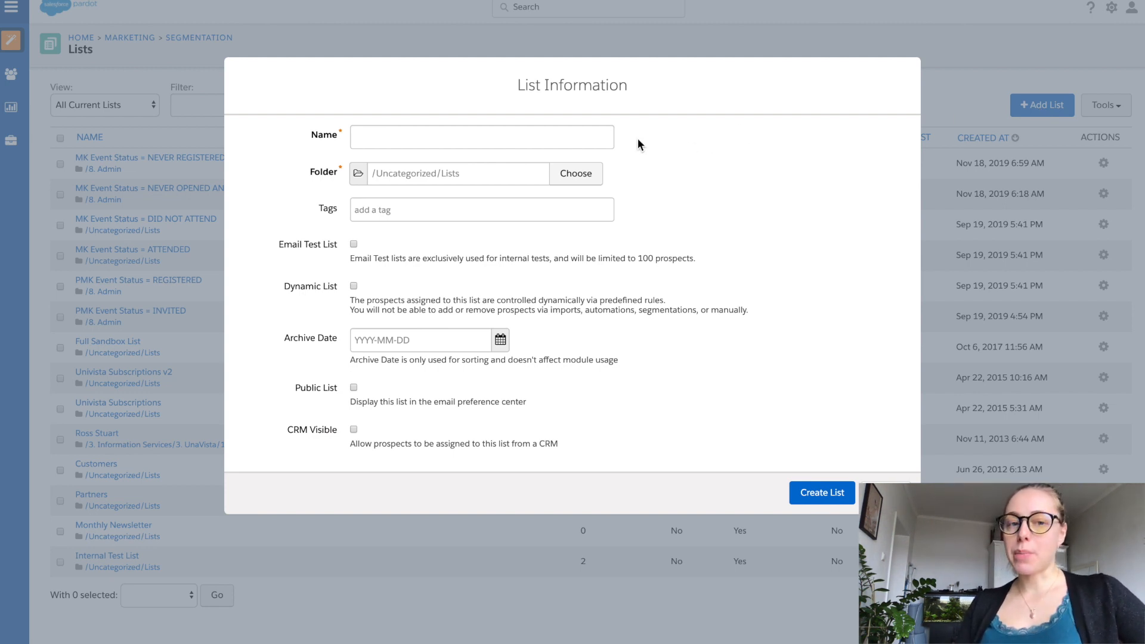
pyautogui.click(539, 138)
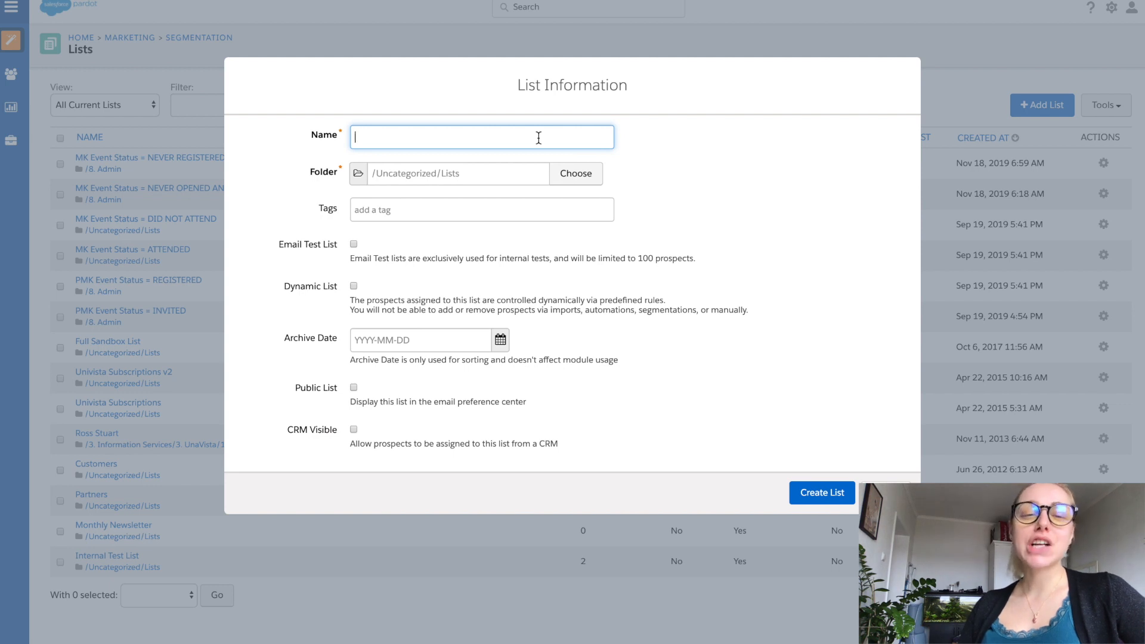
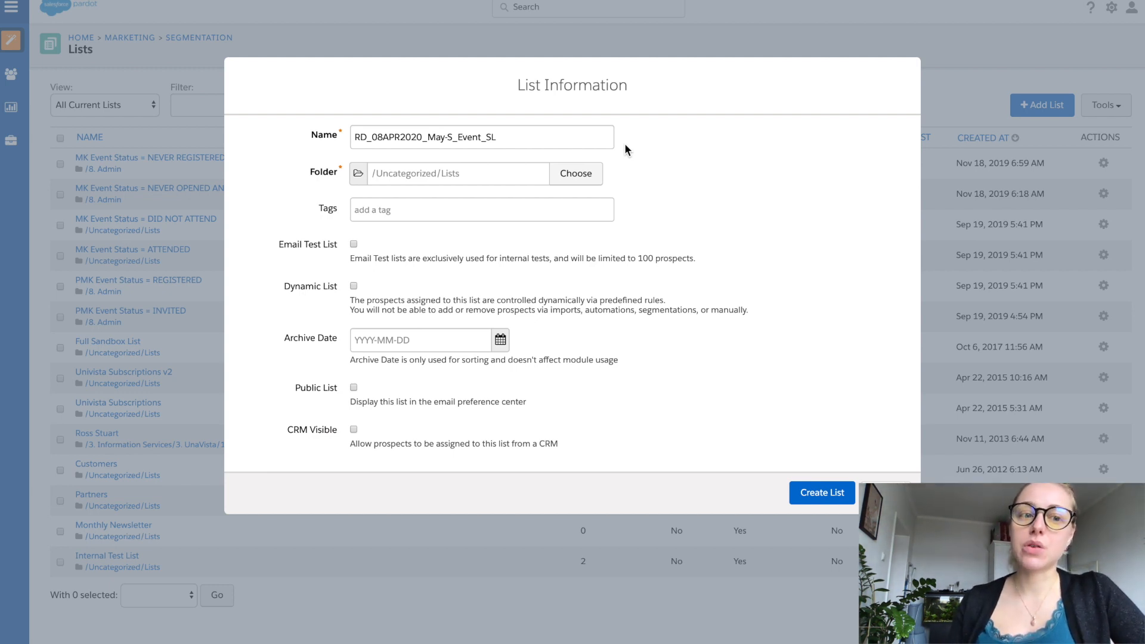
# Step: Assign the new list to the folder "8. Admin"
pyautogui.click(543, 182)
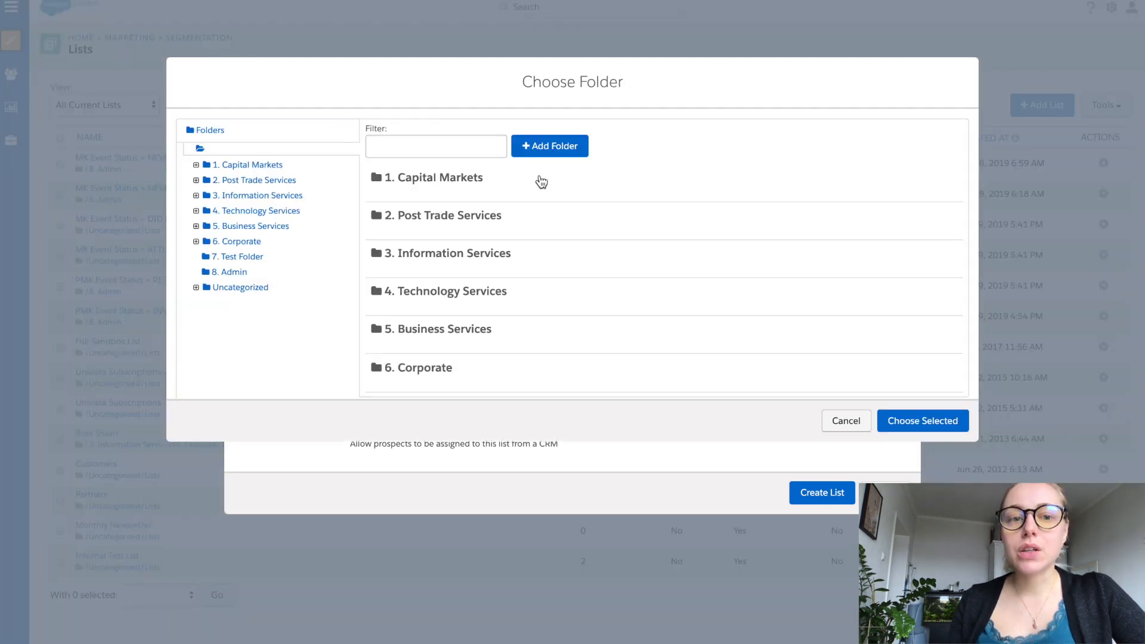
pyautogui.click(216, 272)
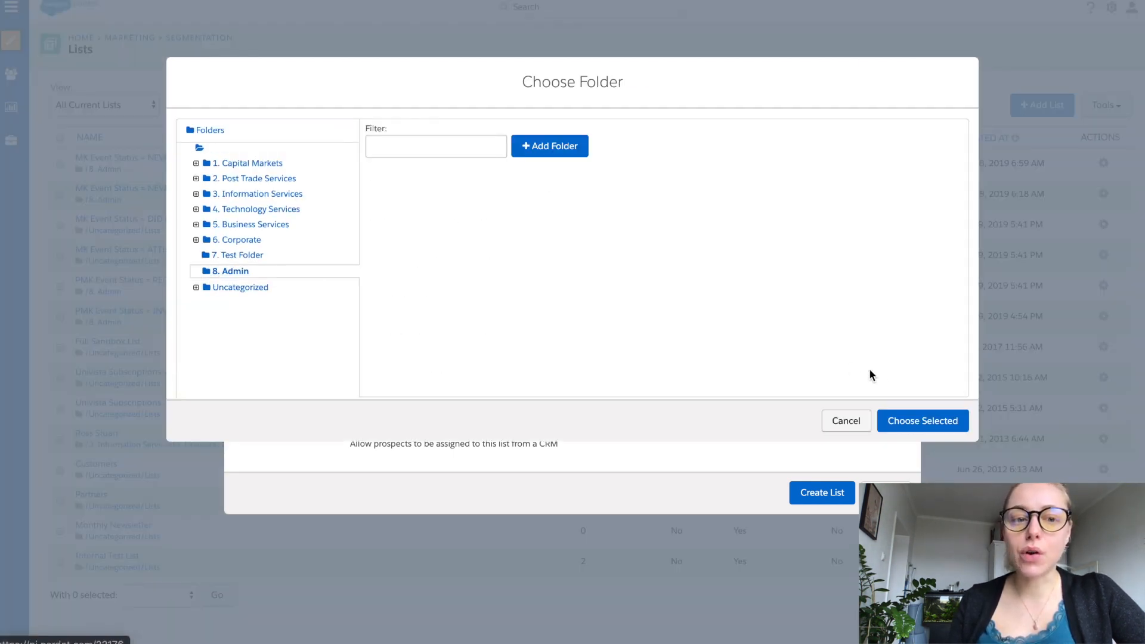
pyautogui.click(912, 419)
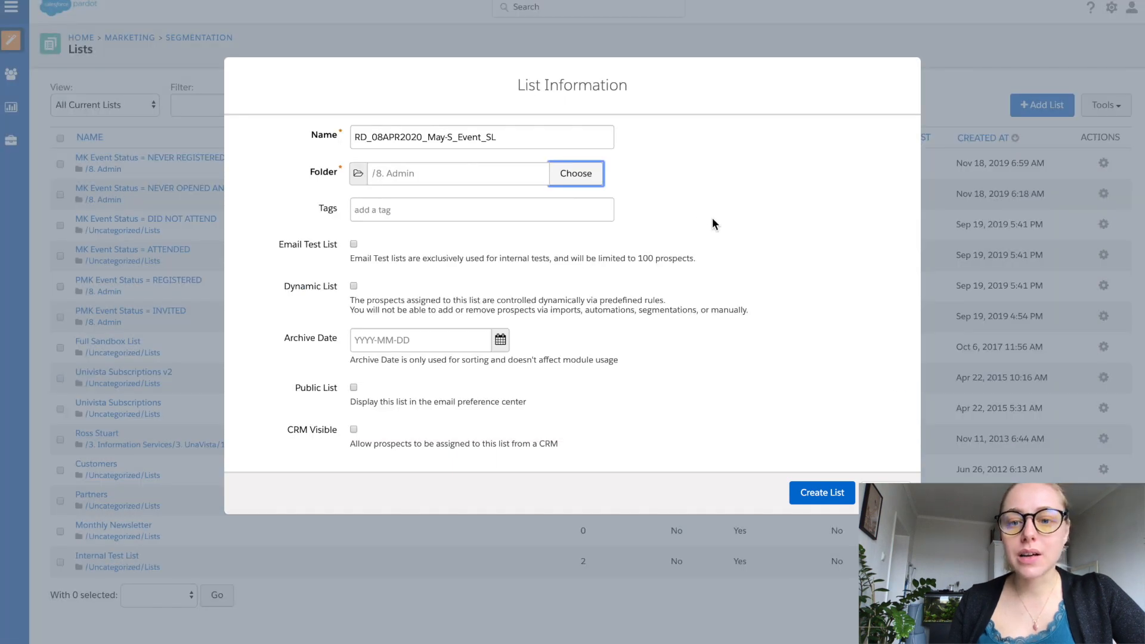
# Step: Add the tag "emea" to the new list
pyautogui.click(498, 211)
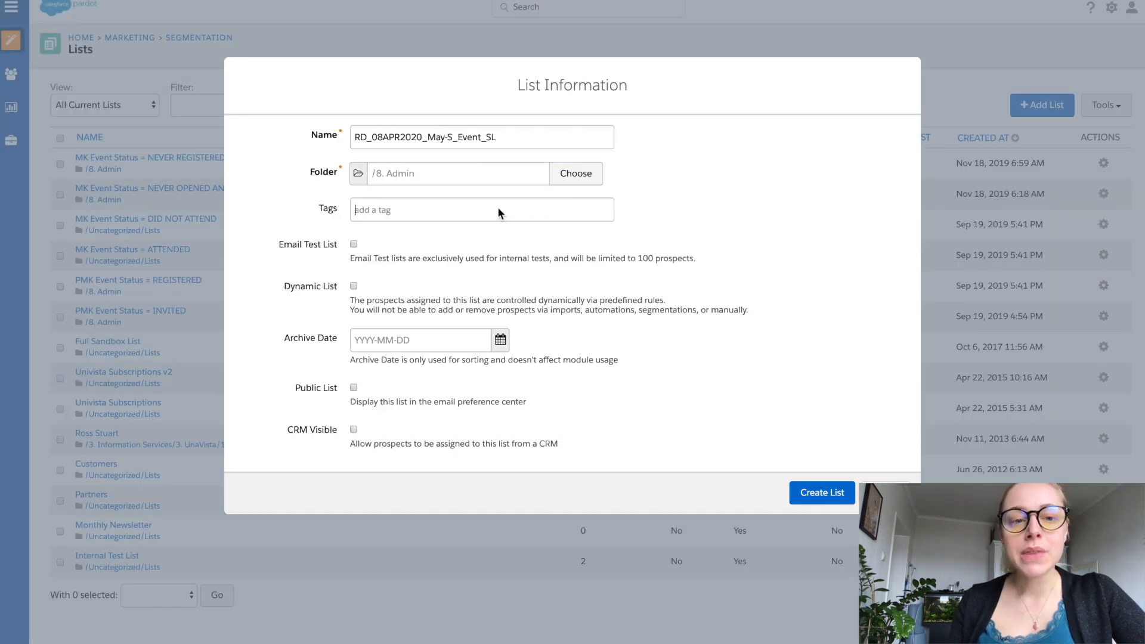
pyautogui.write('ea')
pyautogui.press('BackSpace')
pyautogui.press('BackSpace')
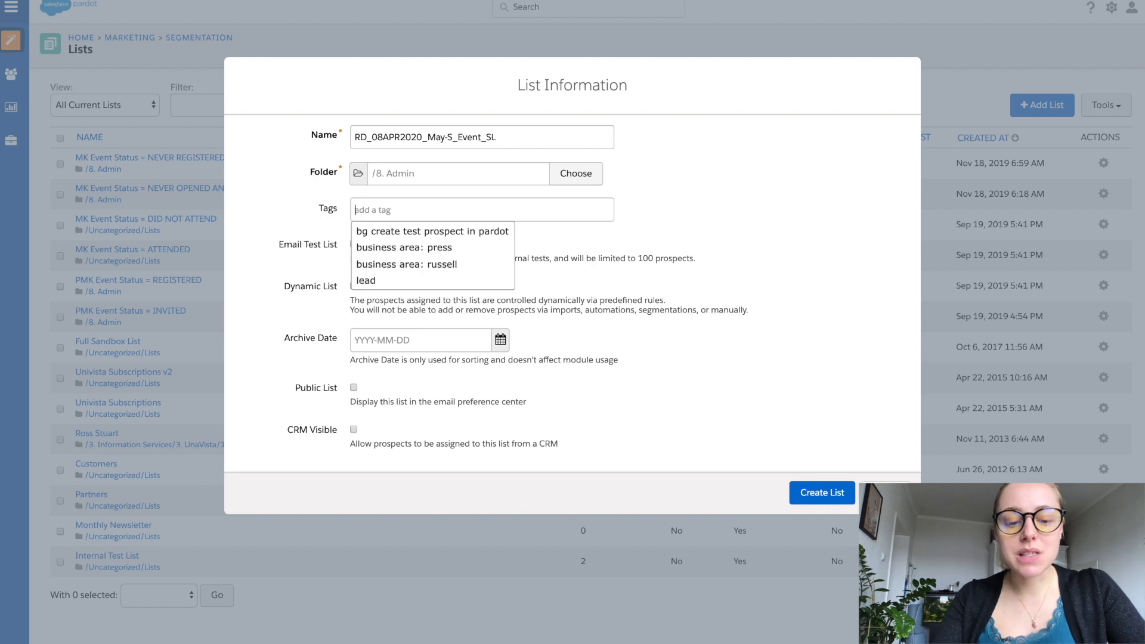
pyautogui.write('emea')
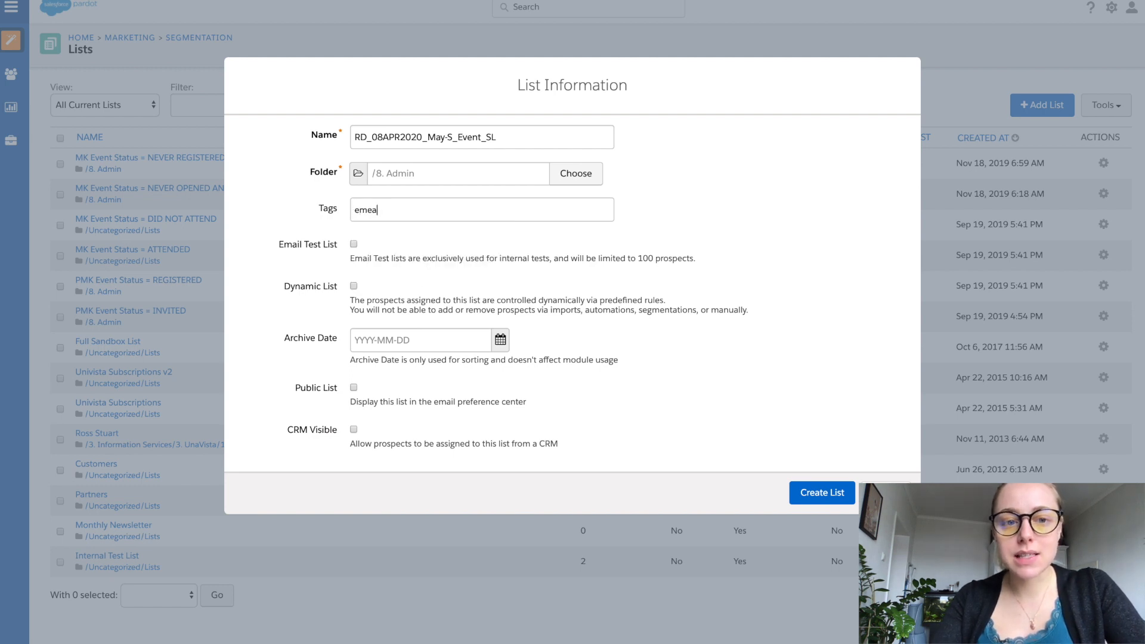
pyautogui.press('Return')
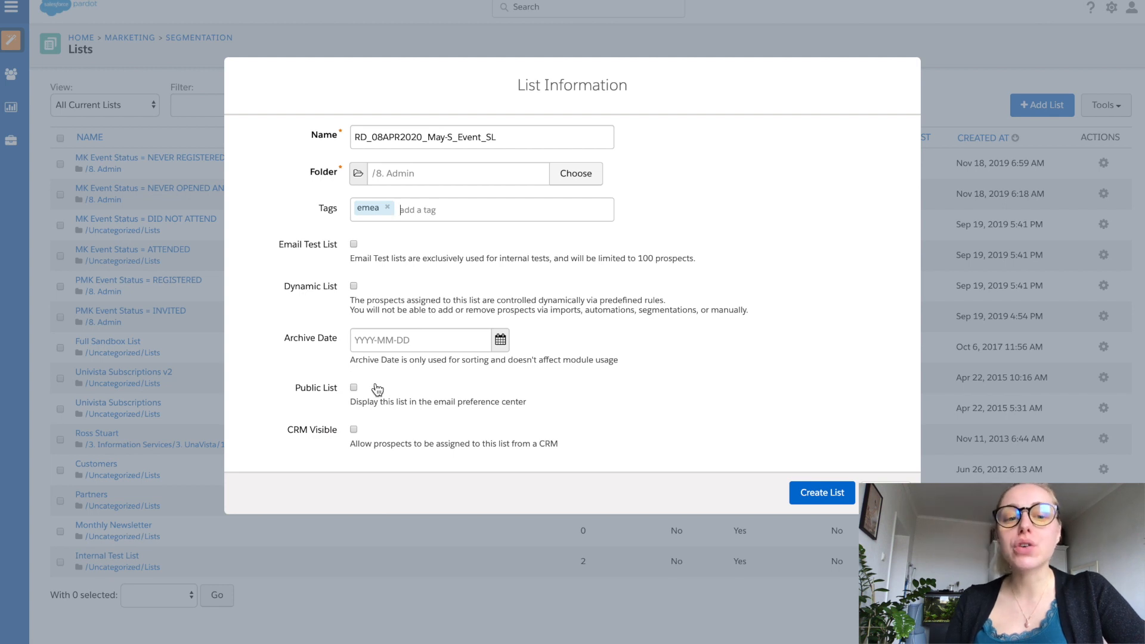
# Step: Mark the list as public and examine its label, description and email preferences page options
pyautogui.click(353, 388)
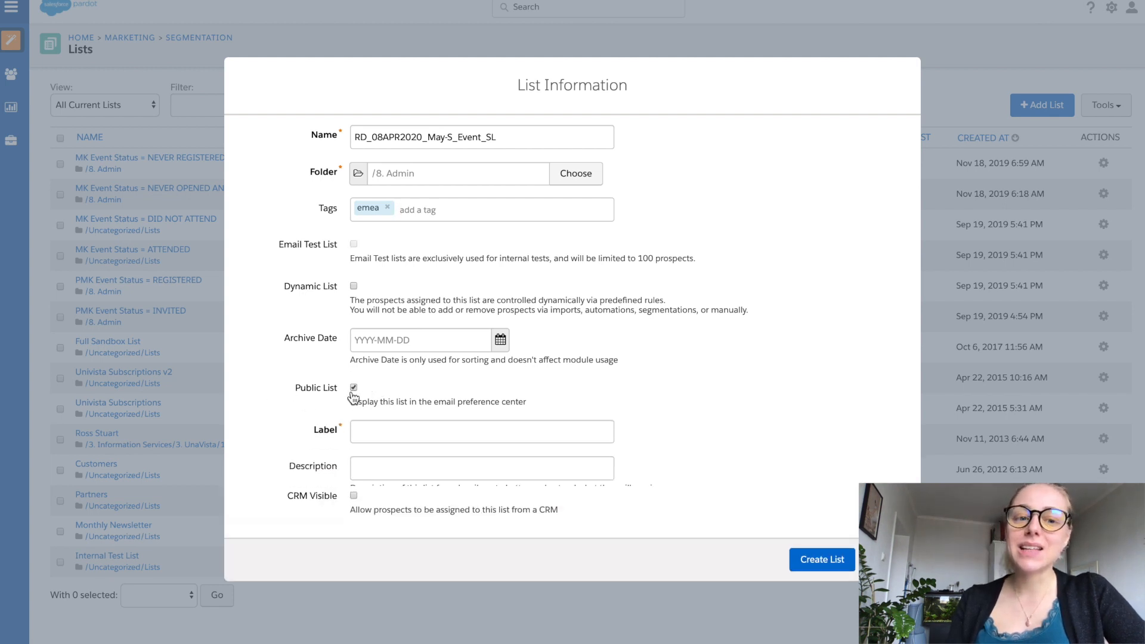
pyautogui.scroll(-1, 298, 419)
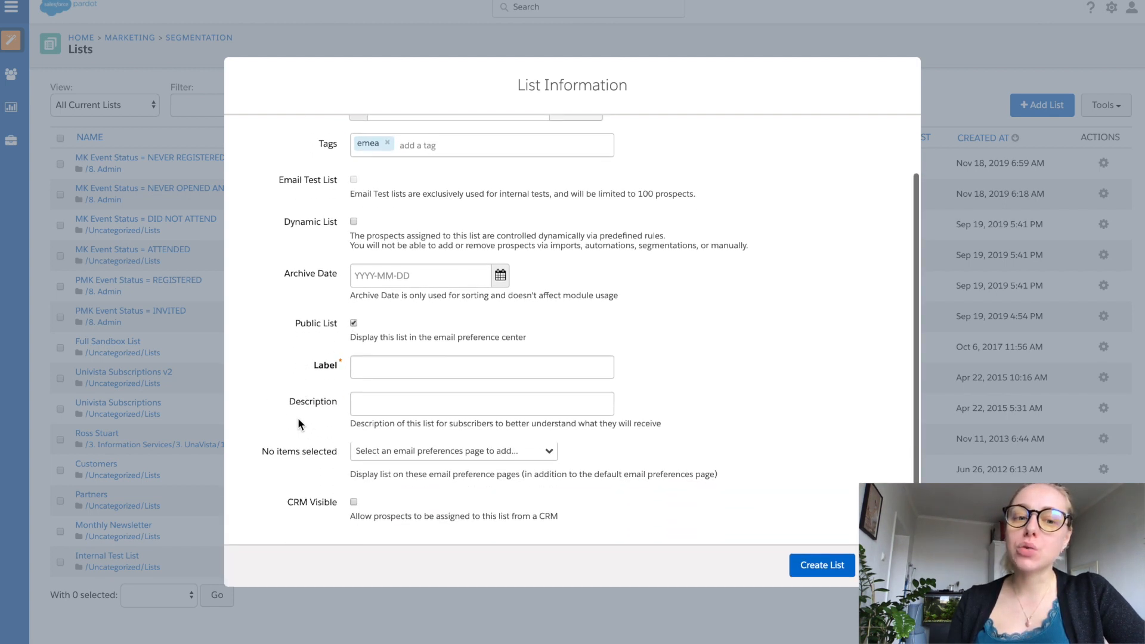
pyautogui.rightClick(298, 419)
pyautogui.click(305, 372)
pyautogui.click(376, 368)
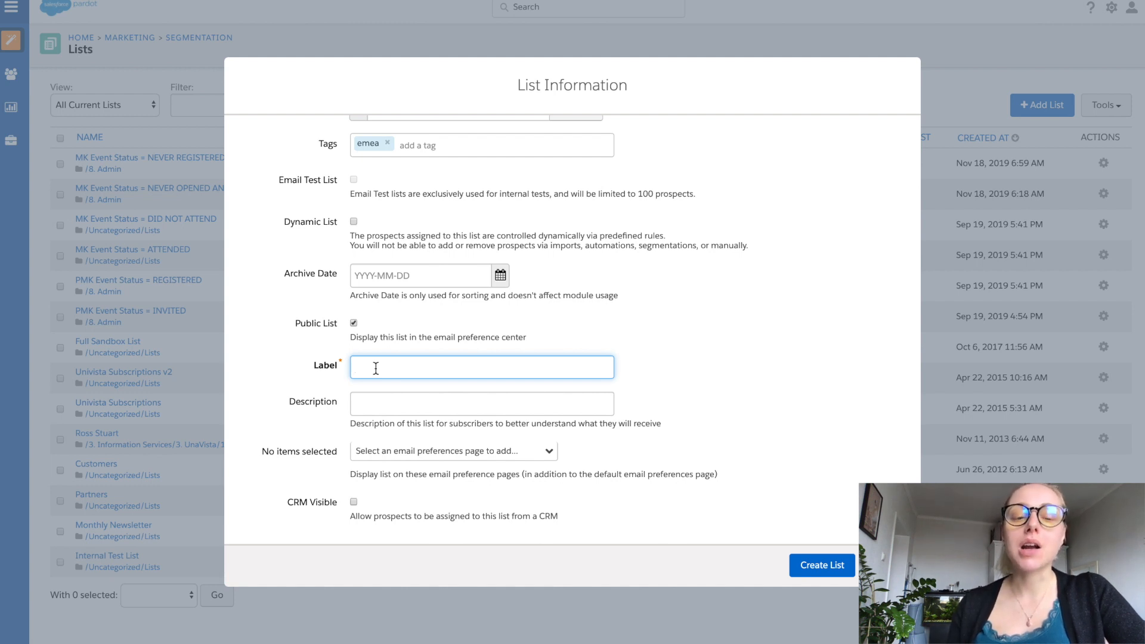
pyautogui.click(363, 402)
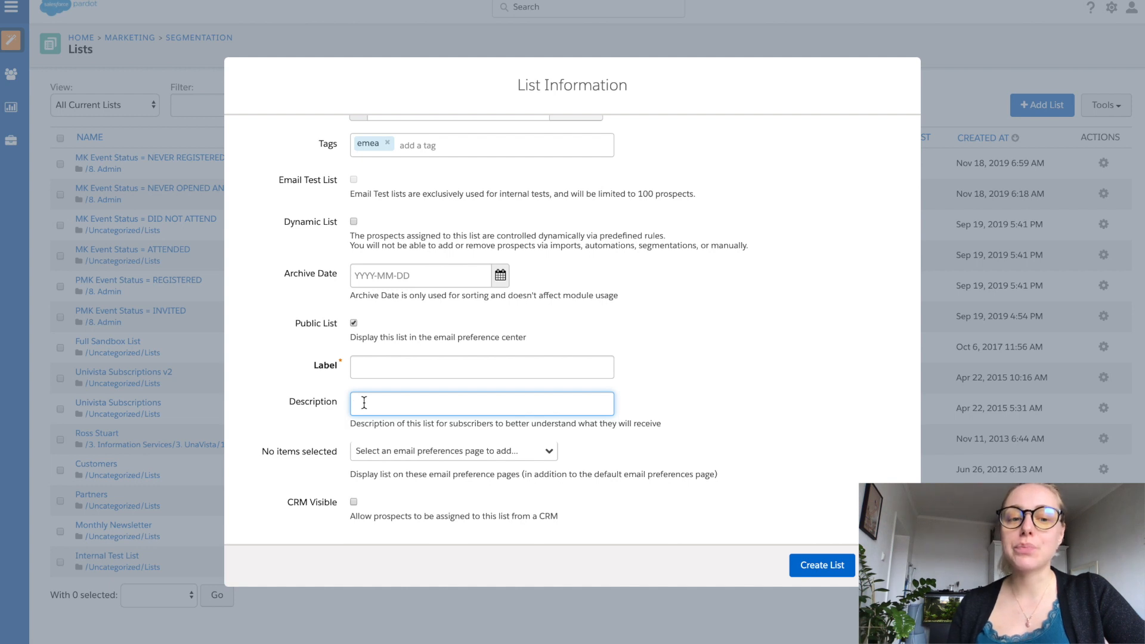
pyautogui.click(399, 459)
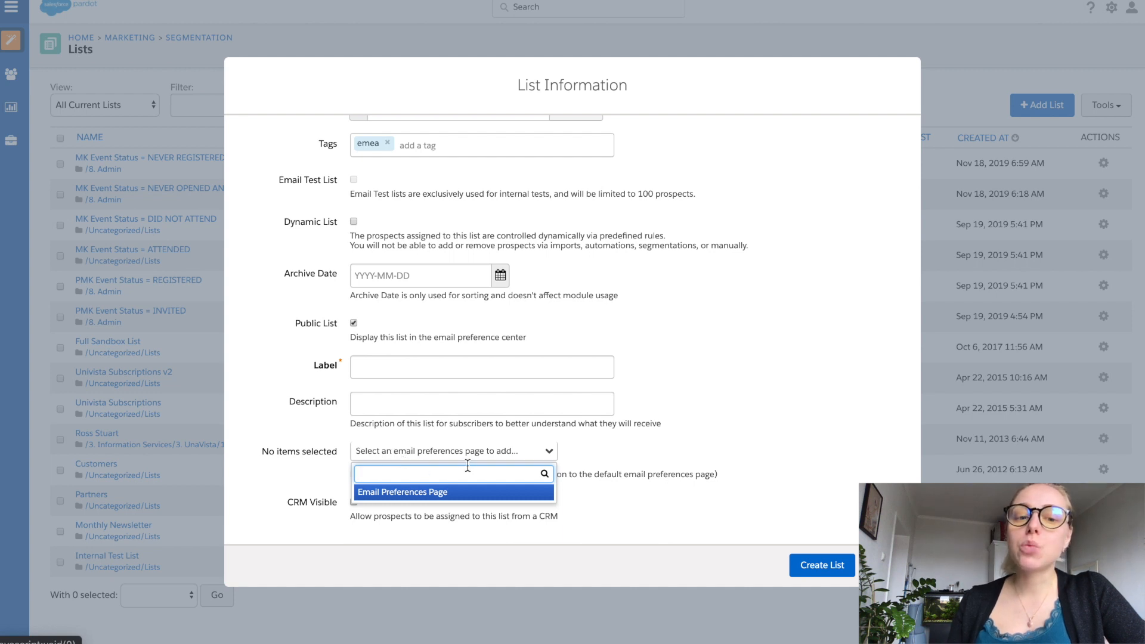
pyautogui.click(644, 456)
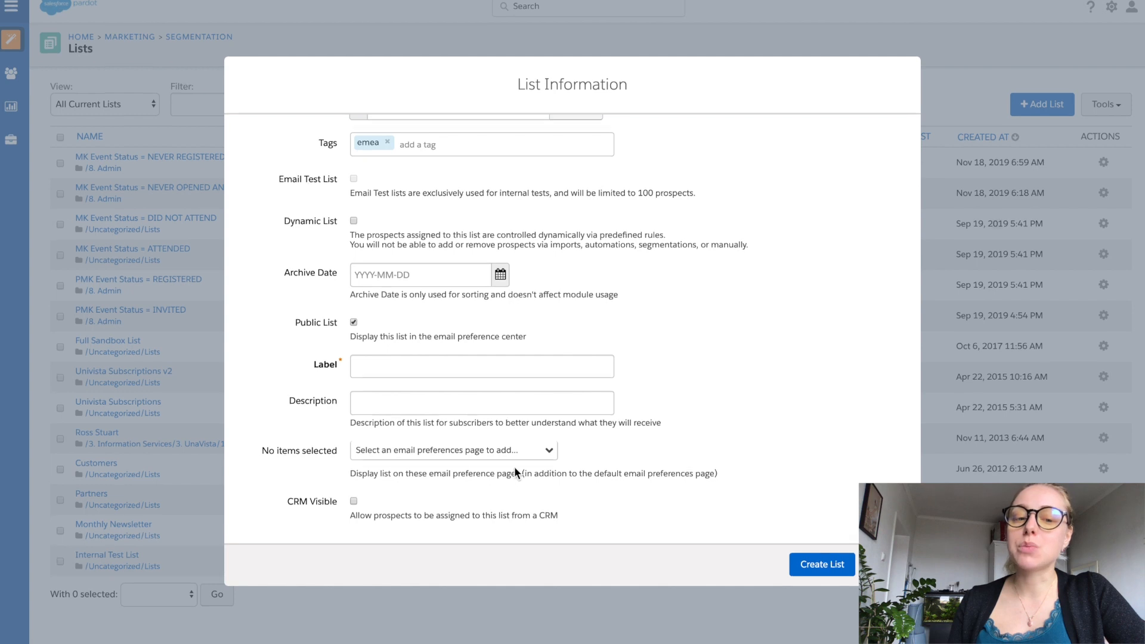
# Step: Try the CRM Visible option, then switch off both CRM Visible and Public List
pyautogui.click(354, 504)
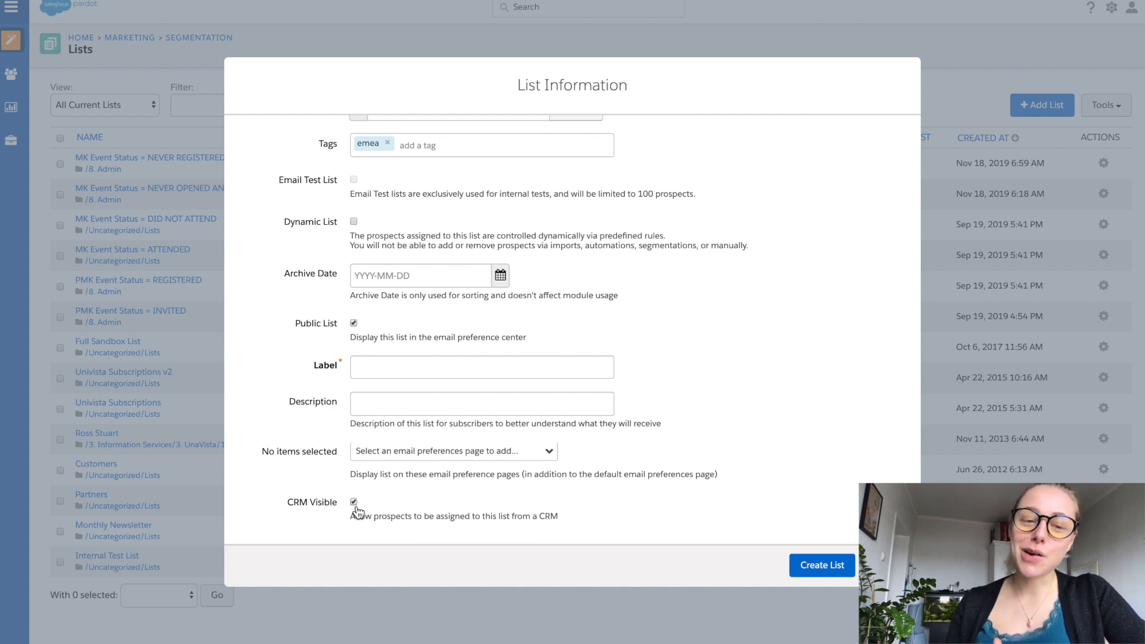
pyautogui.click(354, 503)
pyautogui.click(353, 324)
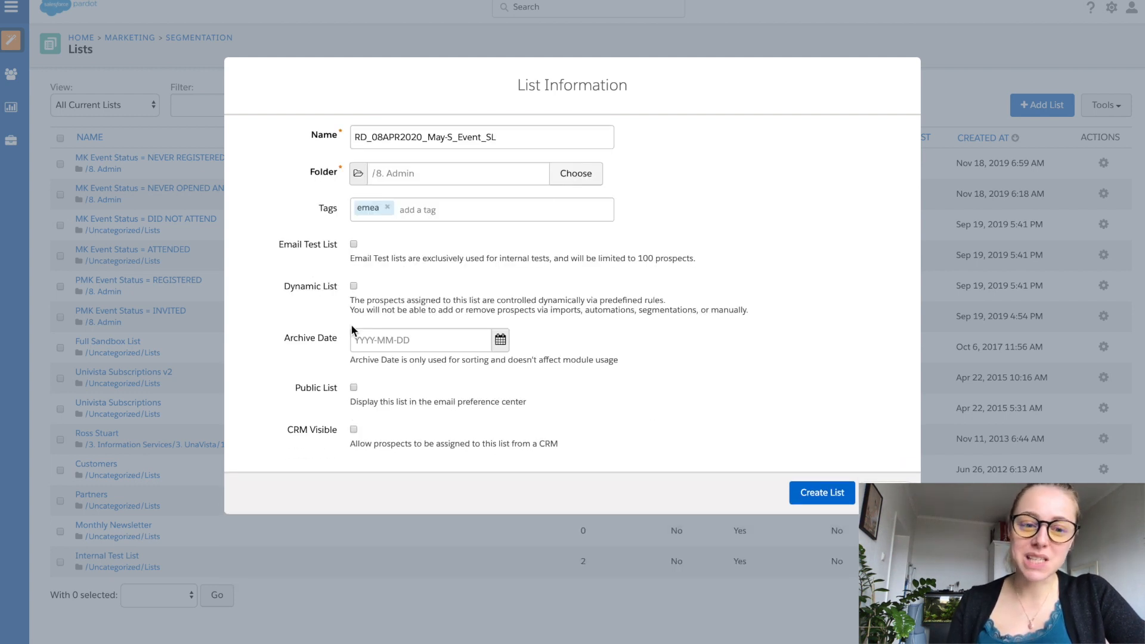
# Step: Make the list a dynamic list and proceed to setting its rules
pyautogui.click(354, 287)
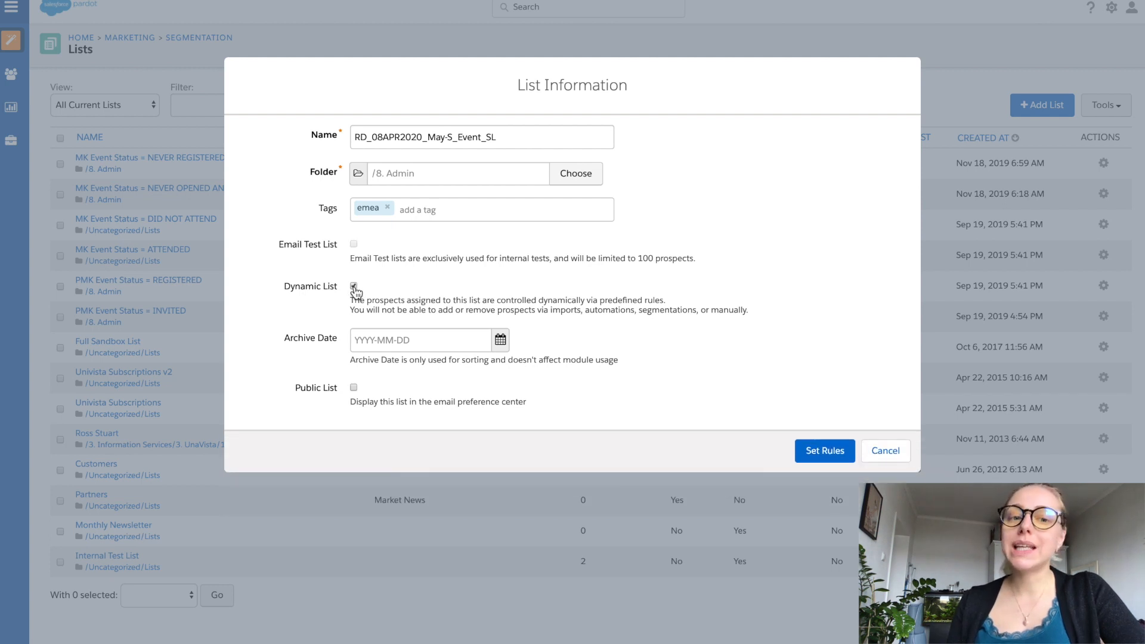
pyautogui.click(825, 454)
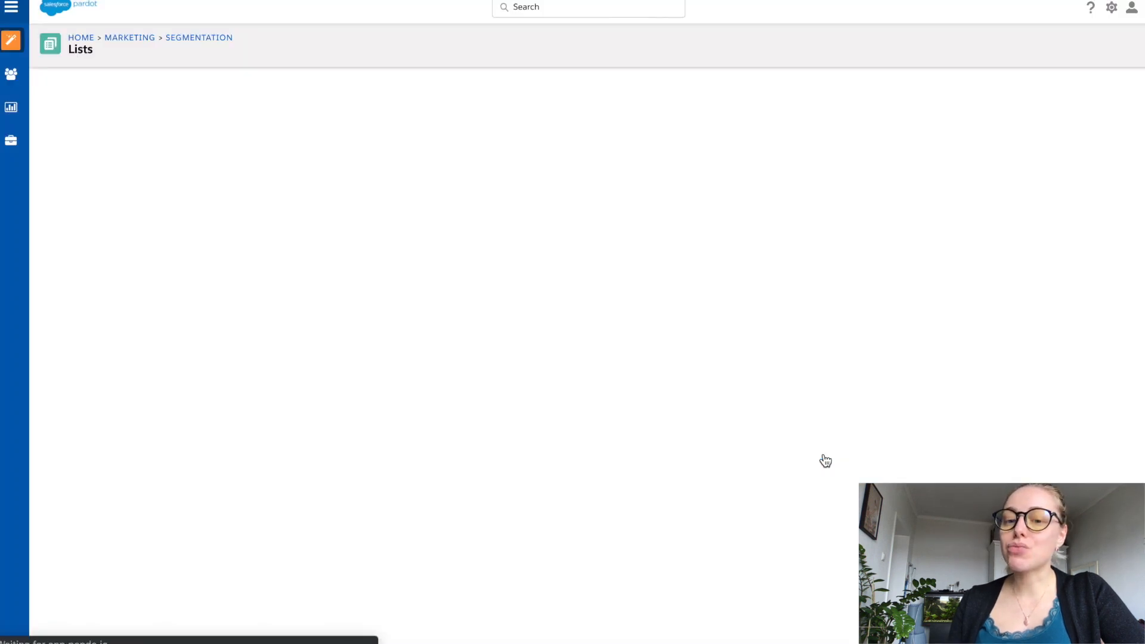
# Step: Review the list's basic information without changes and look at the additional actions available for the list
pyautogui.click(1065, 64)
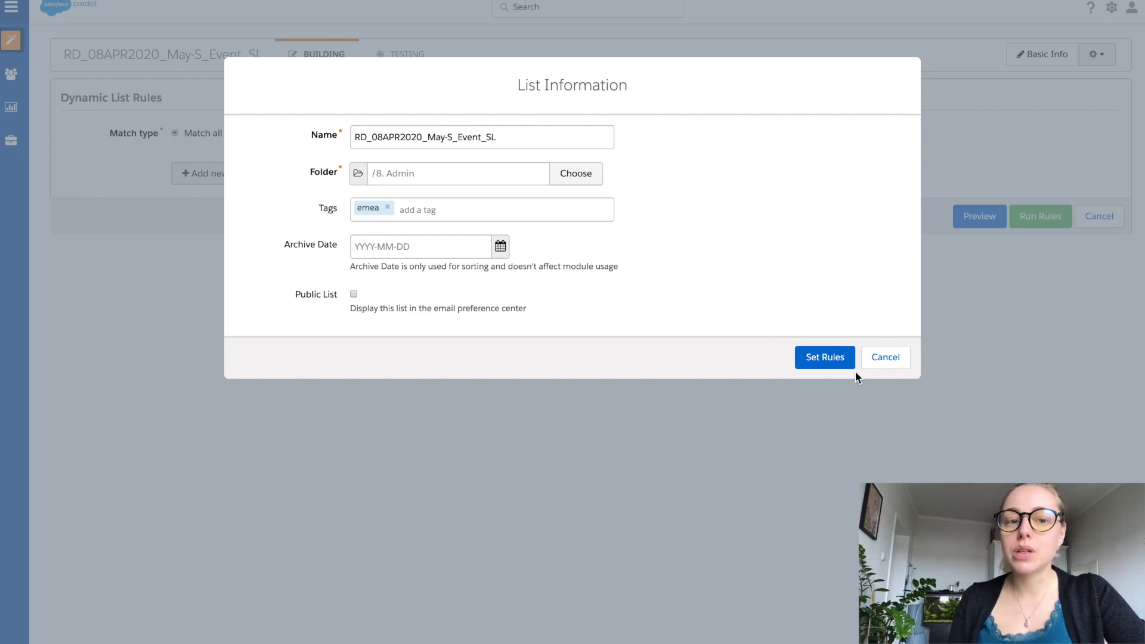
pyautogui.click(882, 366)
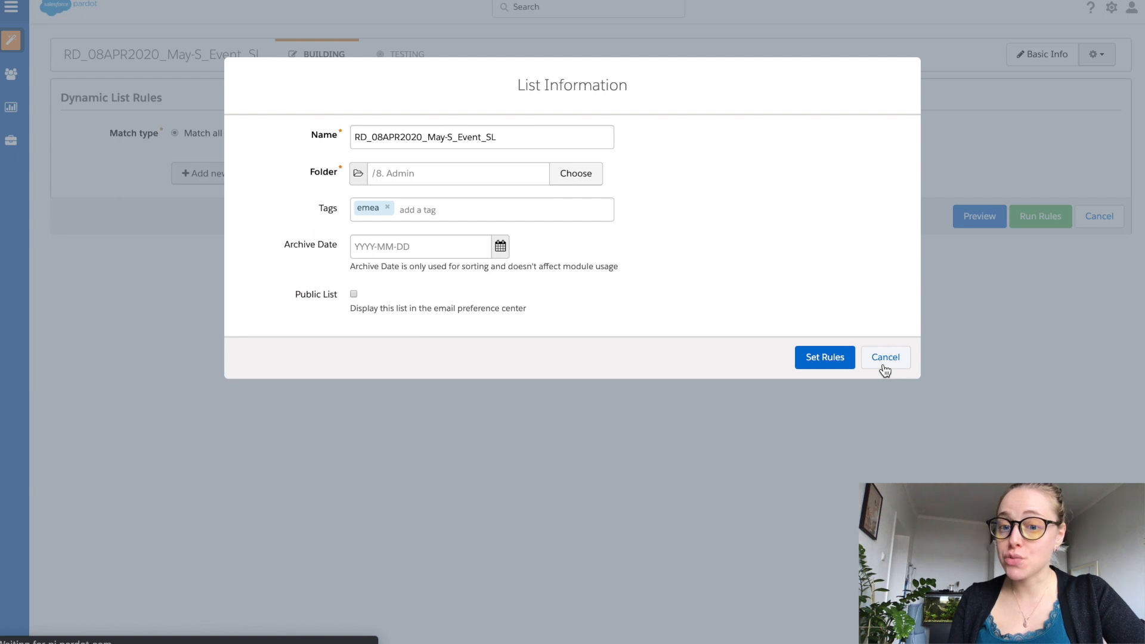
pyautogui.click(1096, 58)
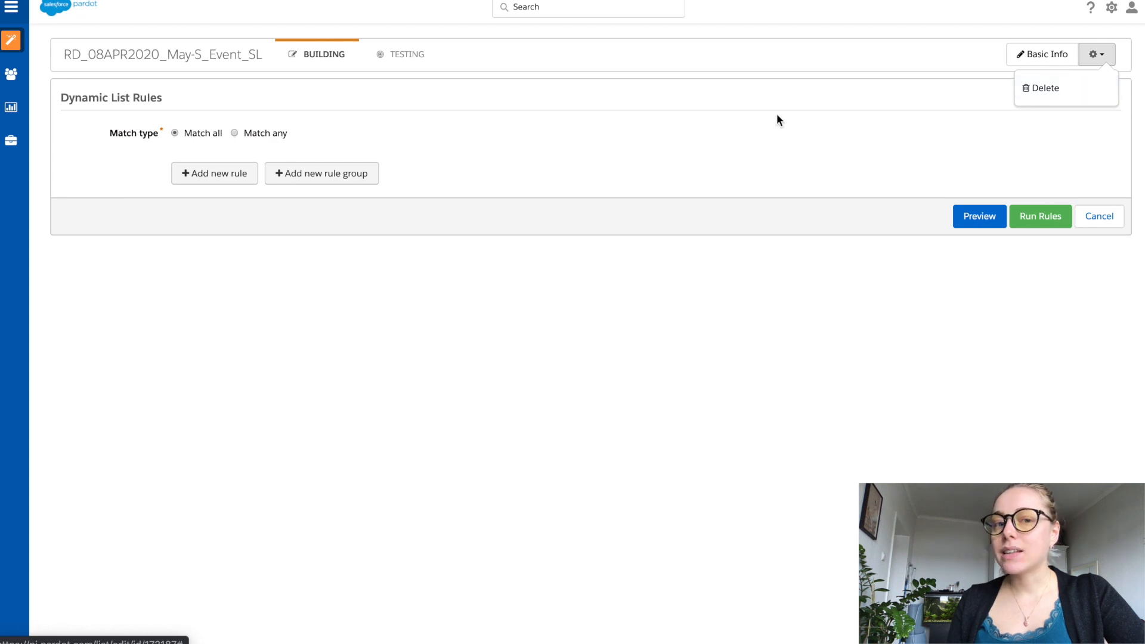
pyautogui.click(417, 116)
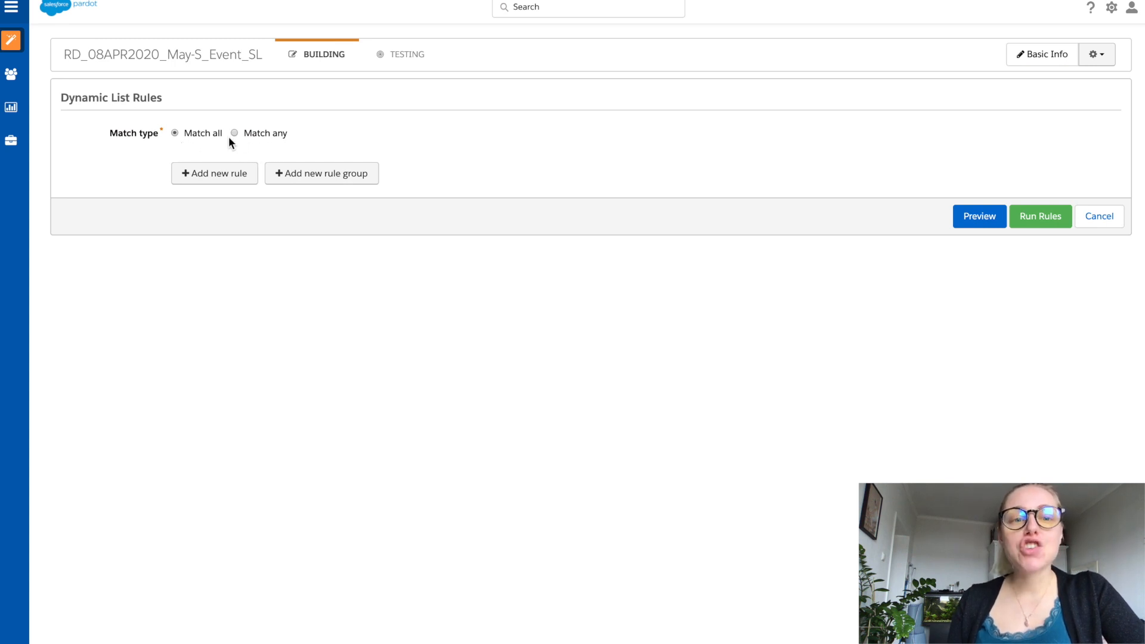
# Step: Add three blank rules to the dynamic list and compare Match any with Match all, keeping Match all
pyautogui.click(223, 175)
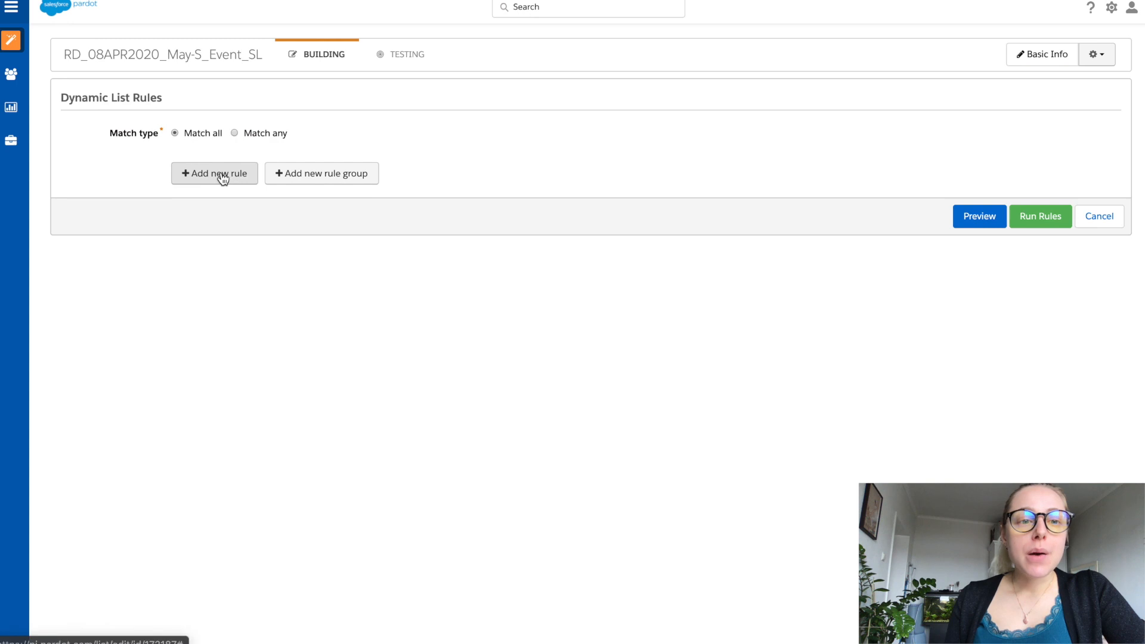
pyautogui.click(205, 223)
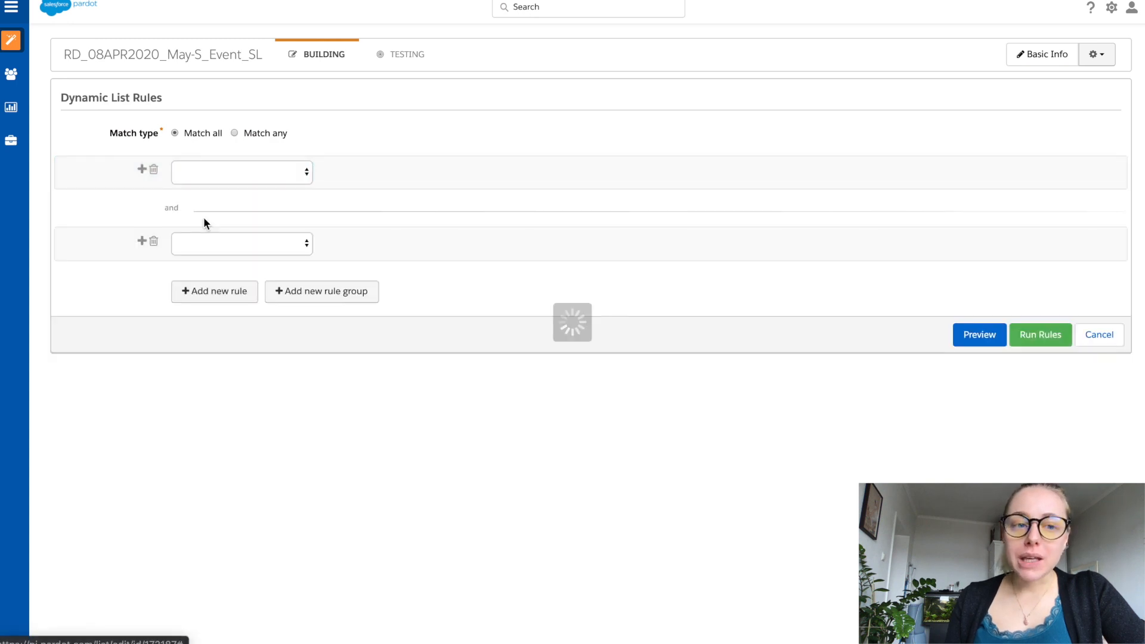
pyautogui.click(203, 291)
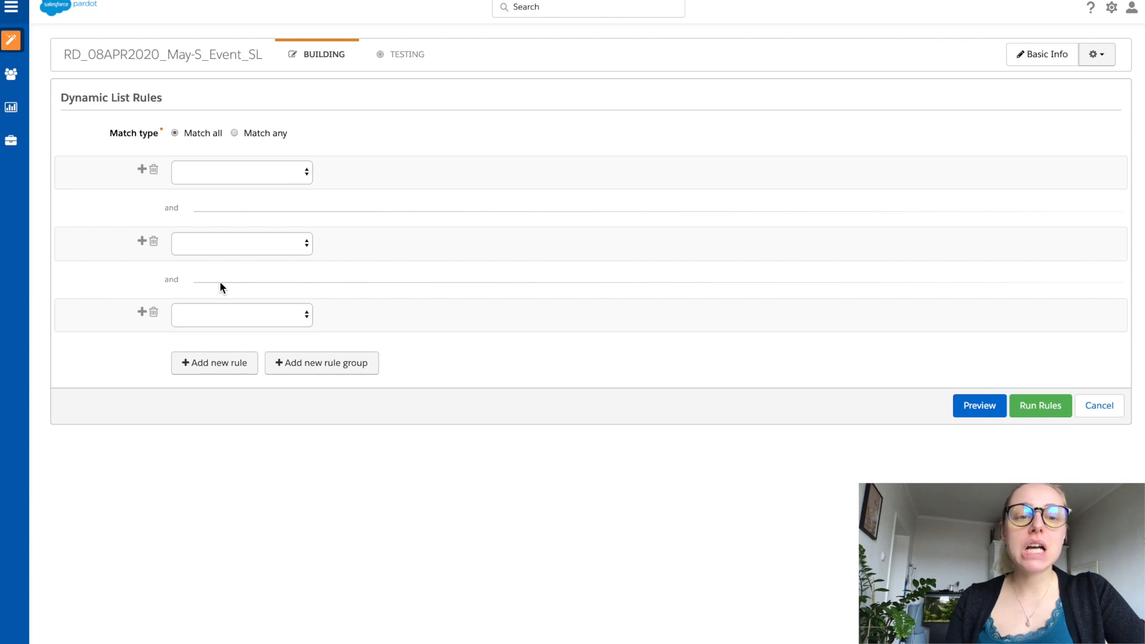
pyautogui.click(234, 134)
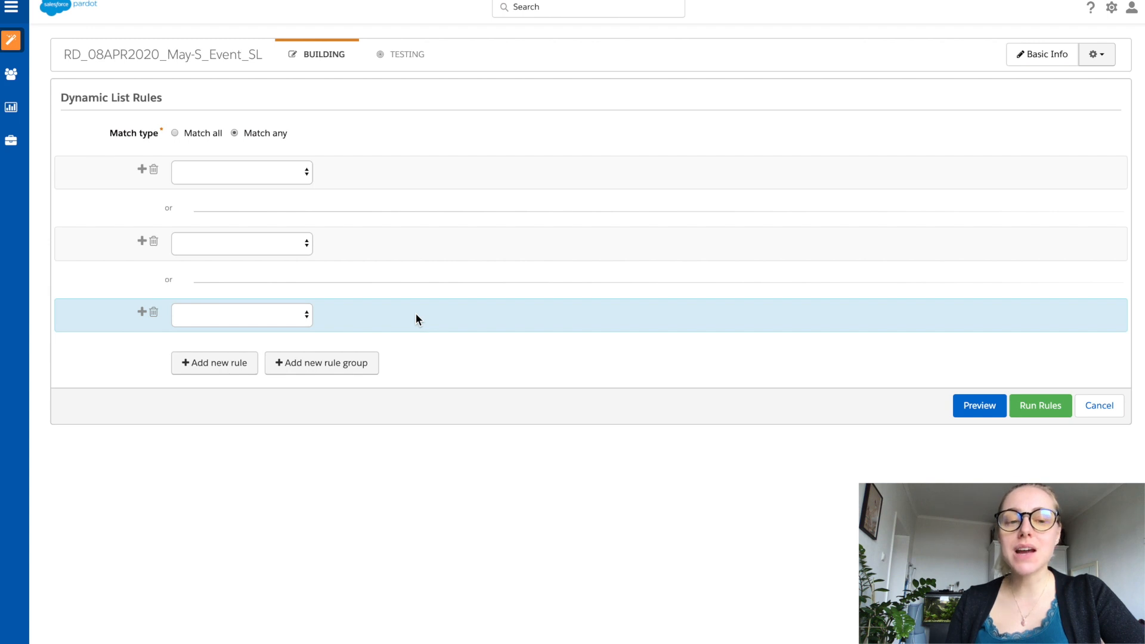
pyautogui.click(195, 136)
# Step: Set the first rule to Prospect CRM Campaign with the operator "is" and view the selectable campaigns
pyautogui.click(236, 173)
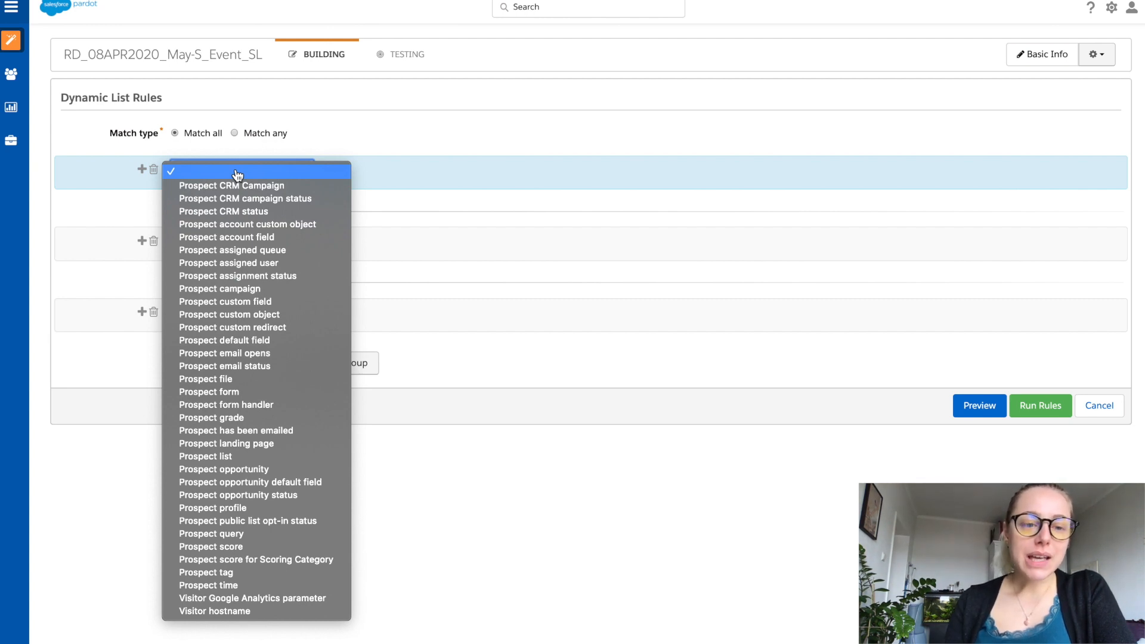
pyautogui.click(343, 187)
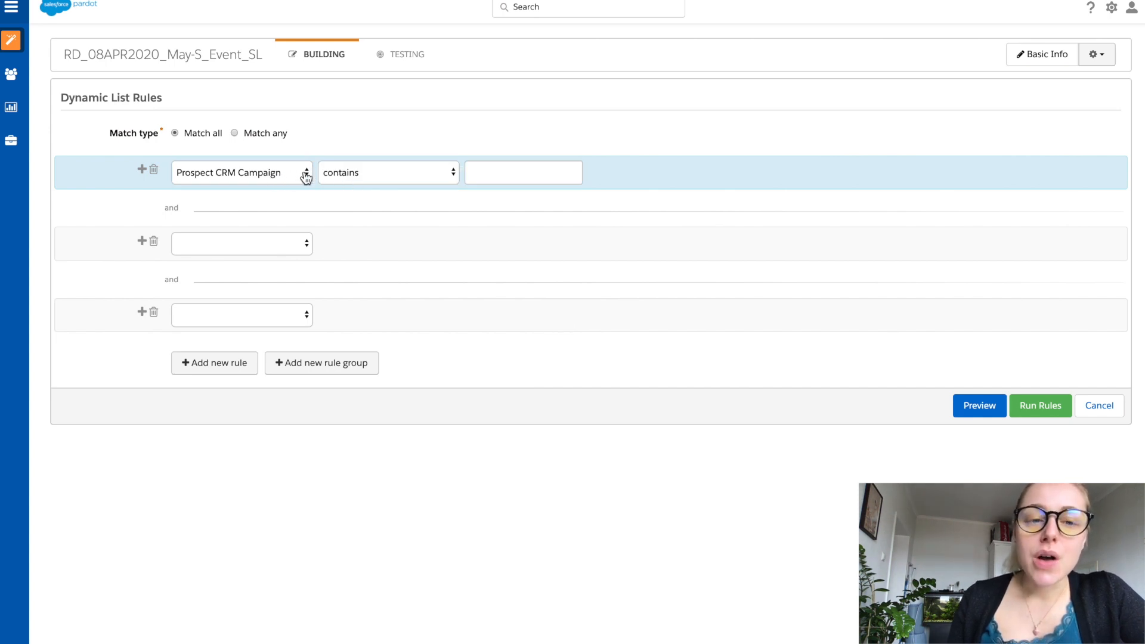
pyautogui.click(341, 176)
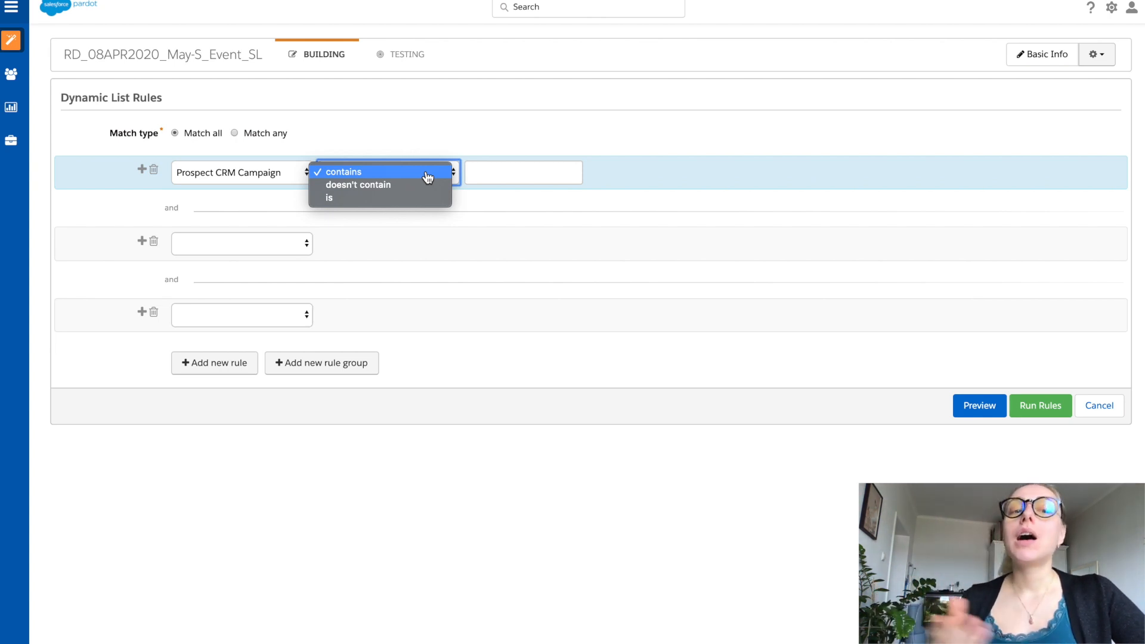
pyautogui.click(419, 205)
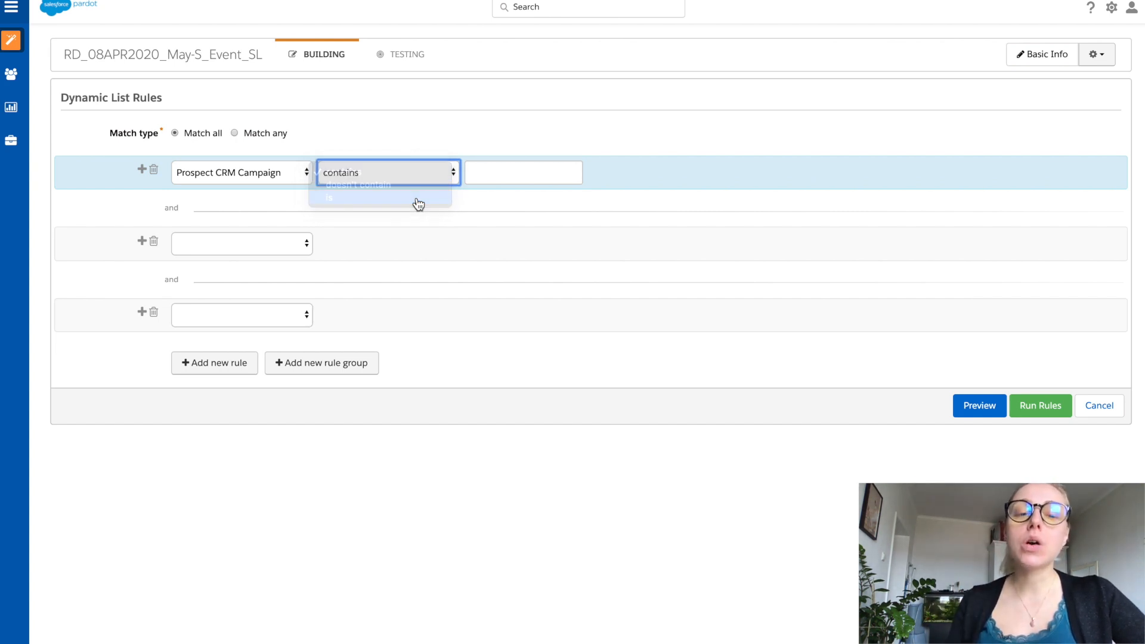
pyautogui.click(493, 184)
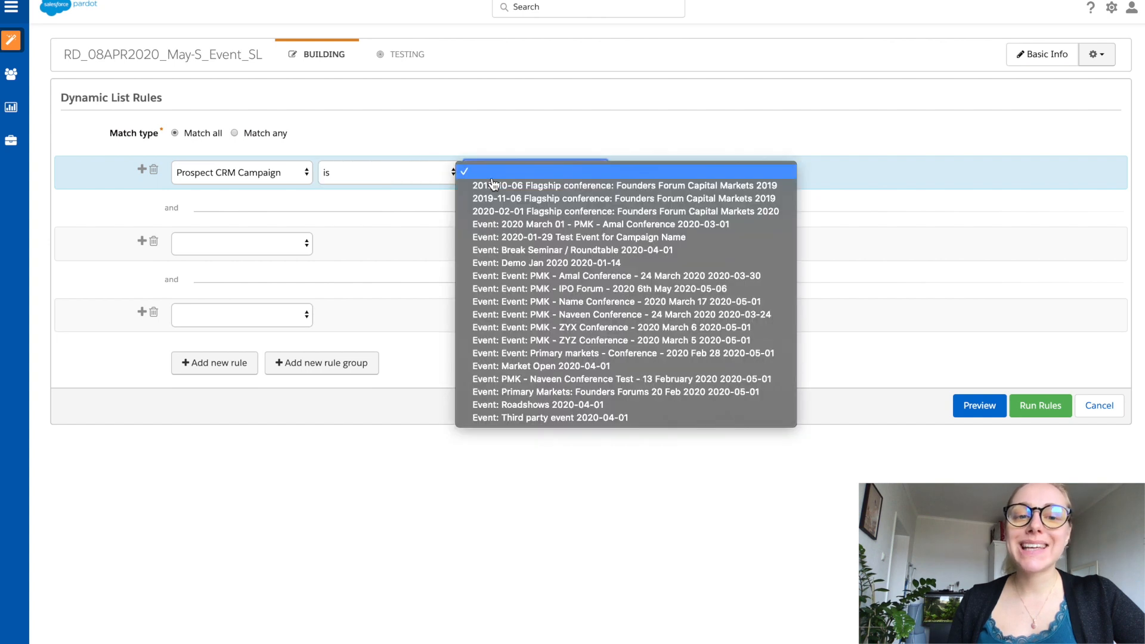
pyautogui.click(492, 180)
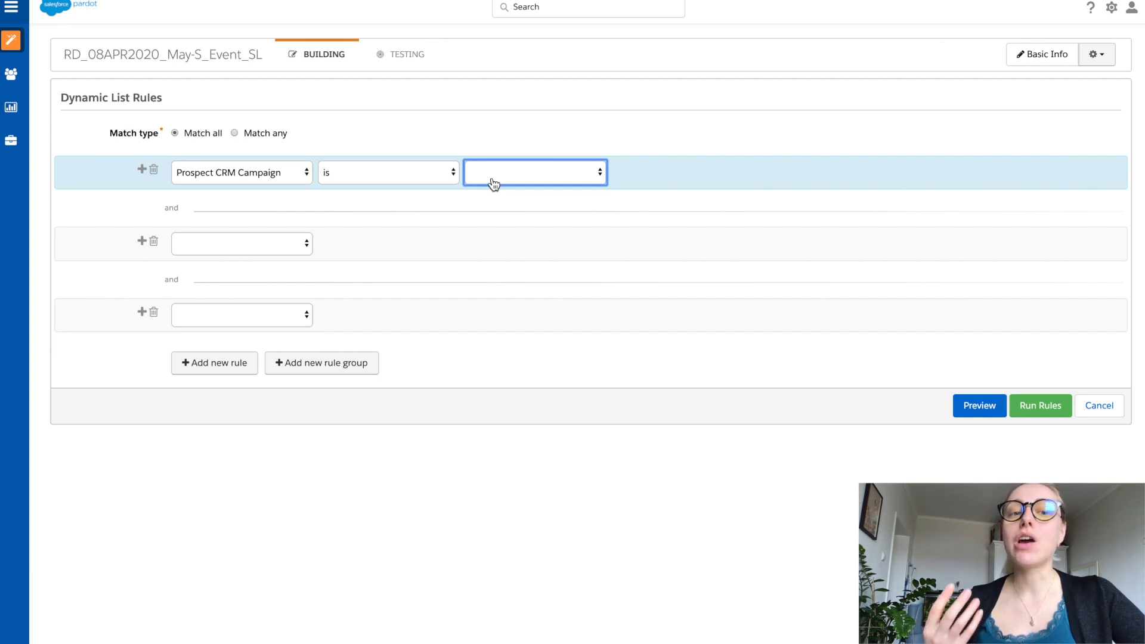
# Step: Set the first rule to Prospect CRM campaign status for campaign "Event: Market Open 2020-04-01" with the condition "is" Sent
pyautogui.click(285, 182)
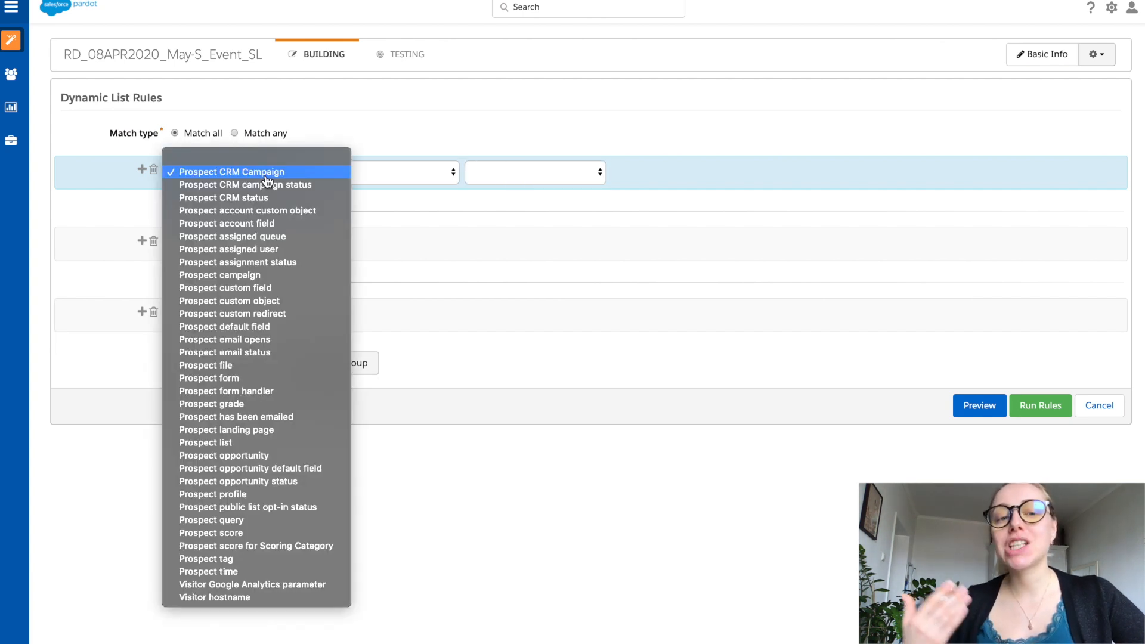
pyautogui.click(311, 186)
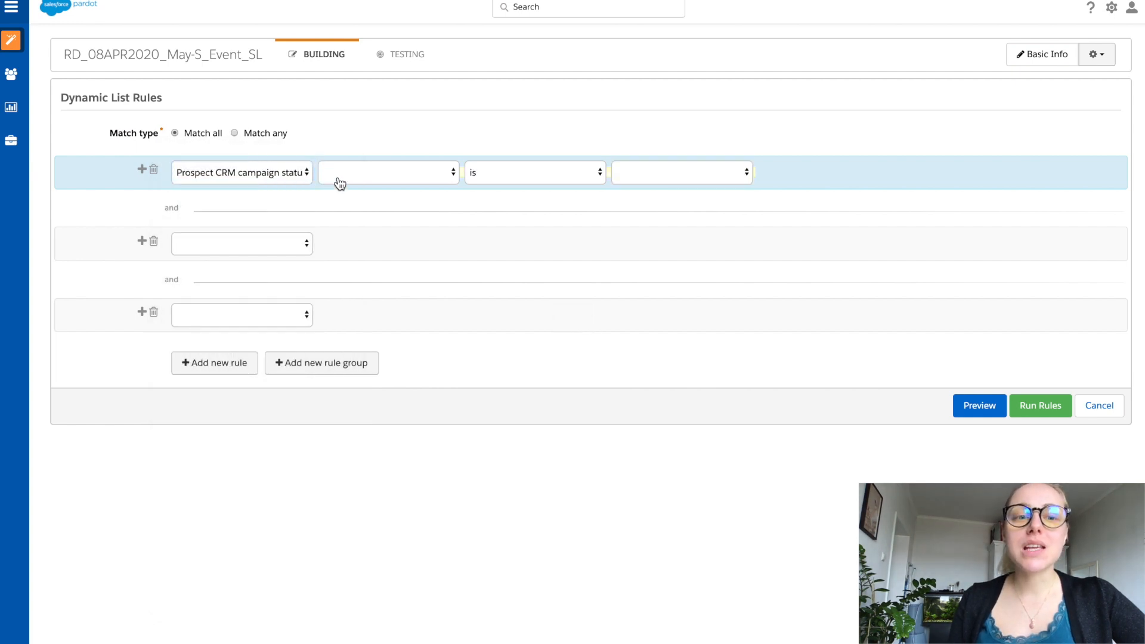
pyautogui.click(338, 180)
pyautogui.click(338, 178)
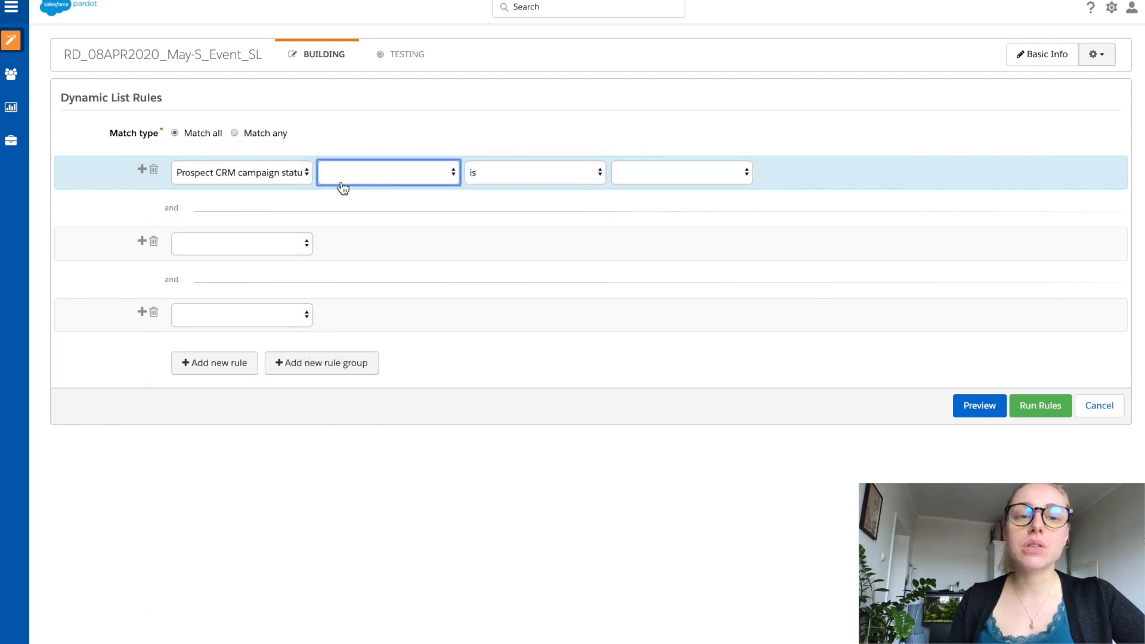
pyautogui.click(383, 173)
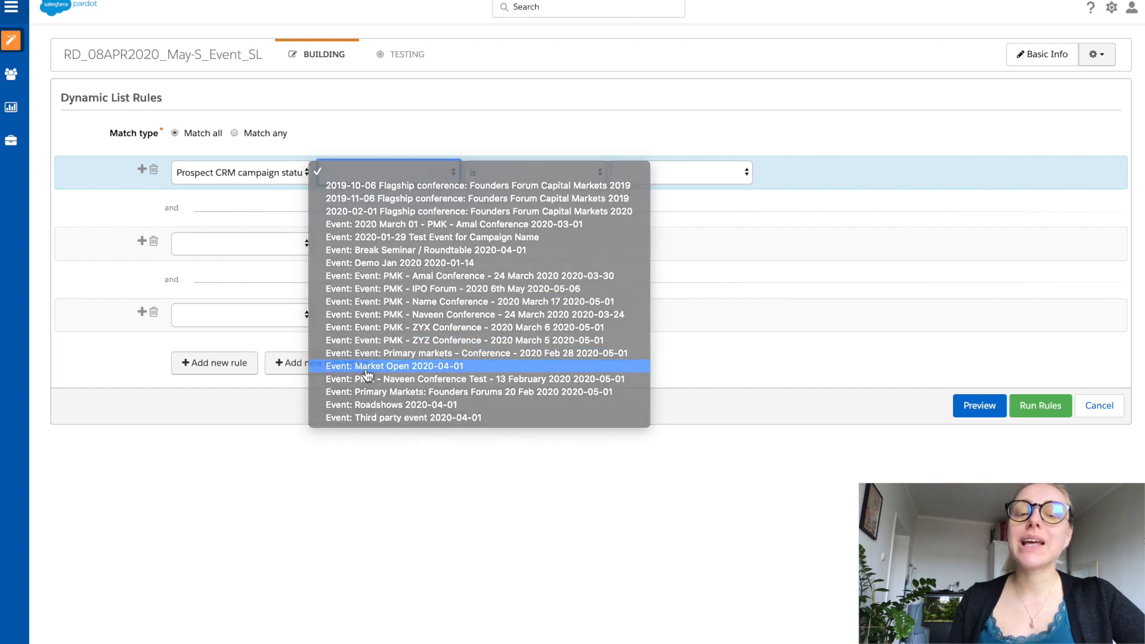
pyautogui.click(417, 365)
pyautogui.click(647, 178)
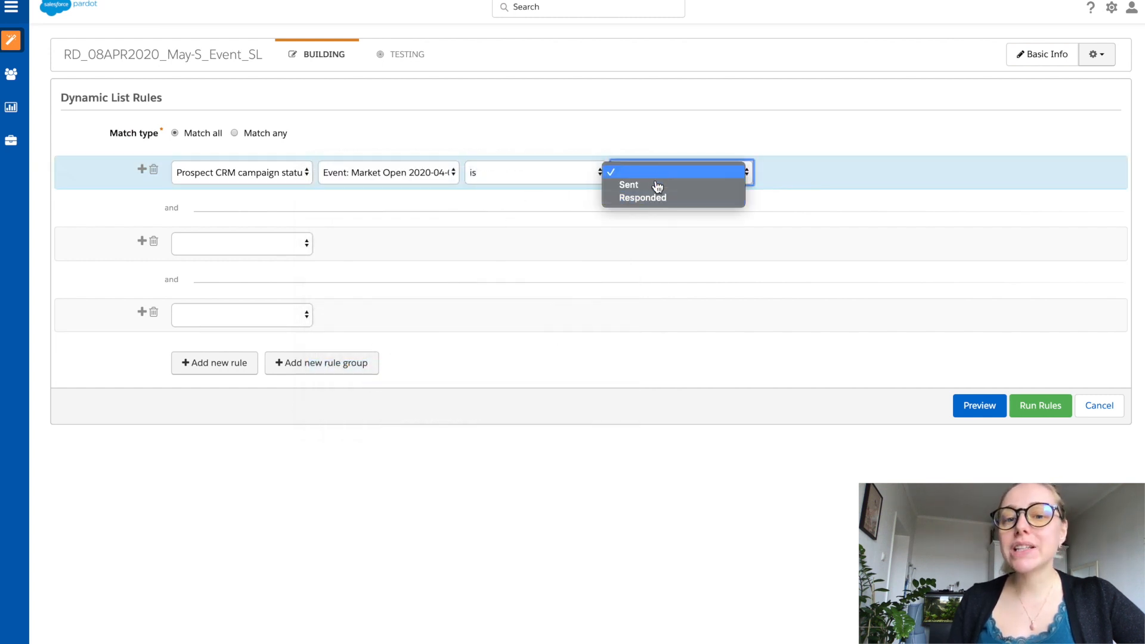
pyautogui.click(710, 187)
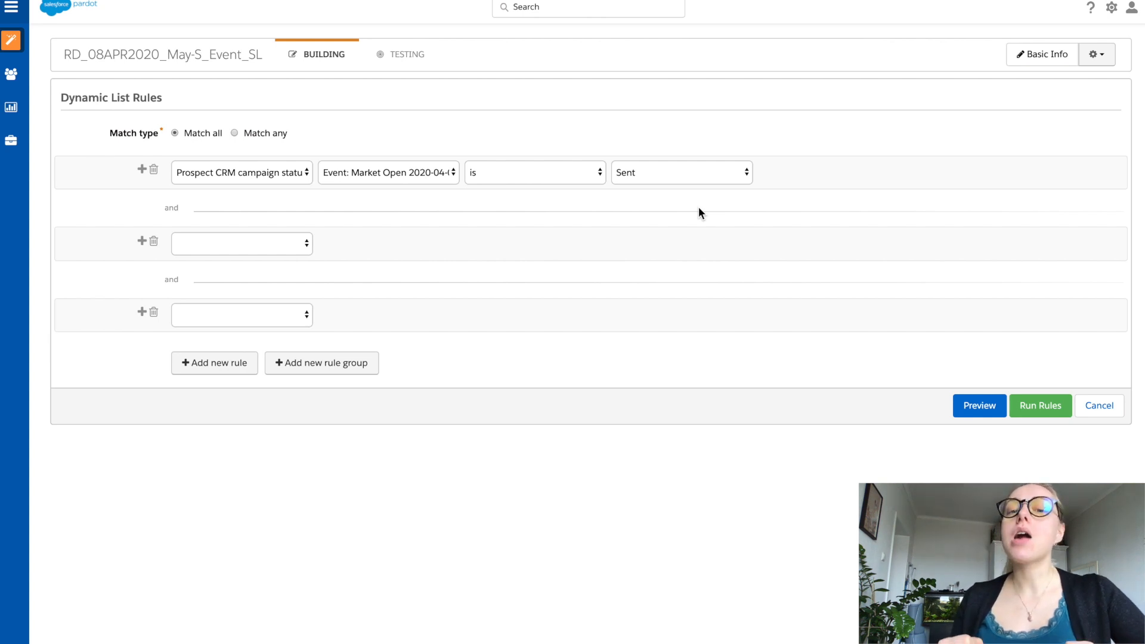
# Step: Change the first rule to Prospect CRM status "is" Lead
pyautogui.click(301, 172)
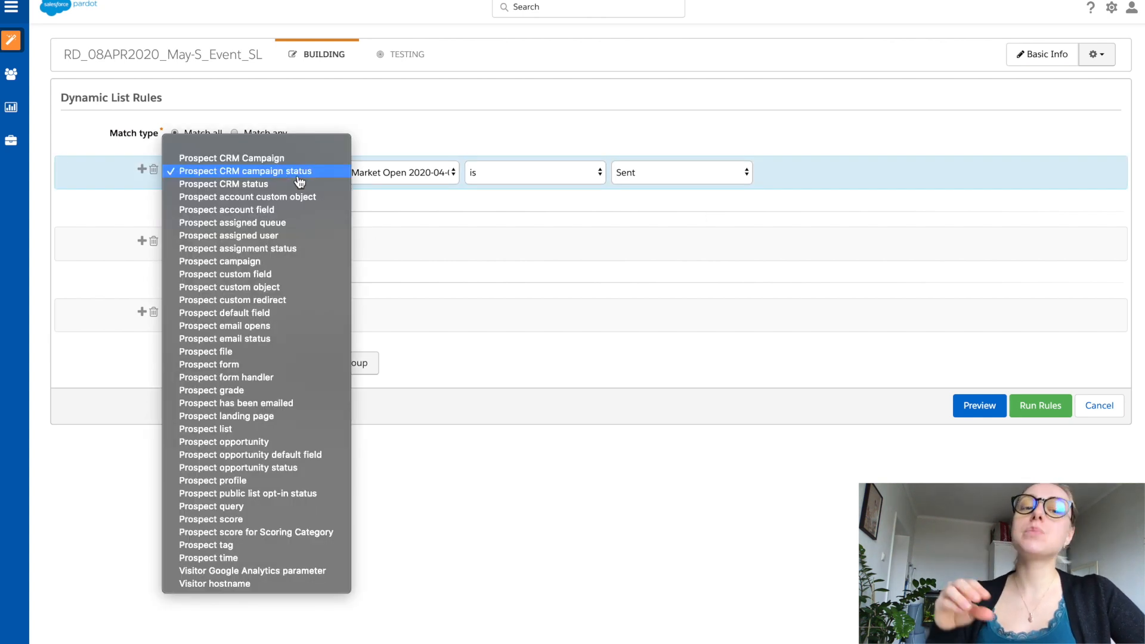
pyautogui.click(305, 185)
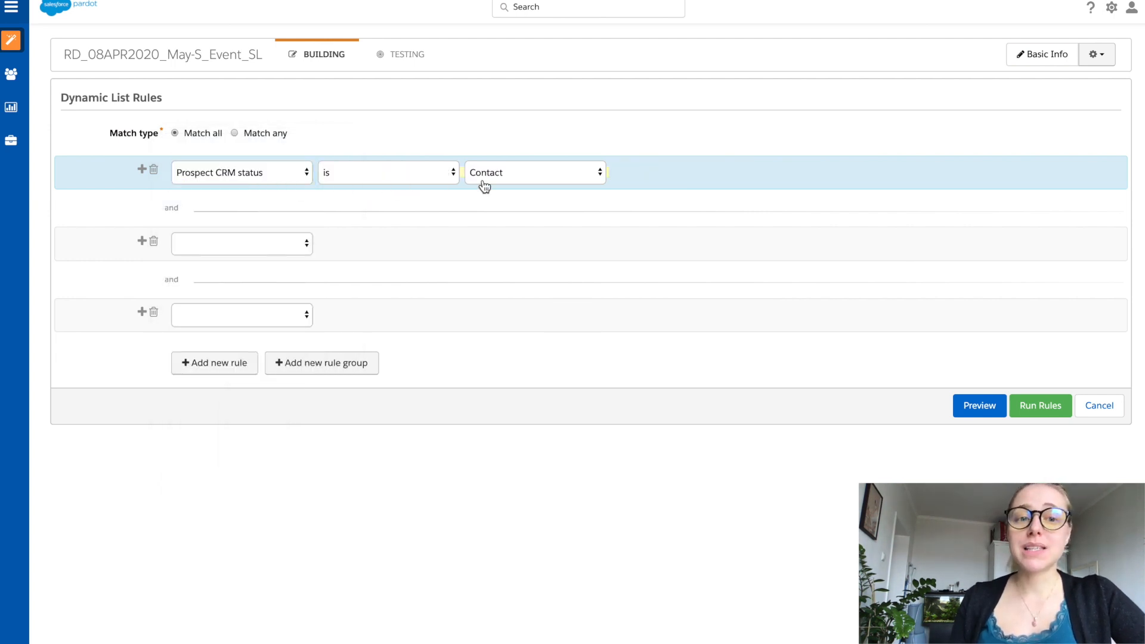
pyautogui.click(522, 182)
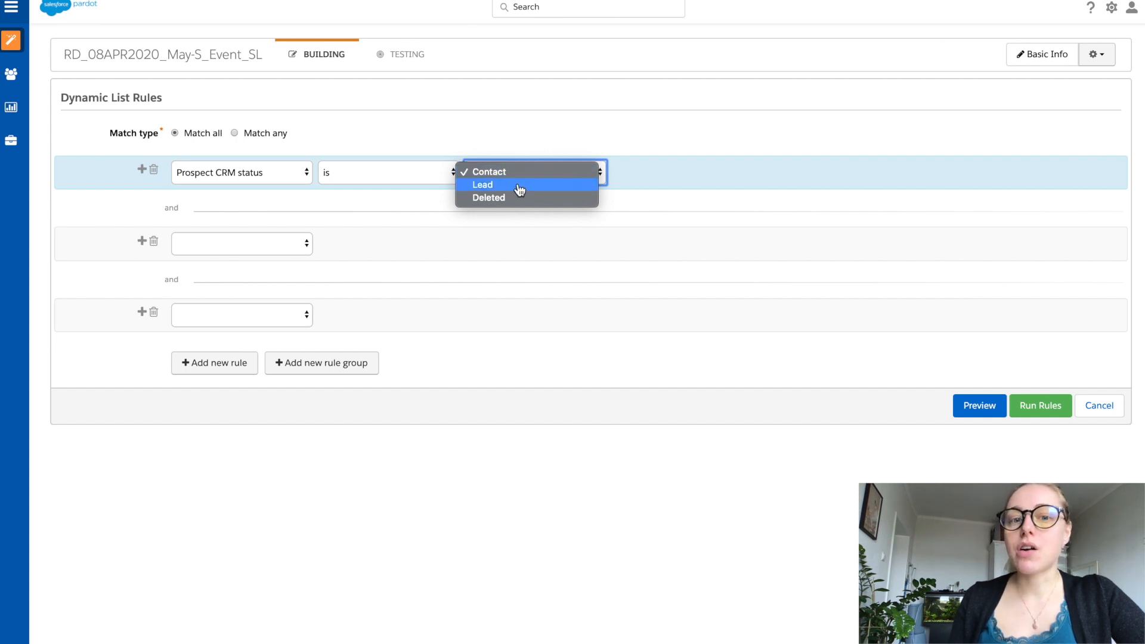
pyautogui.click(521, 186)
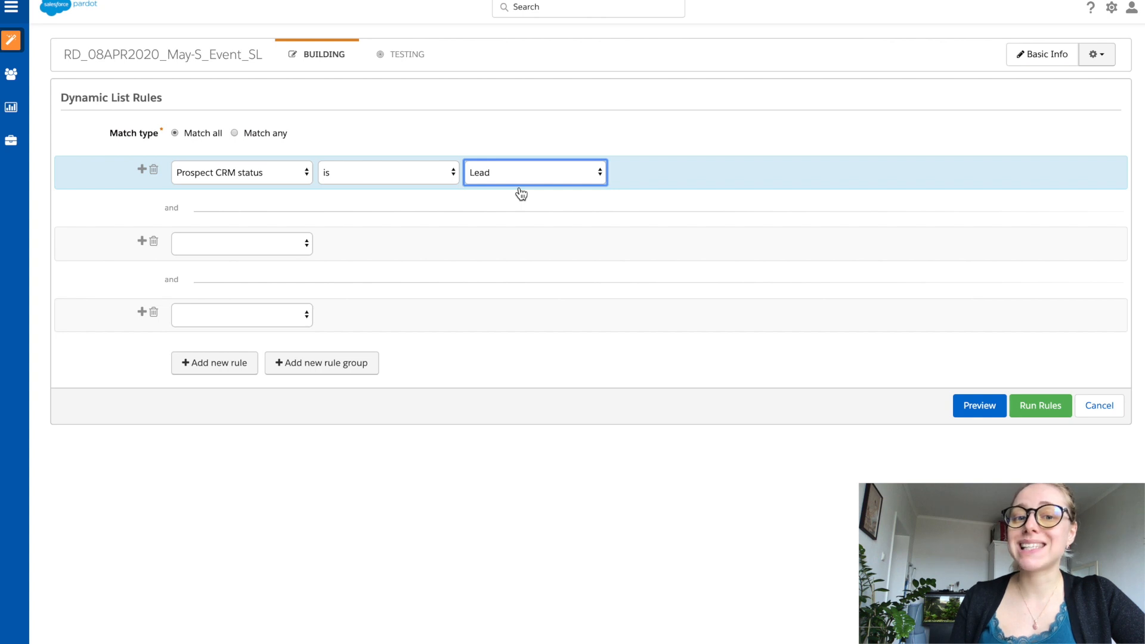
# Step: Change the first rule to Prospect account custom object and view the relation options for matching prospects in accounts
pyautogui.click(280, 178)
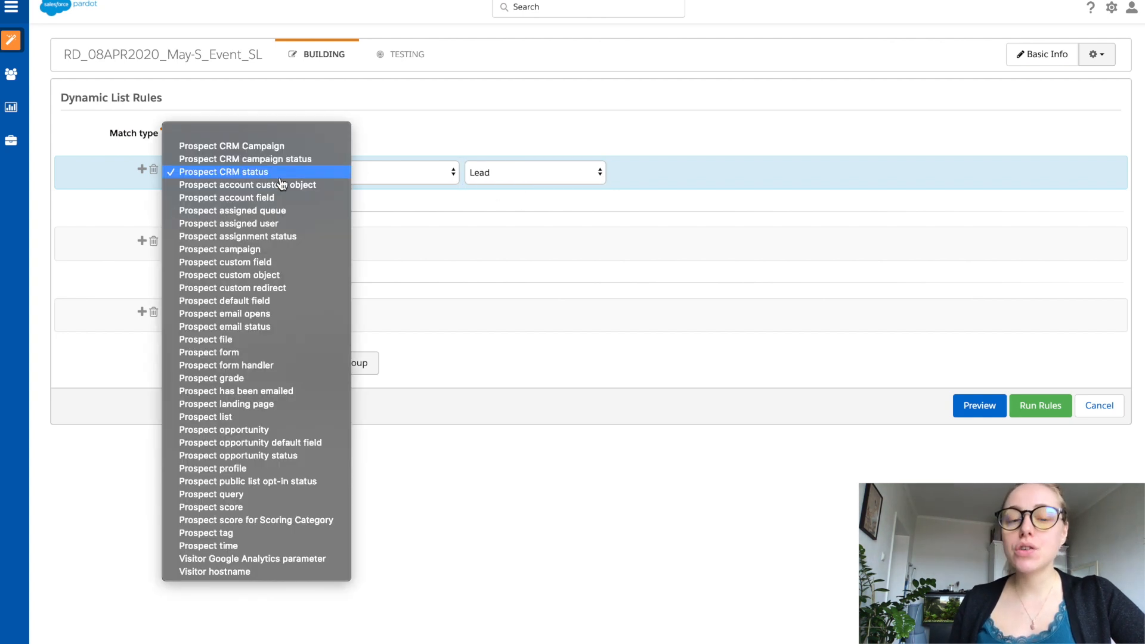
pyautogui.click(281, 185)
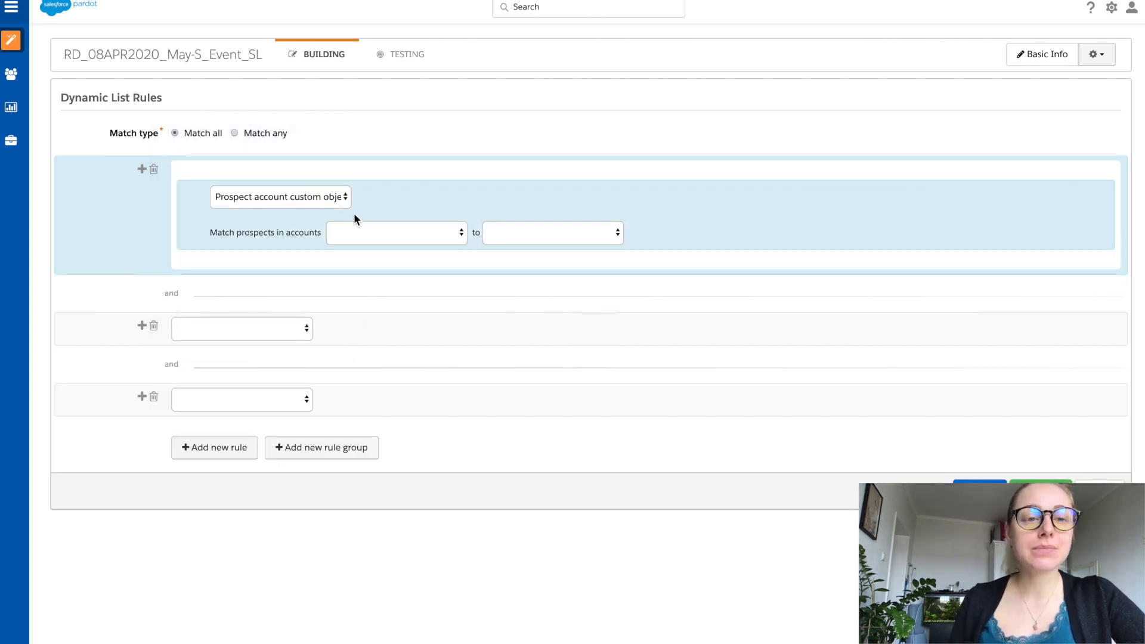
pyautogui.click(411, 234)
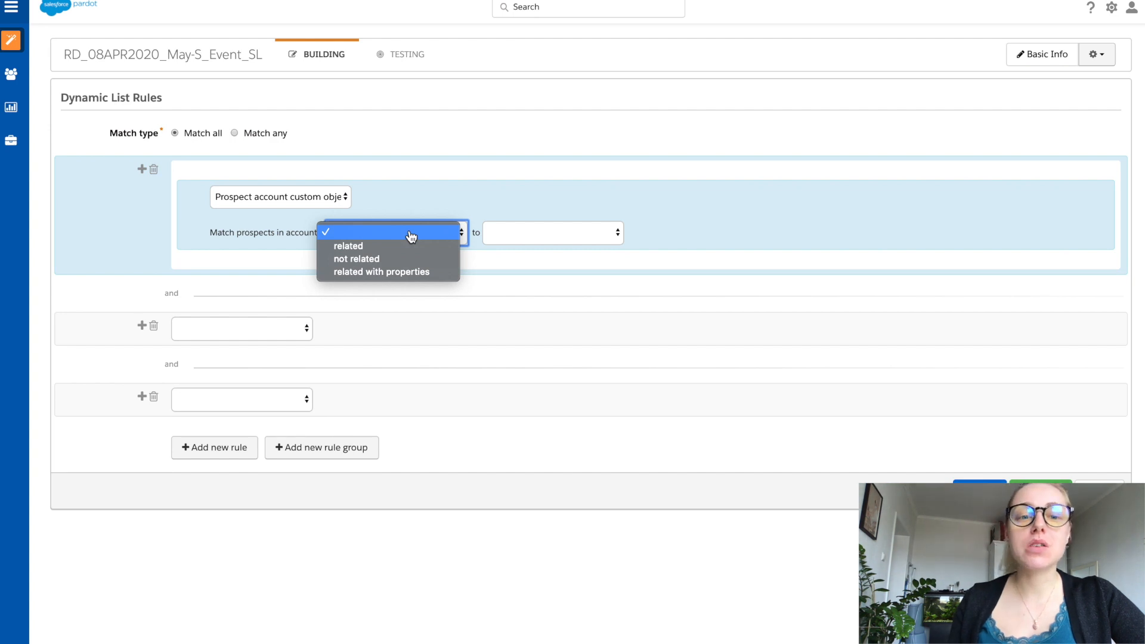
# Step: Change the first rule to Prospect account field and look through the selectable account fields without choosing one
pyautogui.click(324, 203)
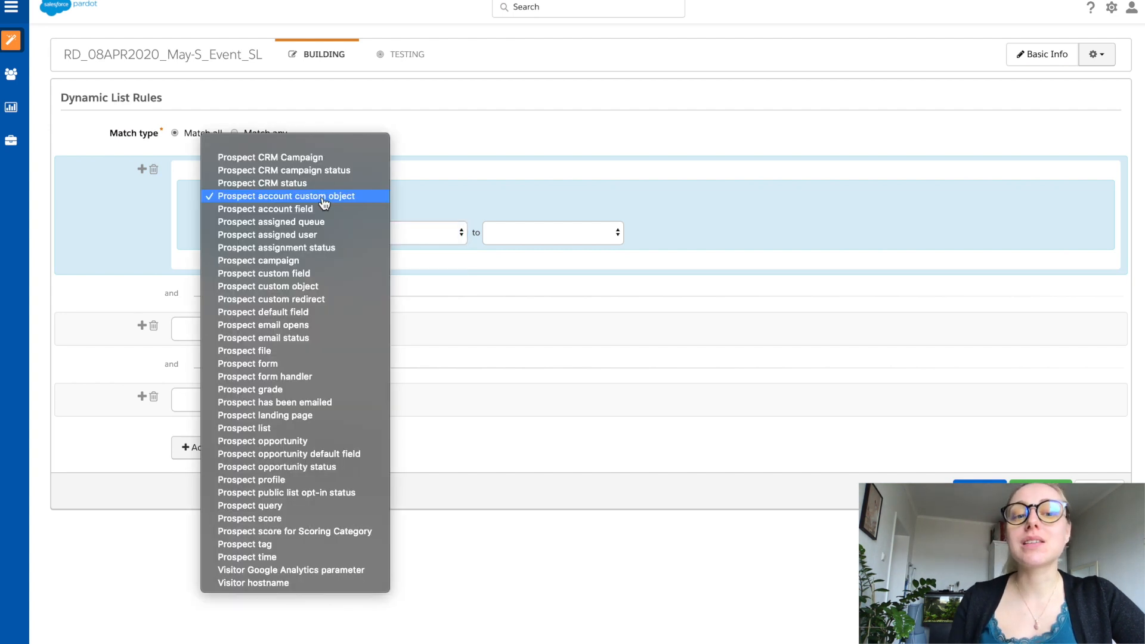
pyautogui.click(334, 213)
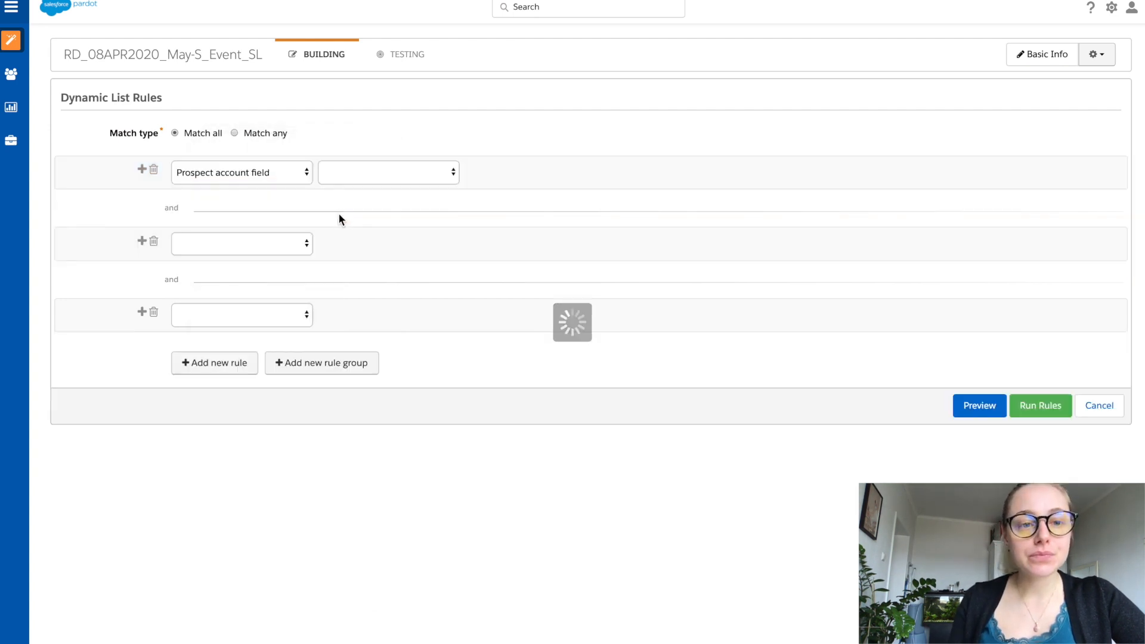
pyautogui.click(349, 182)
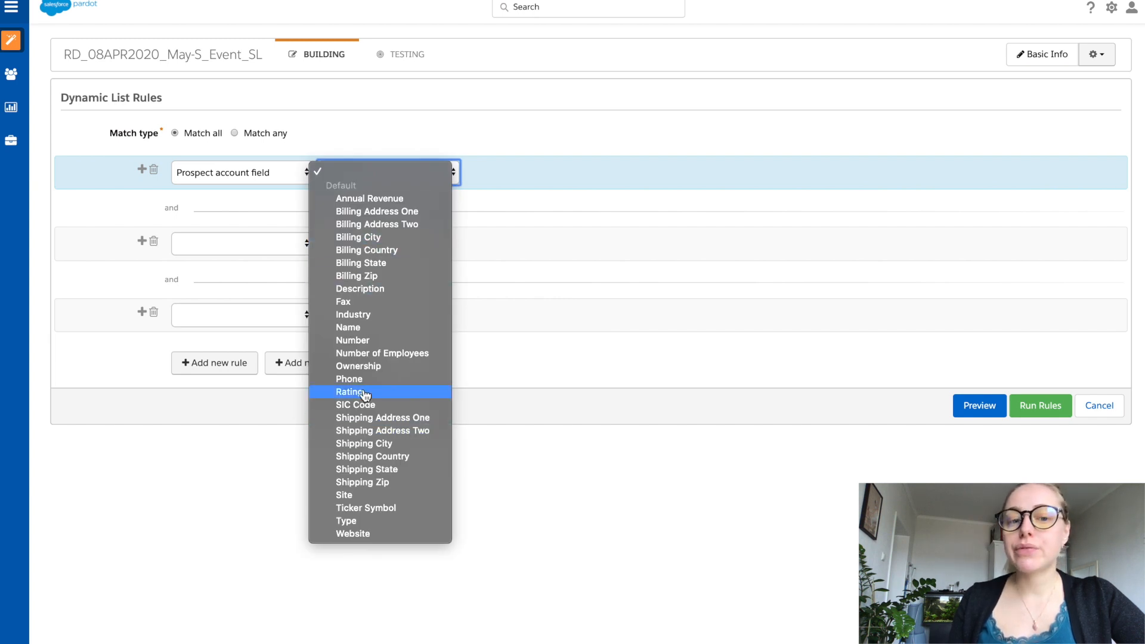
pyautogui.click(390, 173)
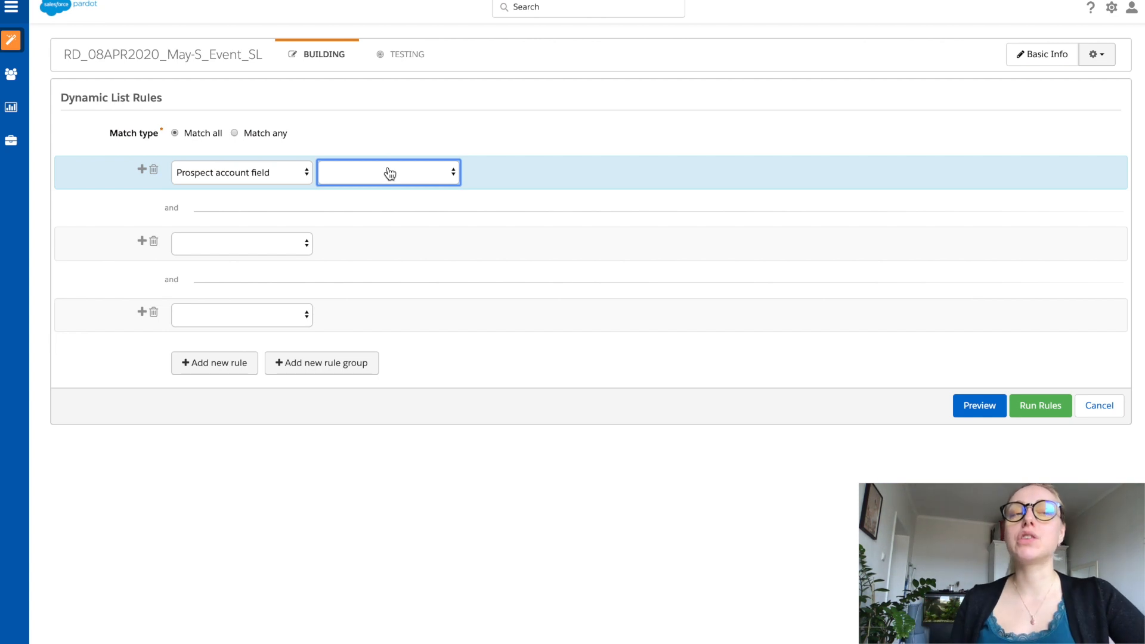
# Step: Try the Prospect assigned queue criterion in the first rule and replace it with Prospect assigned user
pyautogui.click(280, 174)
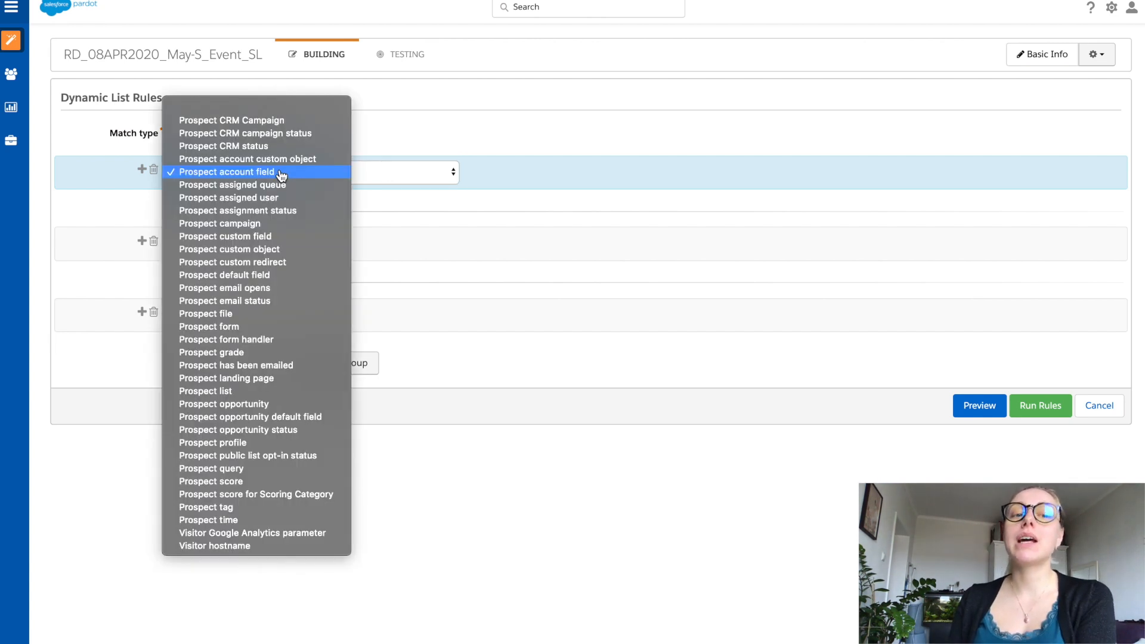
pyautogui.click(328, 185)
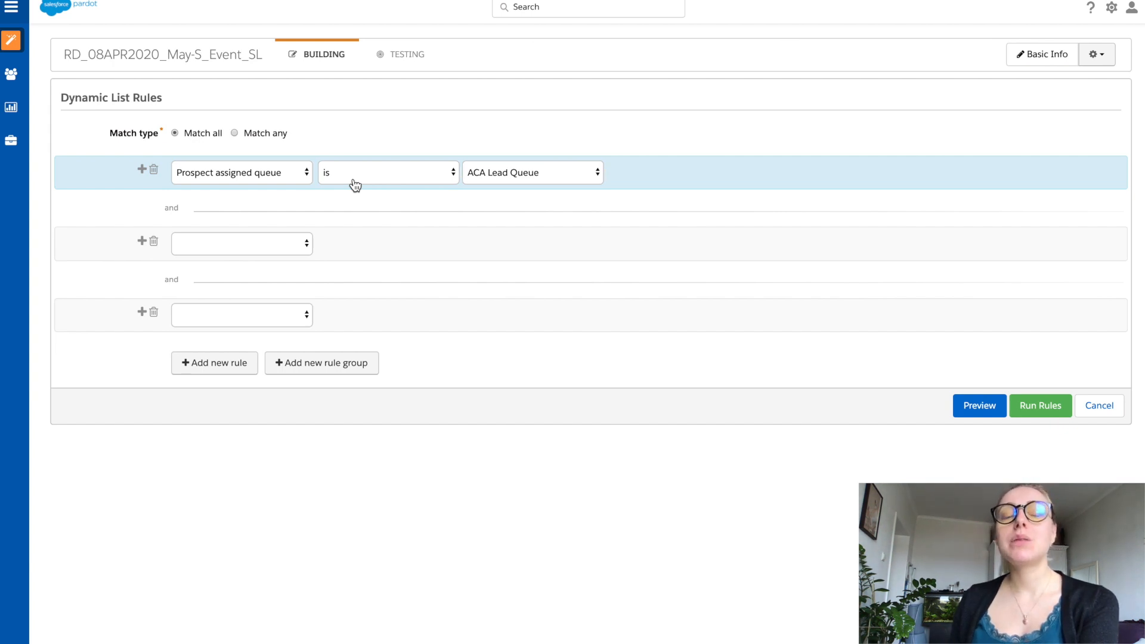
pyautogui.click(292, 174)
pyautogui.click(321, 185)
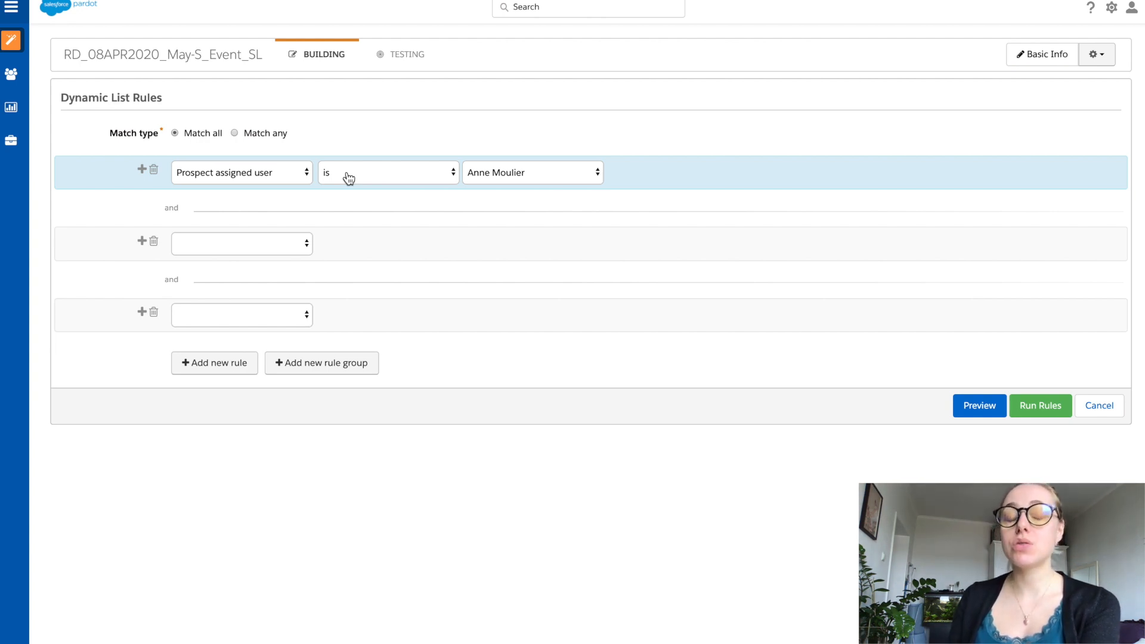
# Step: Change the first rule to Prospect assignment status and check its conditions, keeping "is assigned"
pyautogui.click(299, 173)
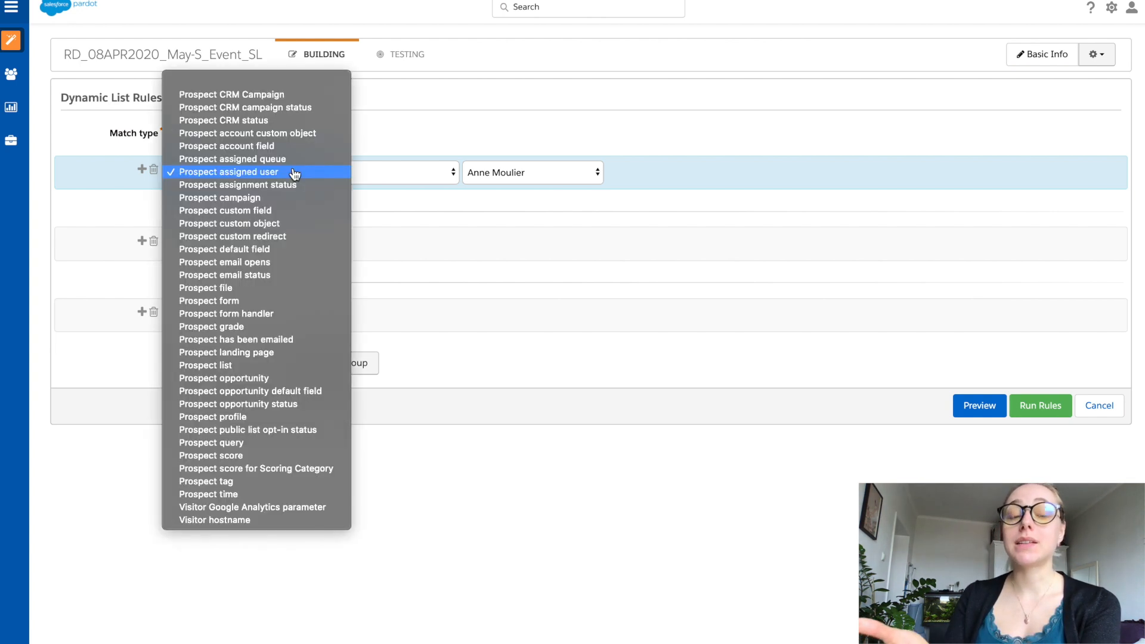
pyautogui.click(332, 185)
pyautogui.click(353, 182)
pyautogui.click(353, 182)
pyautogui.click(419, 180)
pyautogui.click(419, 180)
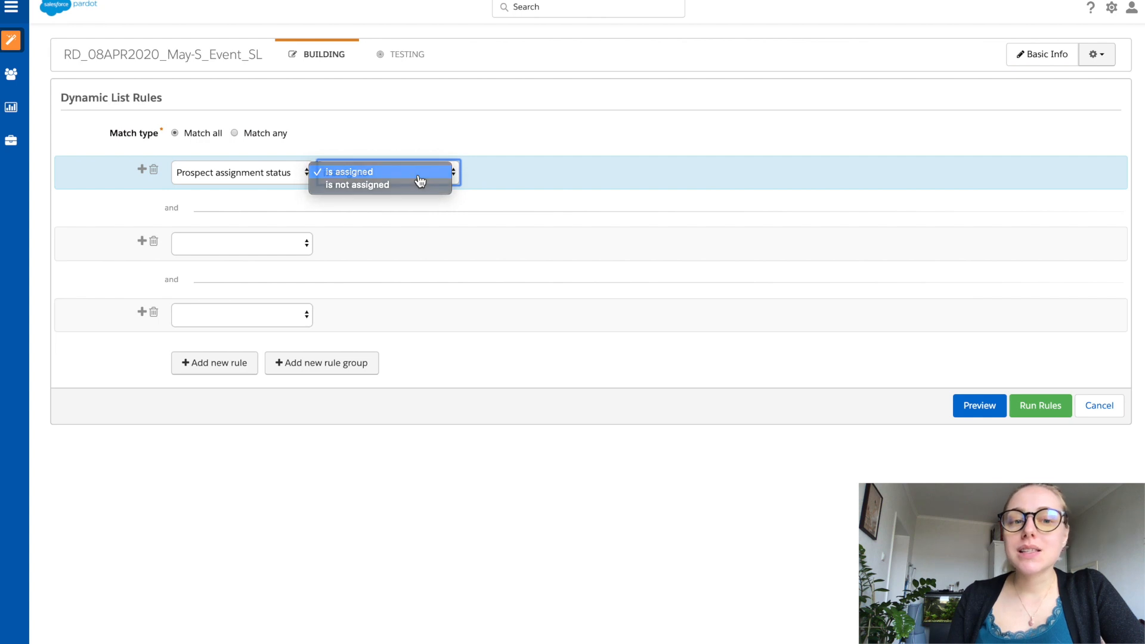
pyautogui.click(414, 196)
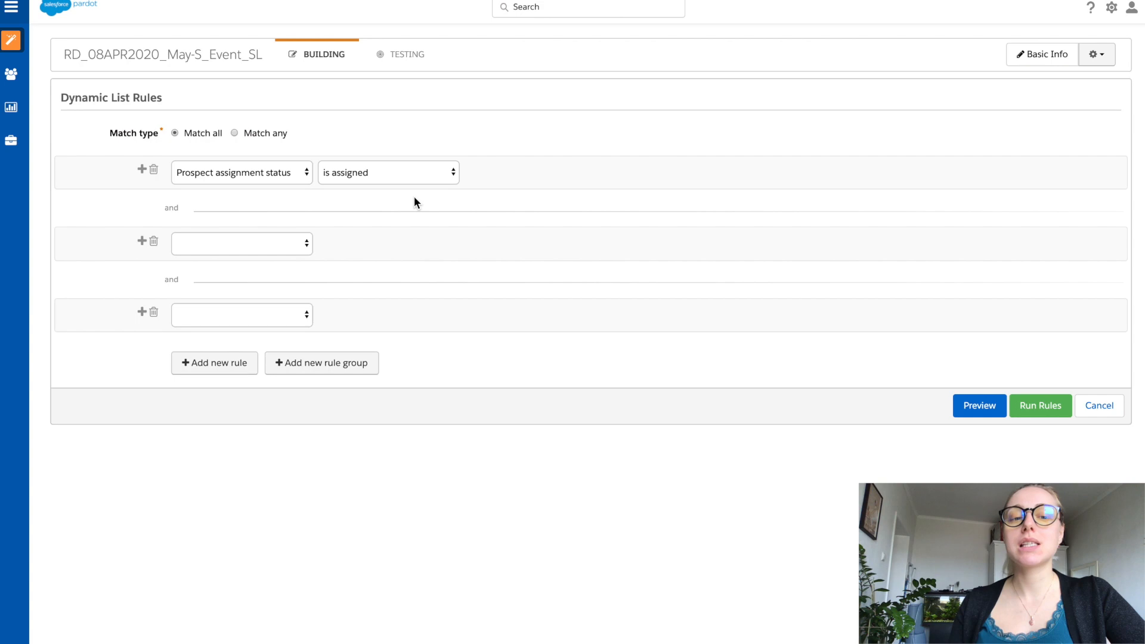
# Step: Change the first rule to Prospect campaign with the operator "is" and view the campaign chooser without picking a campaign
pyautogui.click(300, 174)
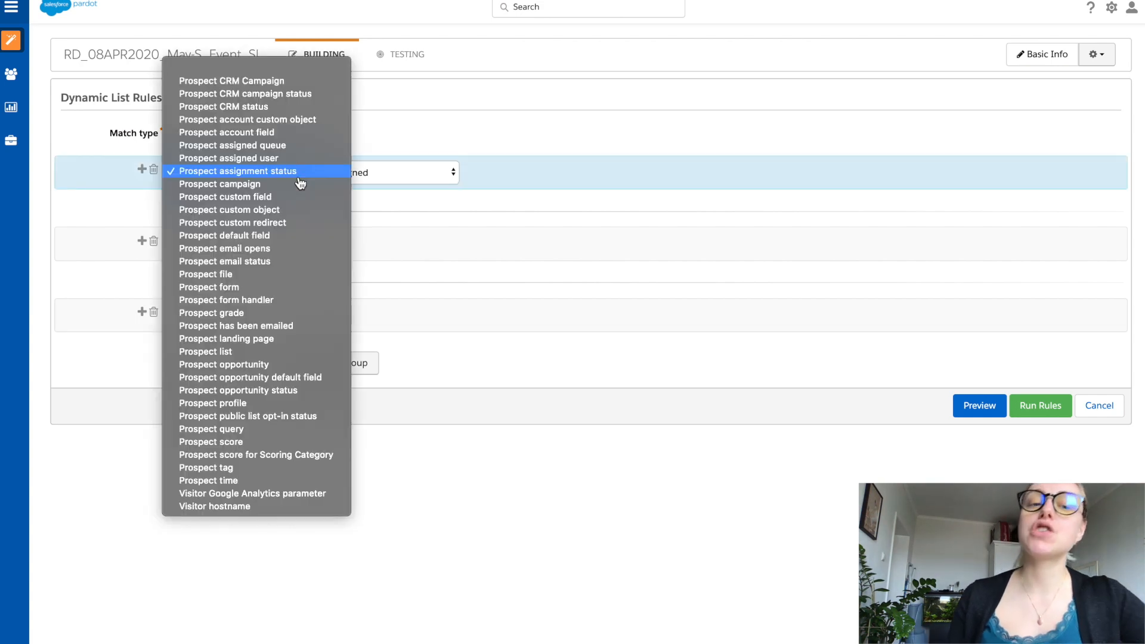
pyautogui.click(305, 184)
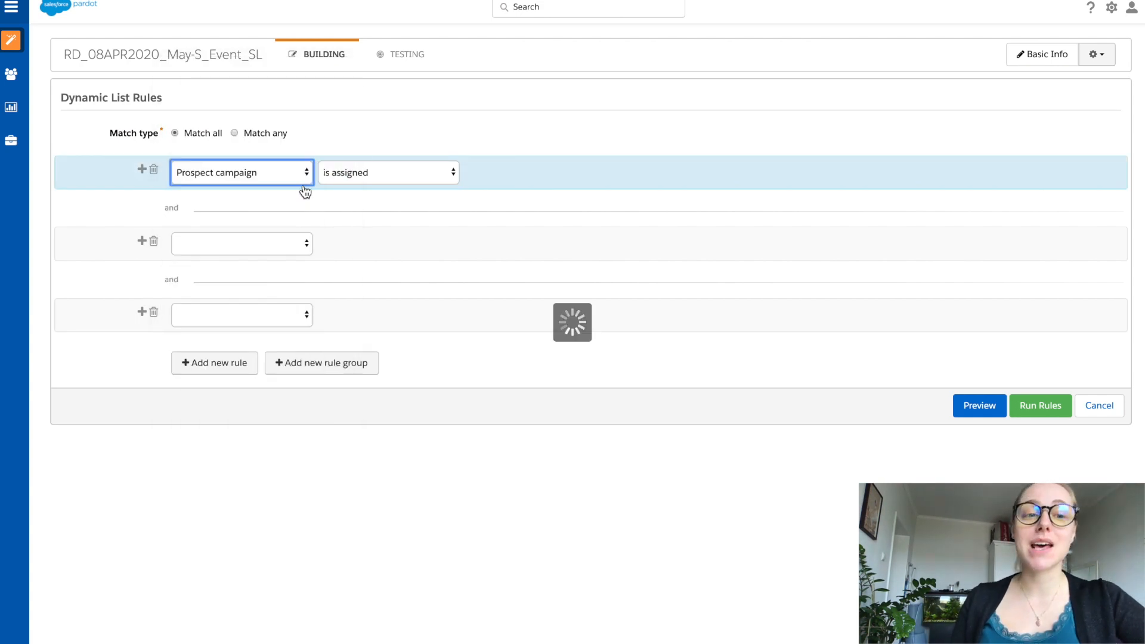
pyautogui.click(353, 177)
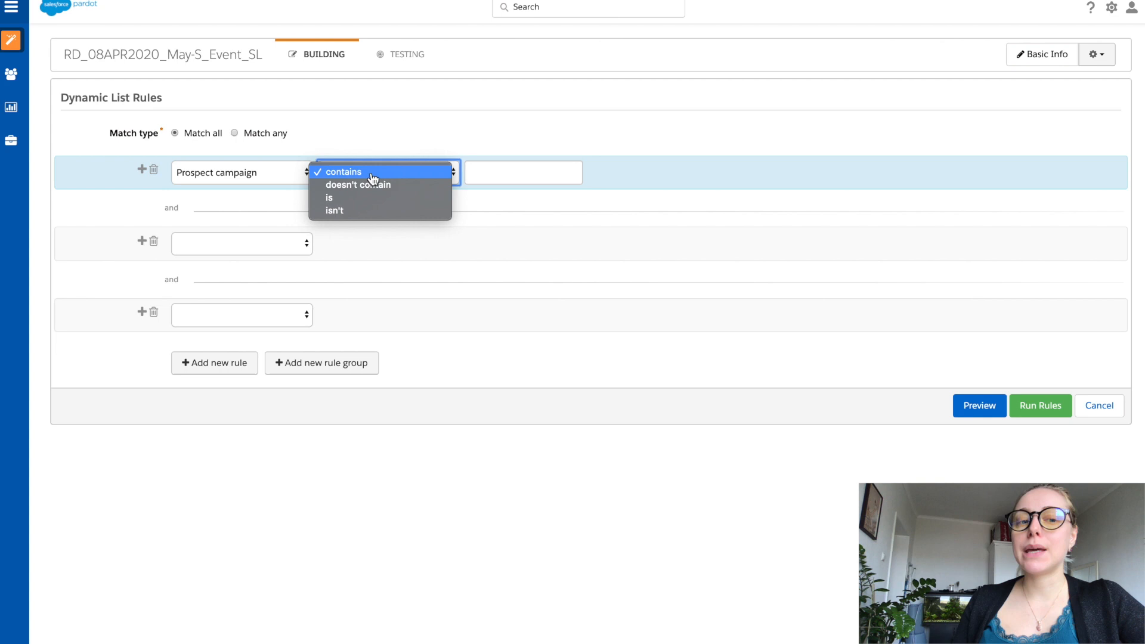
pyautogui.click(375, 200)
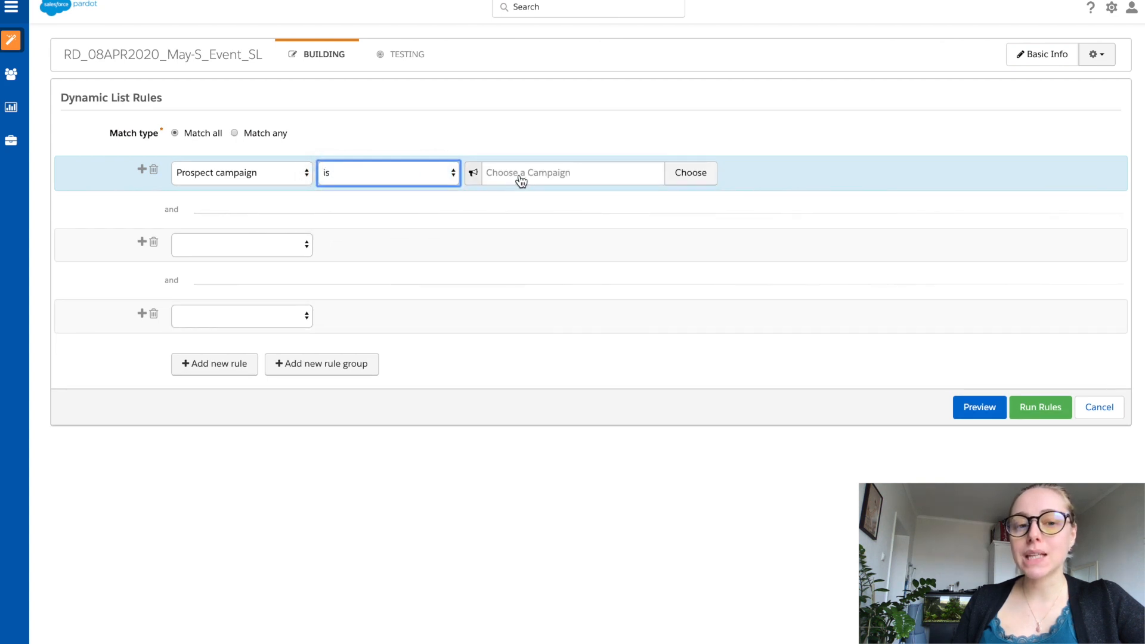
pyautogui.click(519, 177)
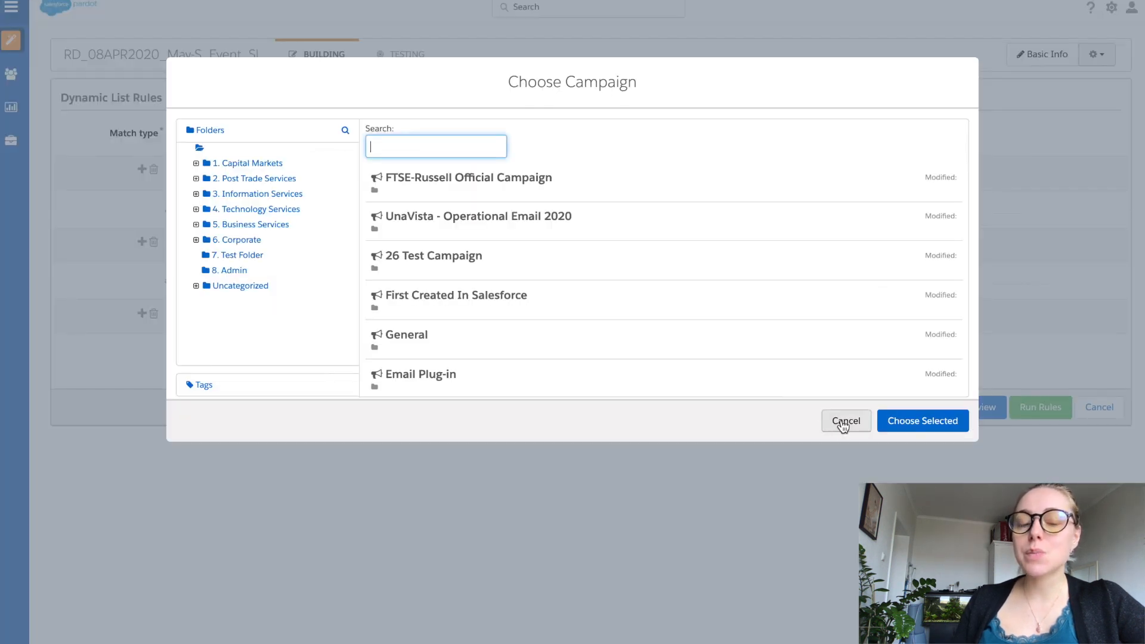
pyautogui.click(843, 420)
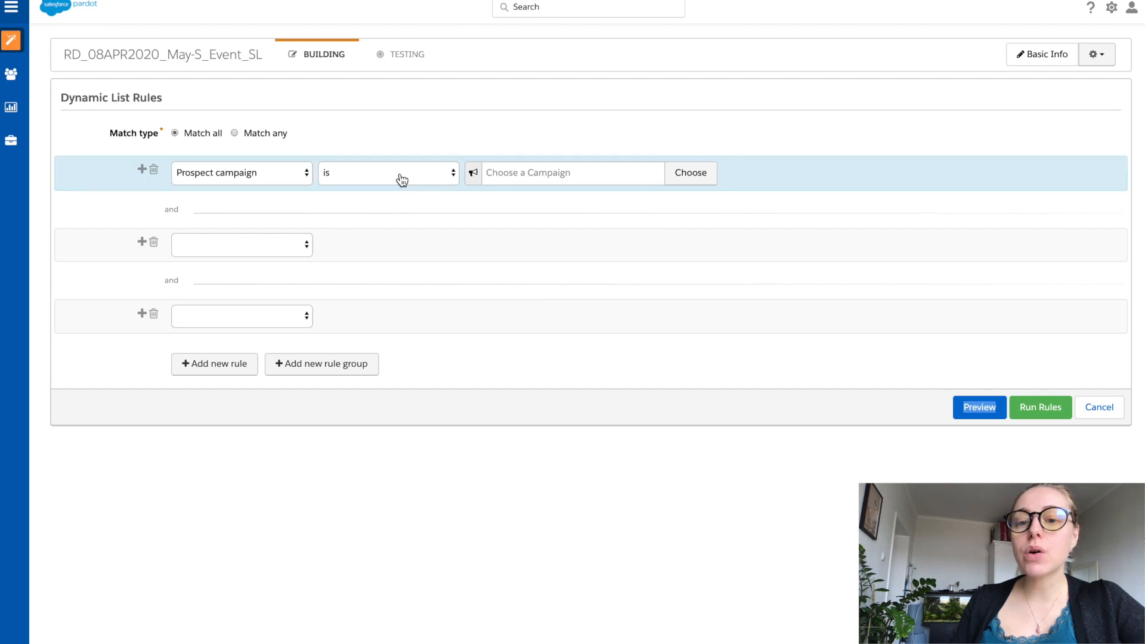
pyautogui.click(400, 177)
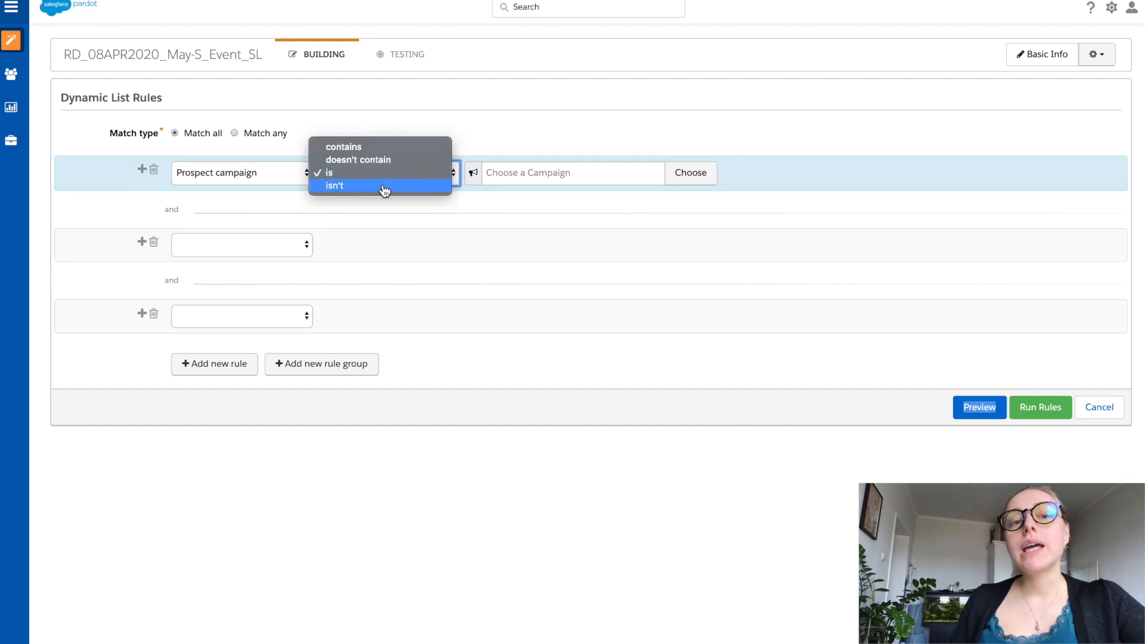
pyautogui.click(292, 200)
# Step: Change the first rule to Prospect custom field, choose Interested In, and set its operator to "is" without entering a value
pyautogui.click(284, 179)
pyautogui.click(324, 186)
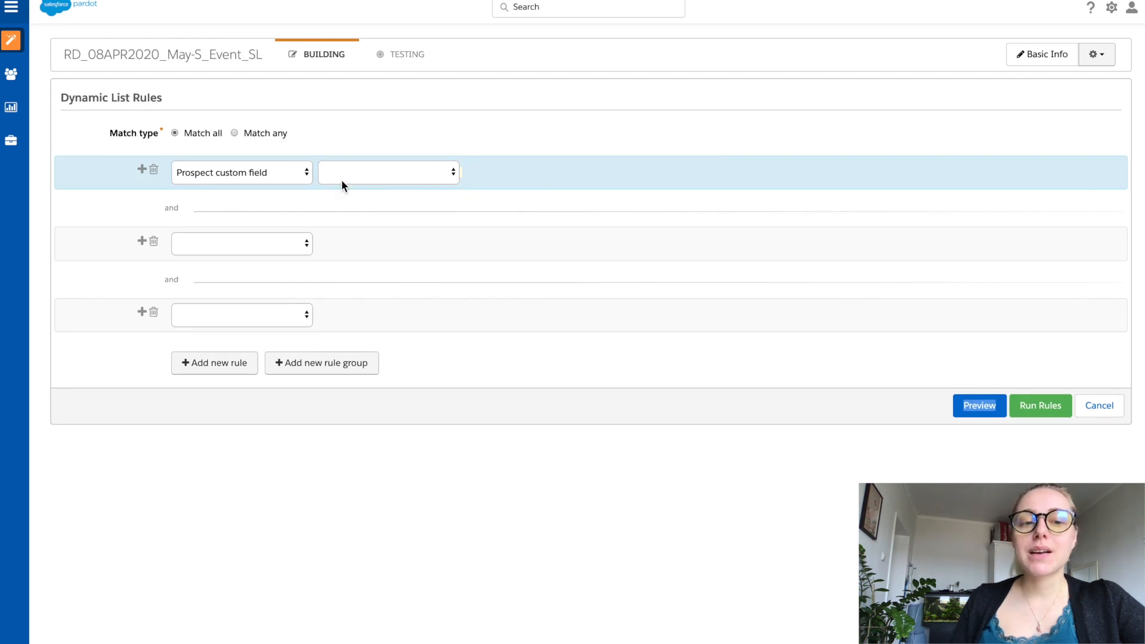
pyautogui.click(343, 187)
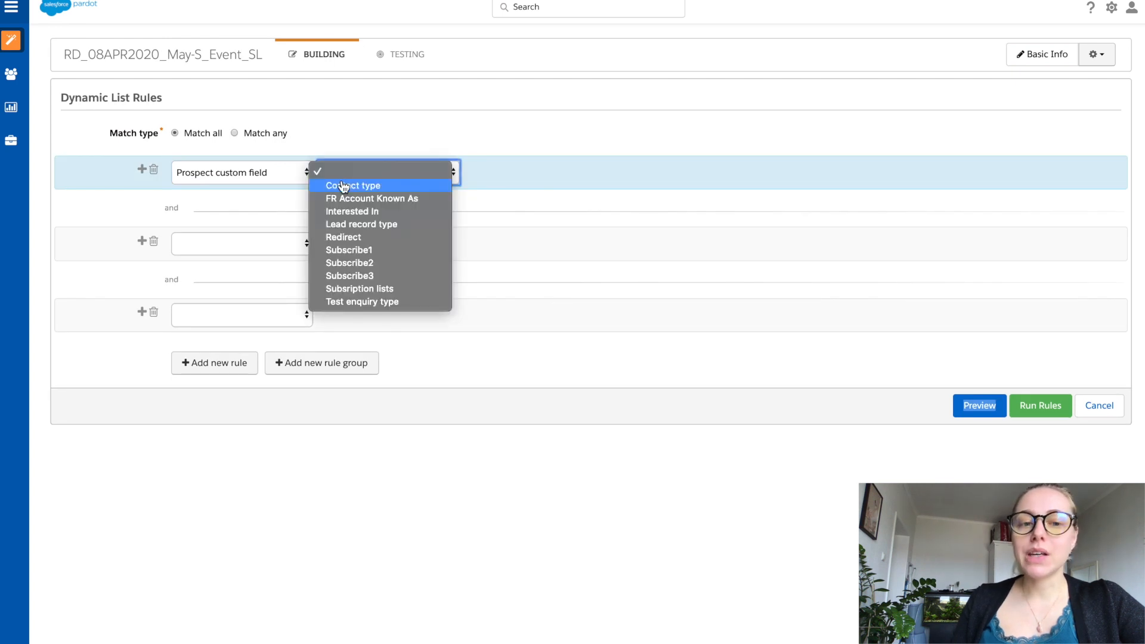
pyautogui.click(351, 213)
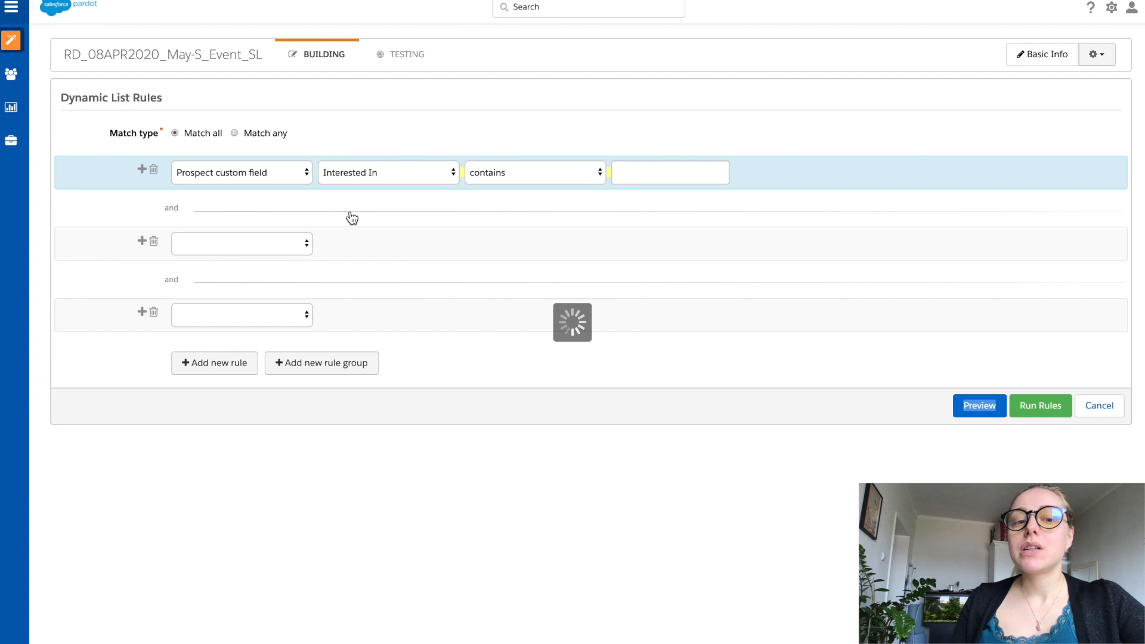
pyautogui.click(556, 180)
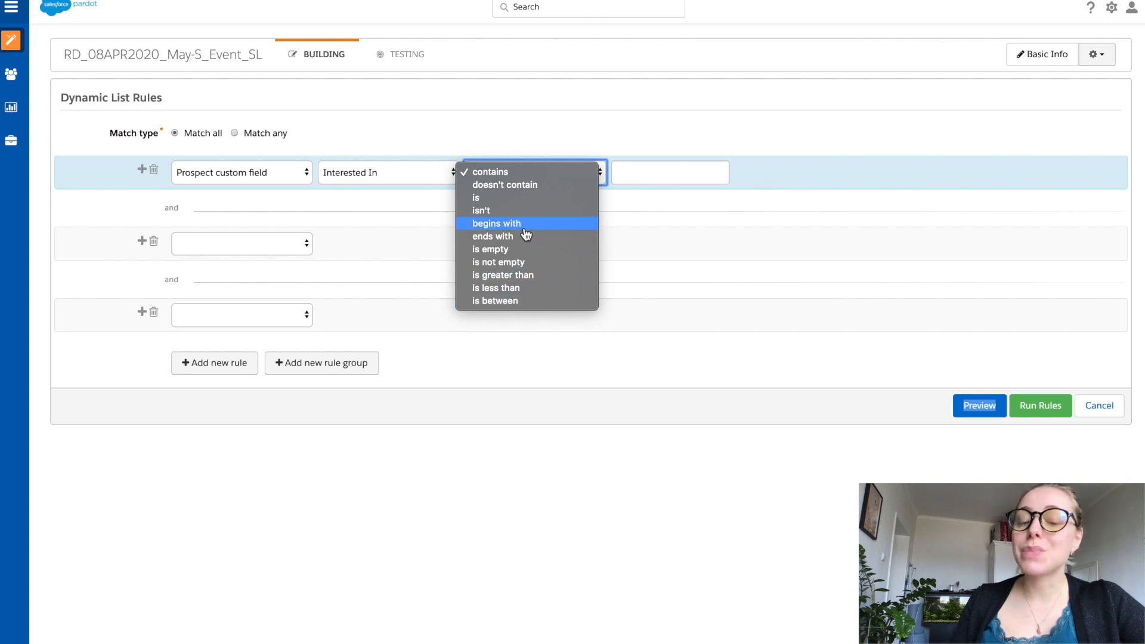
pyautogui.click(510, 200)
pyautogui.click(528, 181)
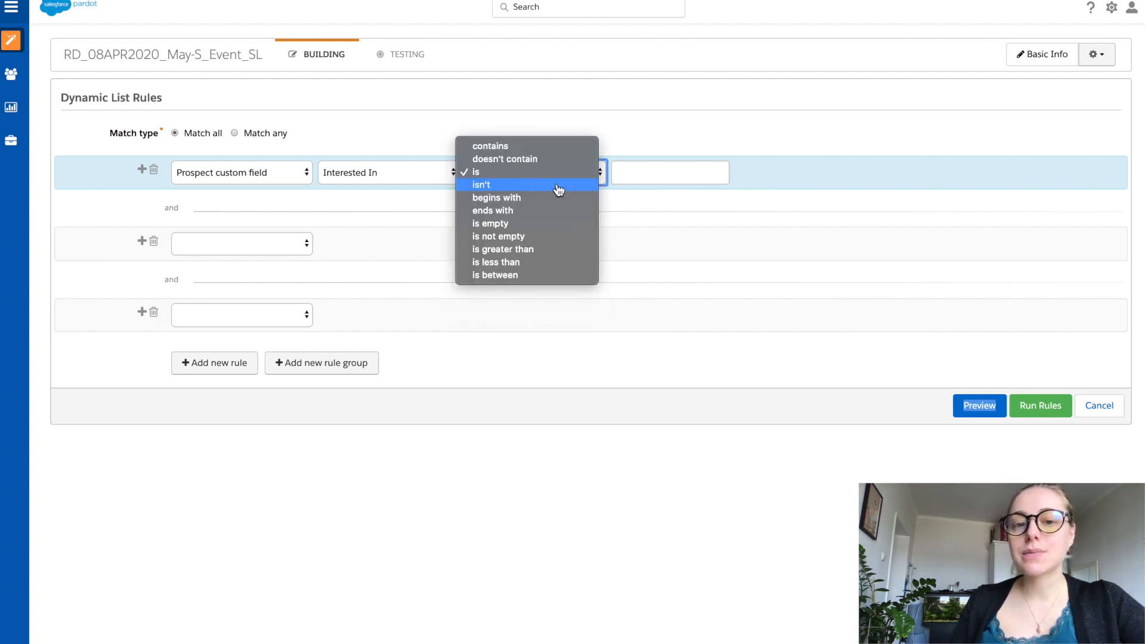
pyautogui.click(626, 179)
pyautogui.click(632, 166)
pyautogui.click(411, 181)
# Step: Try the Prospect custom object criterion in the first rule and replace it with Prospect custom redirect
pyautogui.click(277, 175)
pyautogui.click(276, 175)
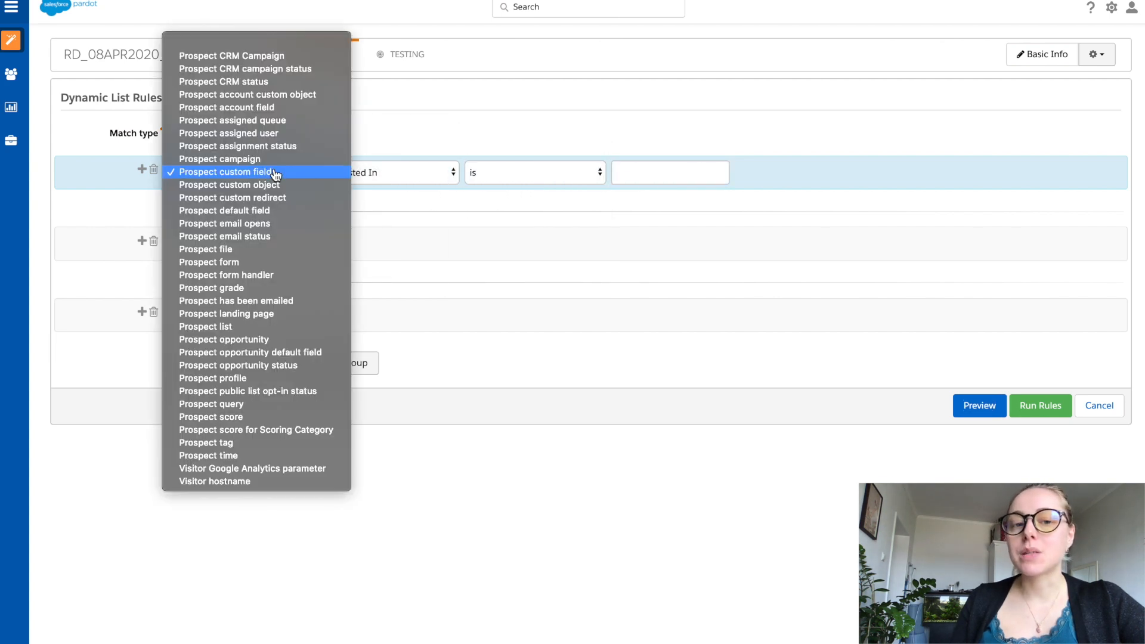
pyautogui.click(312, 185)
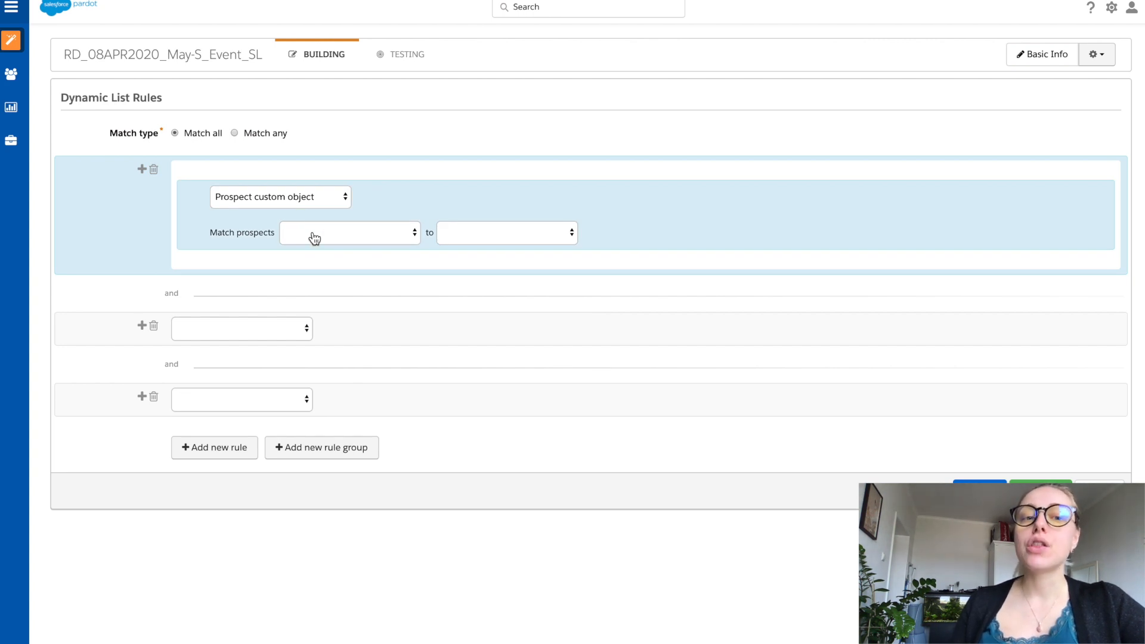
pyautogui.click(313, 198)
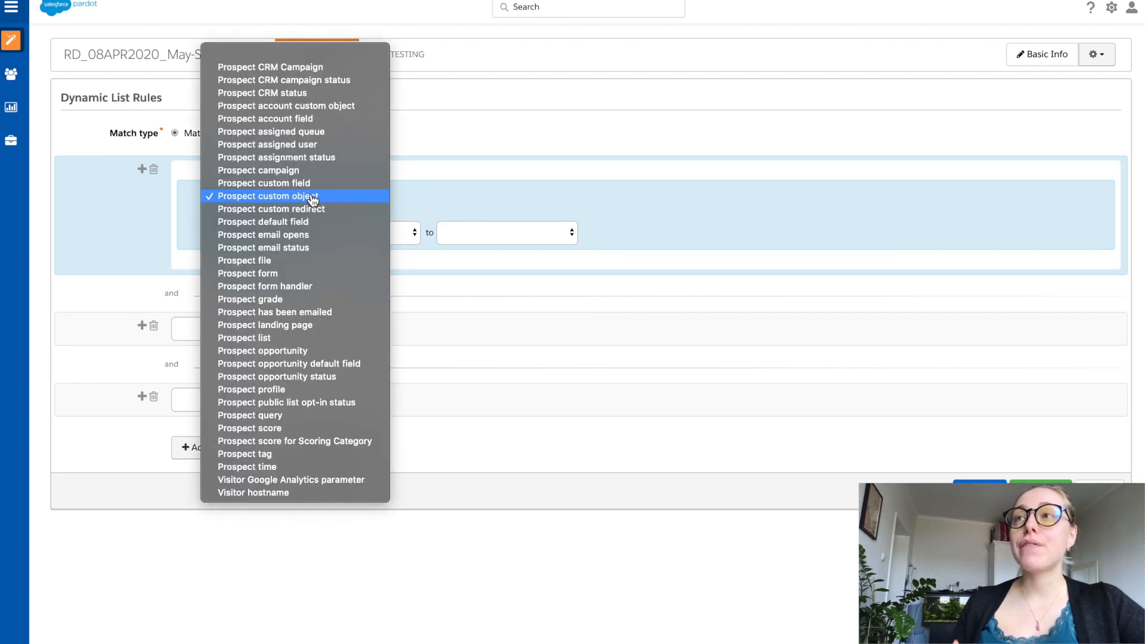
pyautogui.click(361, 210)
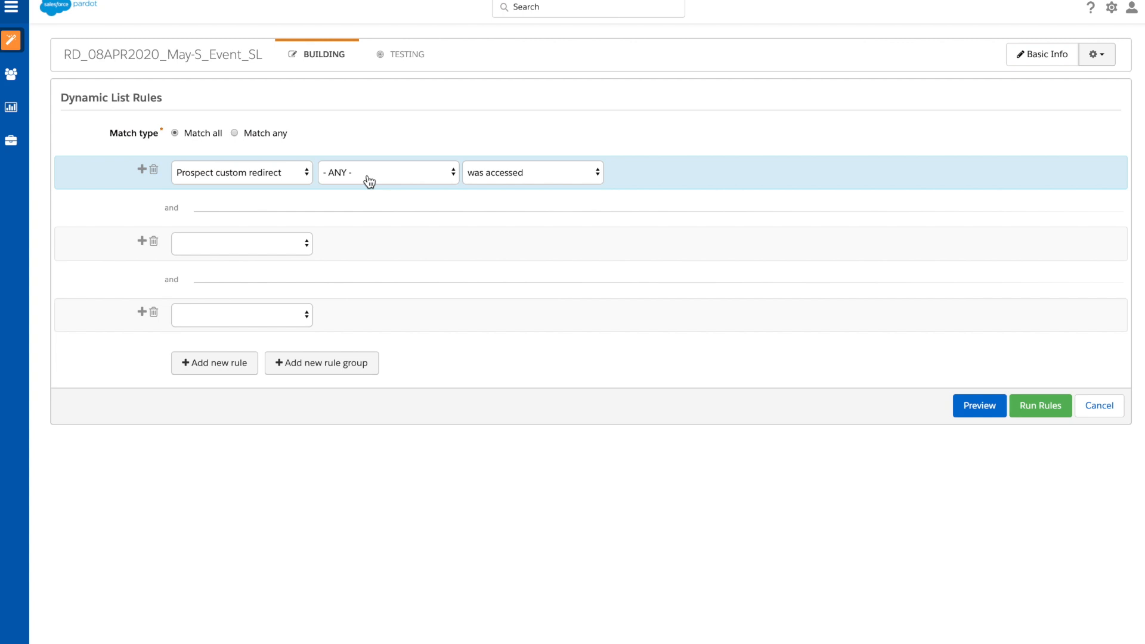
# Step: Change the first rule to Prospect default field and look through the selectable default fields without choosing one
pyautogui.click(253, 176)
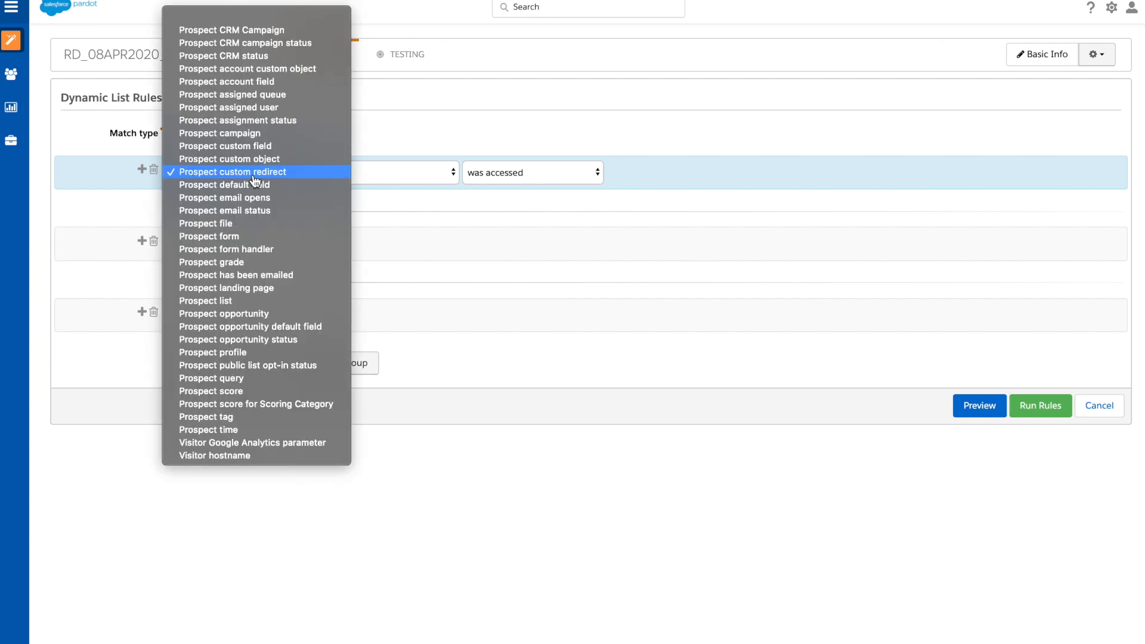
pyautogui.click(291, 188)
pyautogui.click(338, 177)
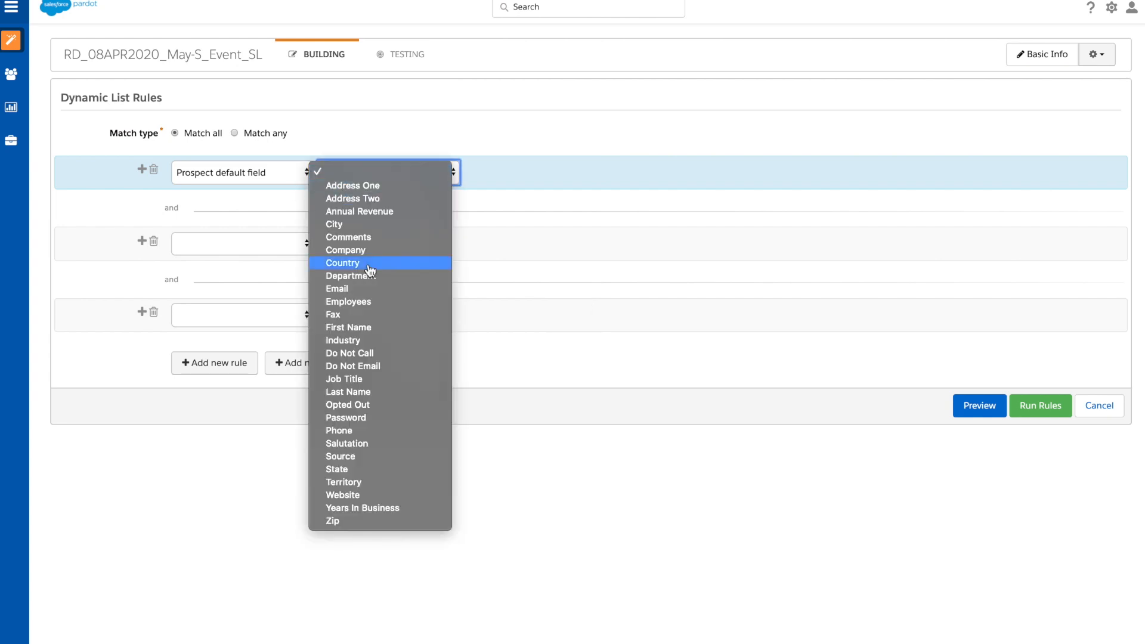
pyautogui.click(267, 179)
pyautogui.click(267, 178)
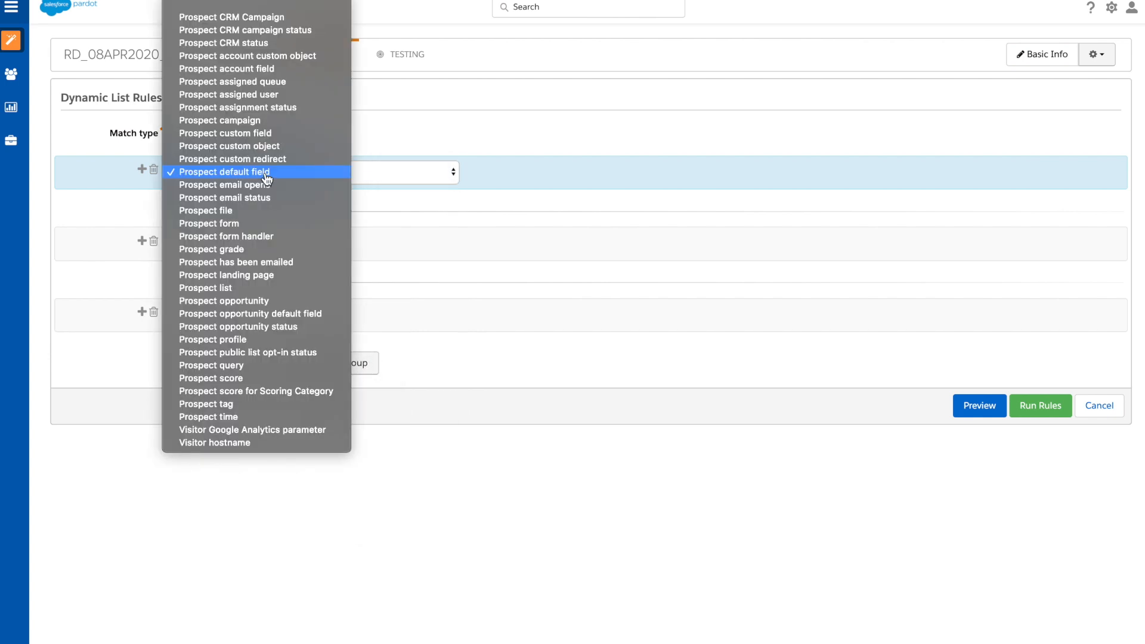
# Step: Set the first rule to Prospect email opens, "has opened any email" in the last 4 weeks
pyautogui.click(303, 186)
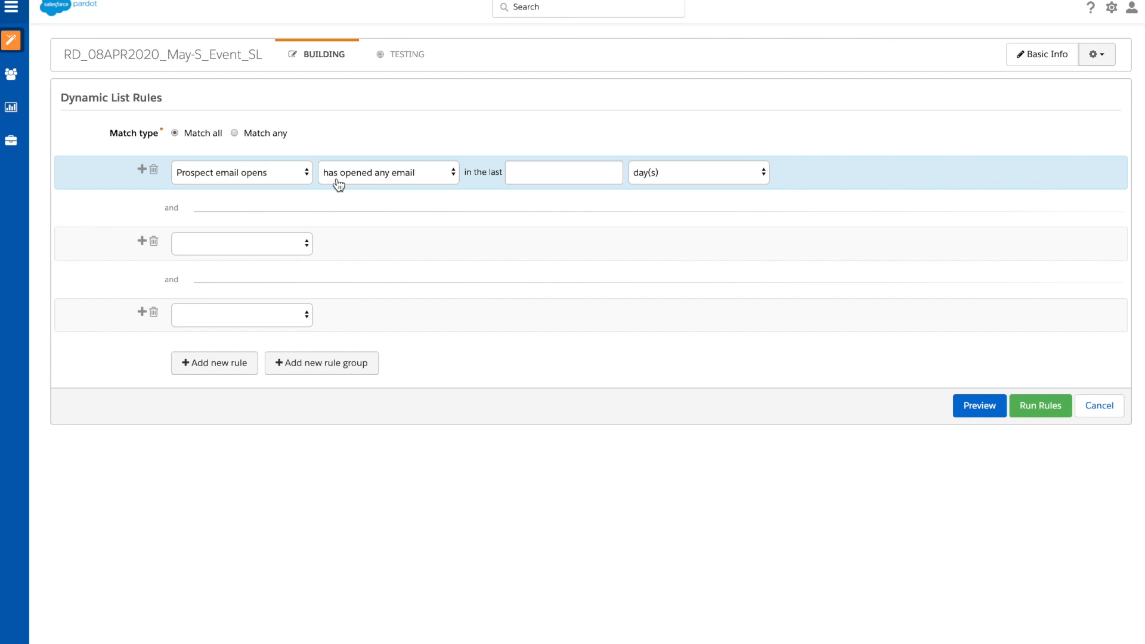
pyautogui.click(551, 174)
pyautogui.write('4')
pyautogui.click(681, 176)
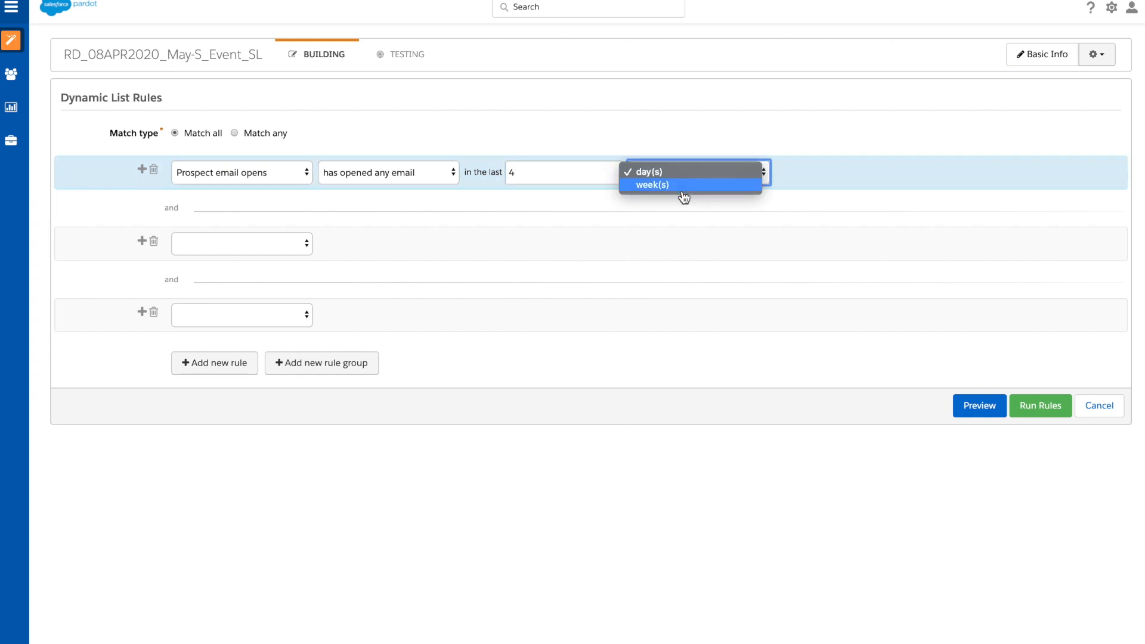
pyautogui.click(683, 185)
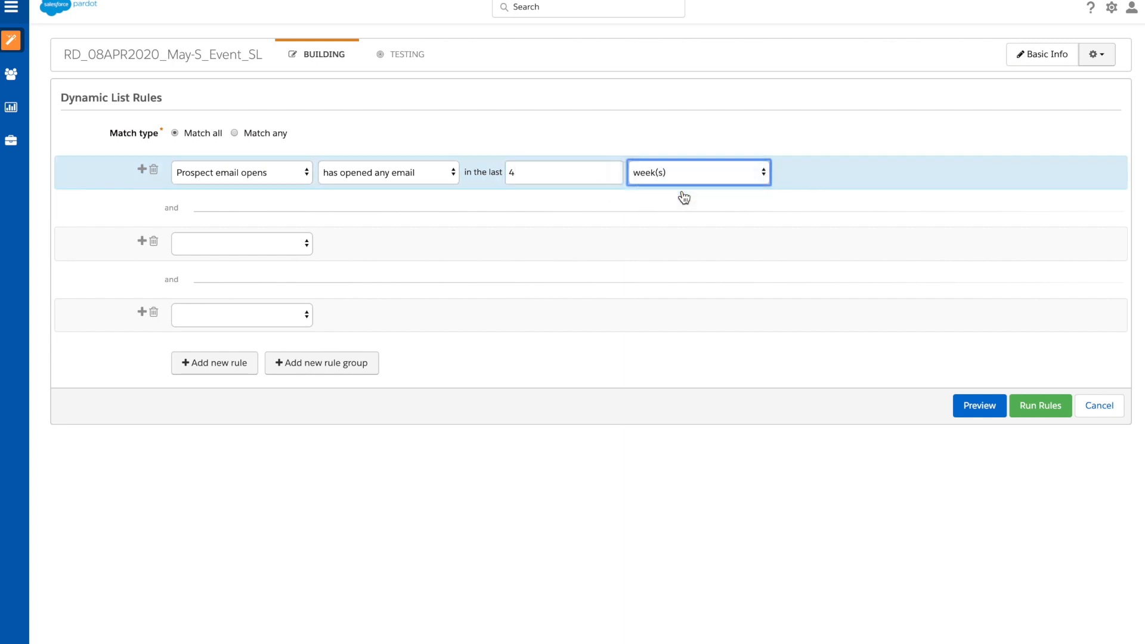
# Step: Switch the first rule's email opens condition to "has not opened any email"
pyautogui.click(414, 177)
pyautogui.click(421, 185)
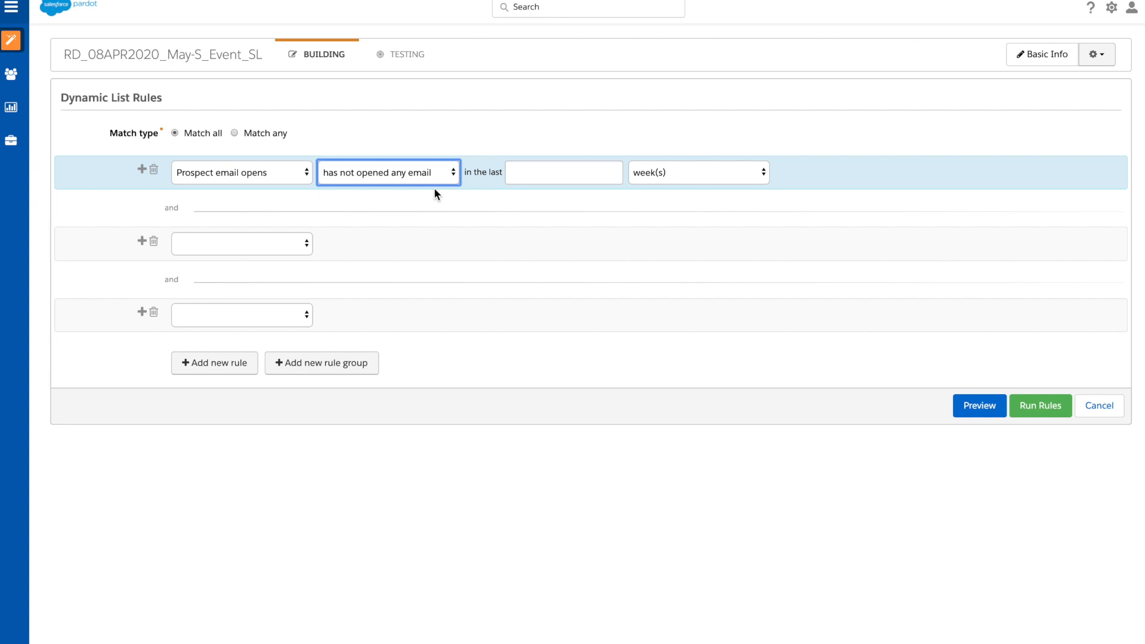
pyautogui.click(468, 195)
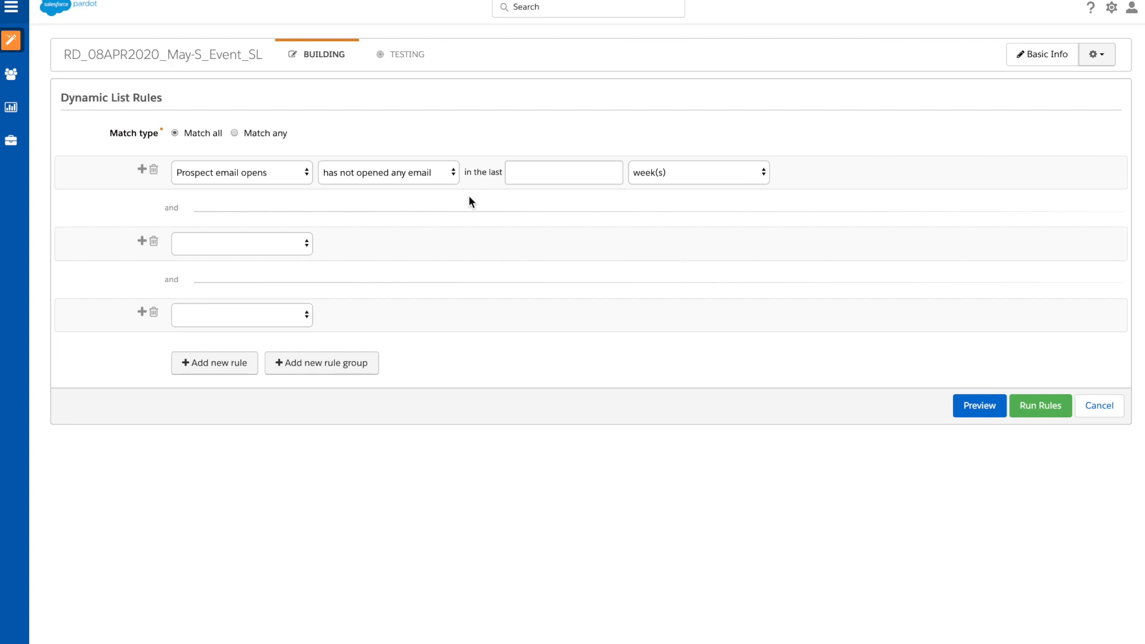
# Step: Change the first rule to Prospect email status and check its operators and statuses, keeping "is" and Opted Out
pyautogui.click(277, 173)
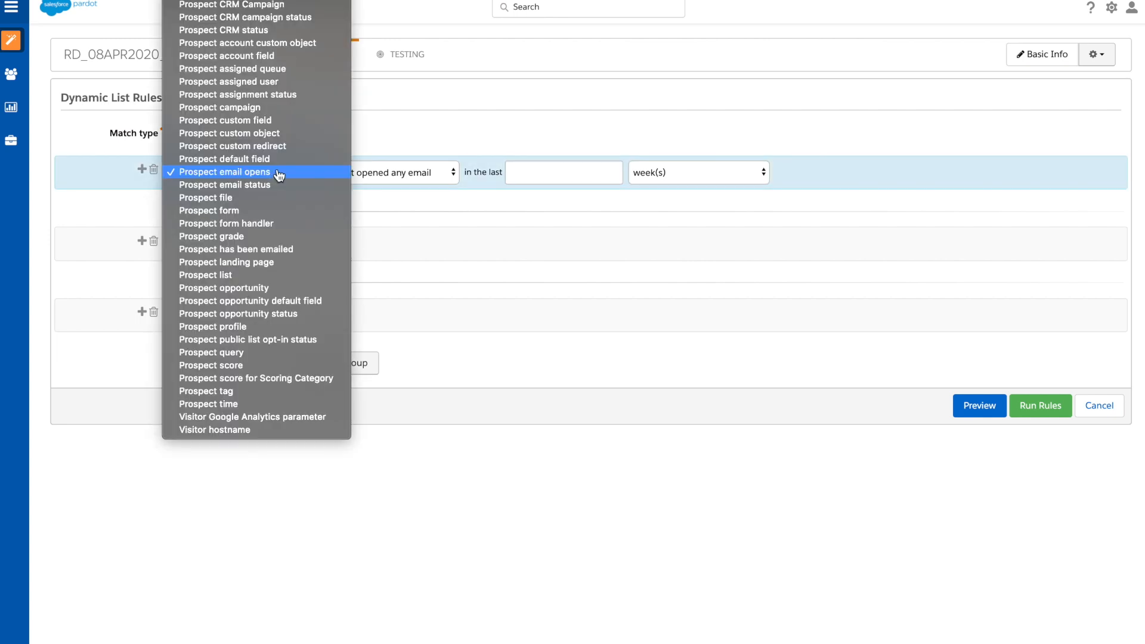
pyautogui.click(315, 186)
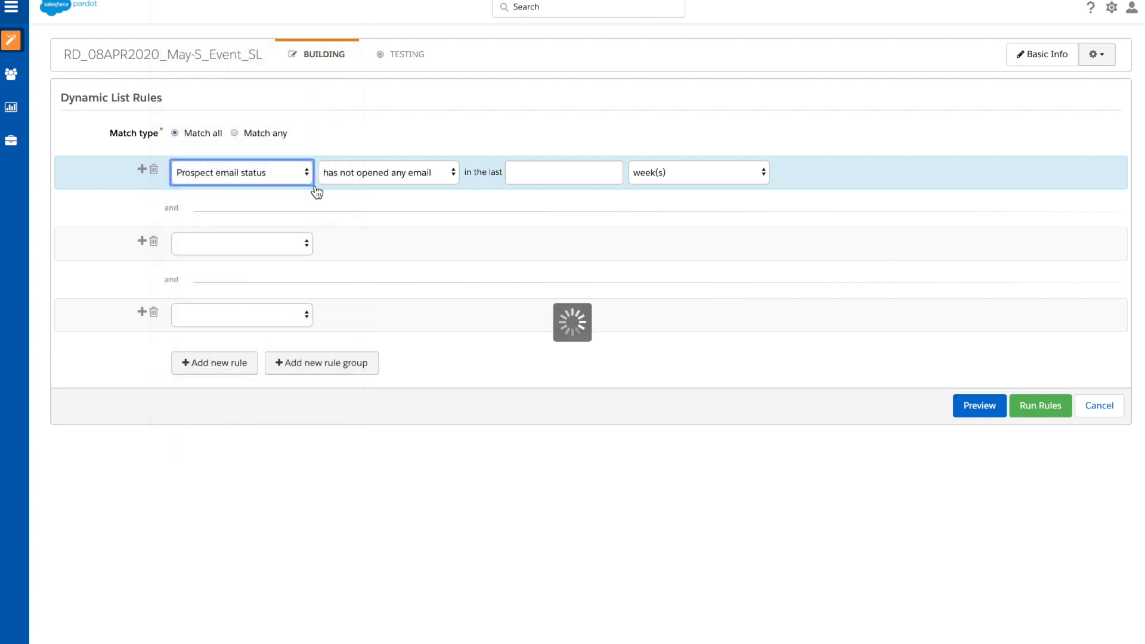
pyautogui.click(398, 182)
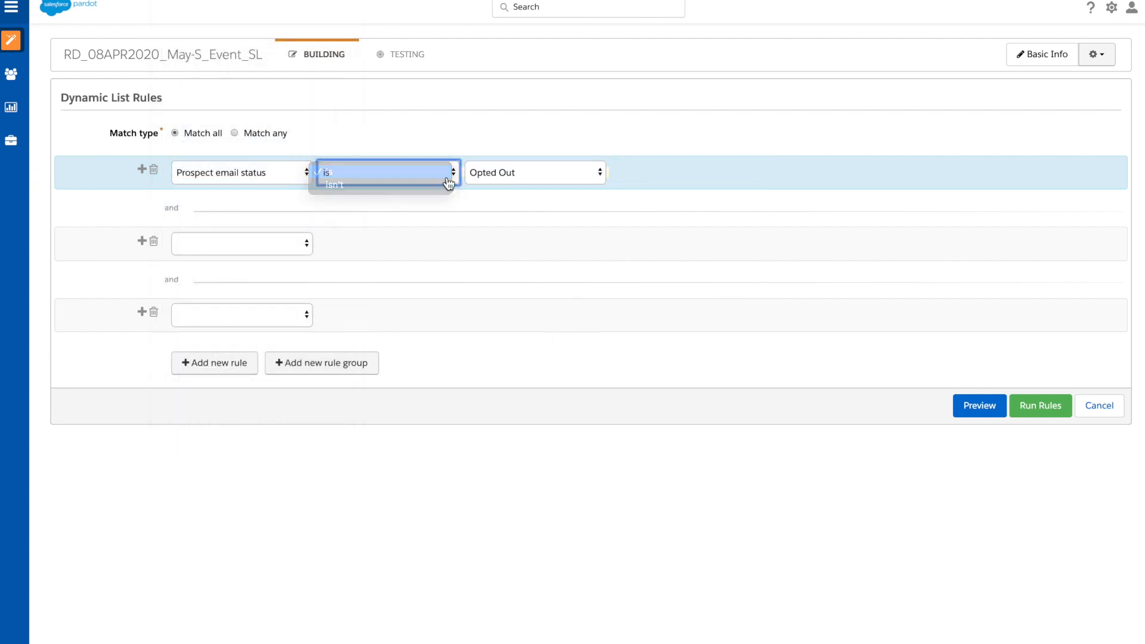
pyautogui.click(552, 183)
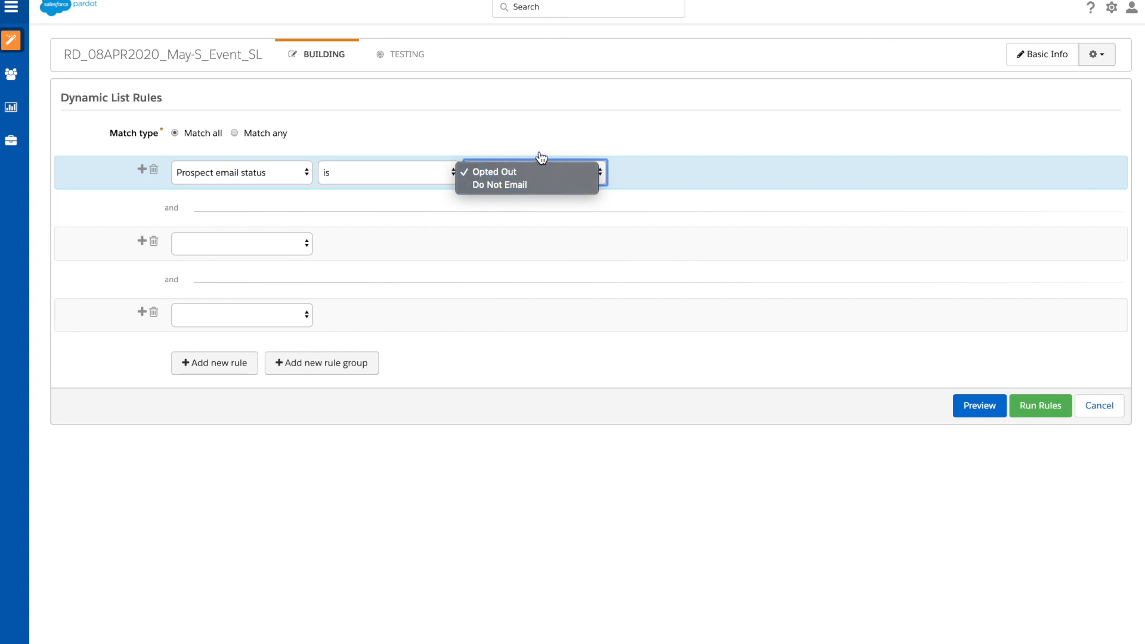
pyautogui.click(541, 156)
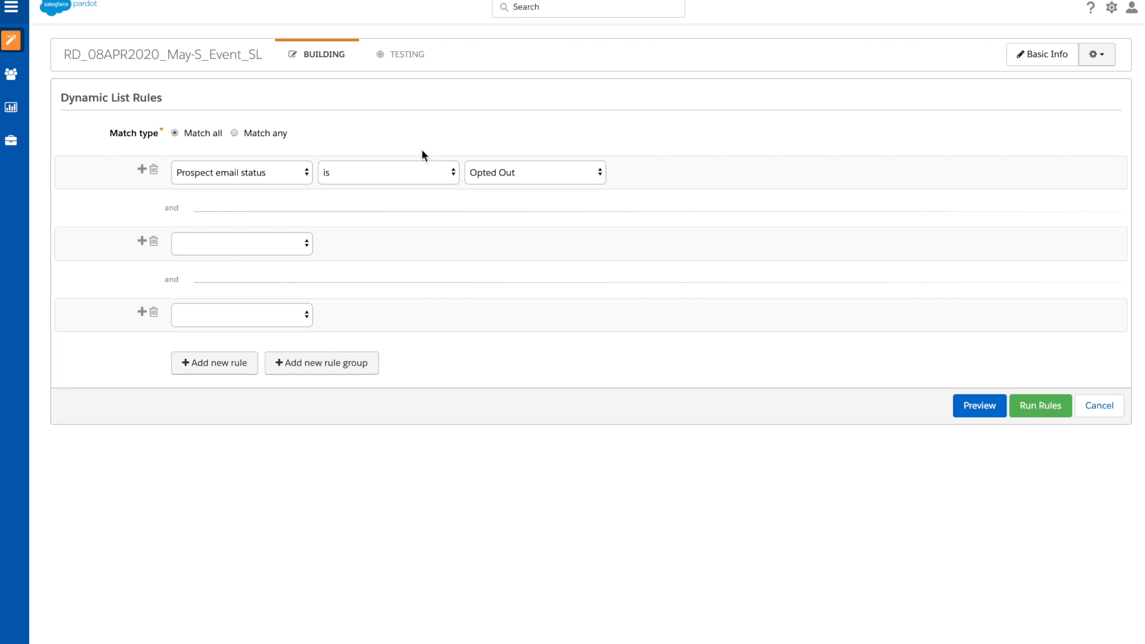
# Step: Set the second rule to Prospect email status "is" Do Not Email, after briefly trying Prospect email opens
pyautogui.click(271, 247)
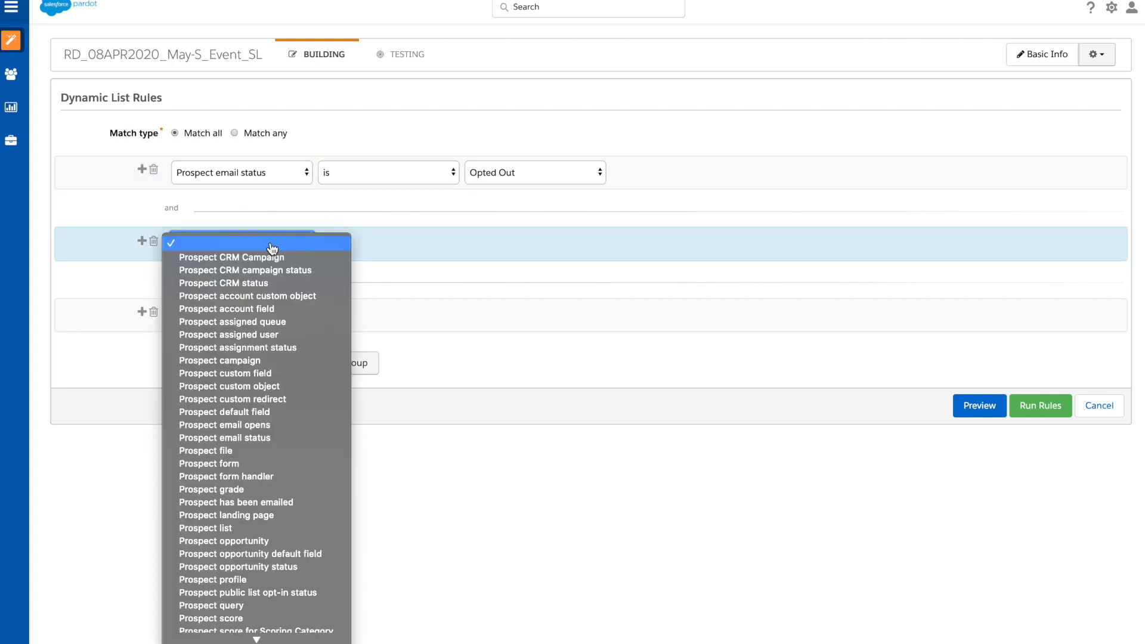
pyautogui.click(285, 425)
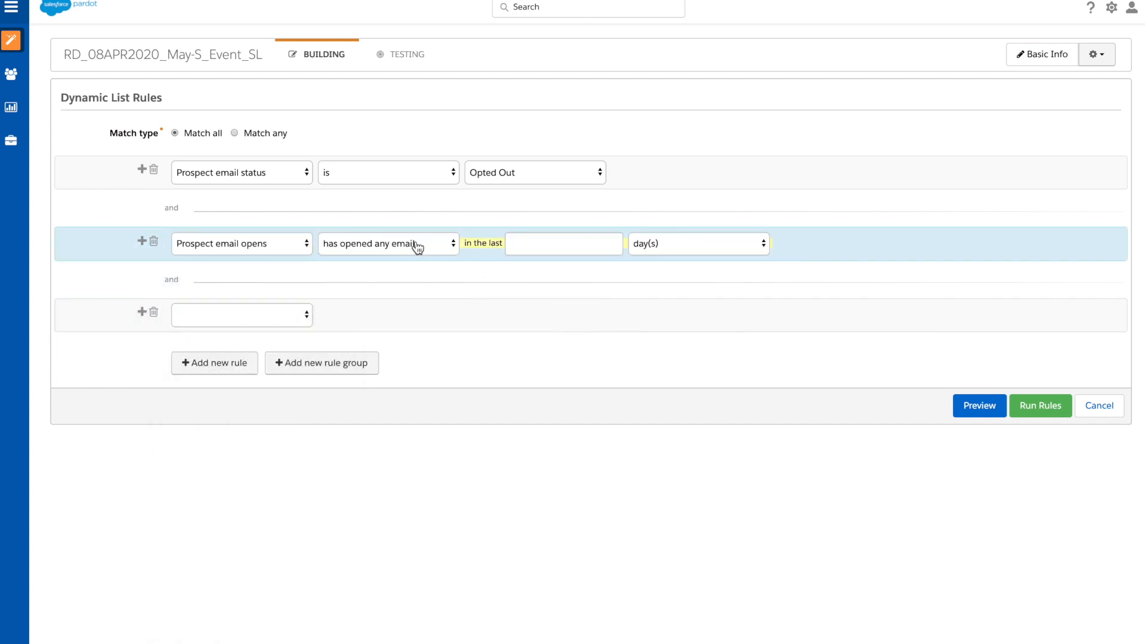
pyautogui.click(417, 246)
pyautogui.click(358, 243)
pyautogui.click(296, 242)
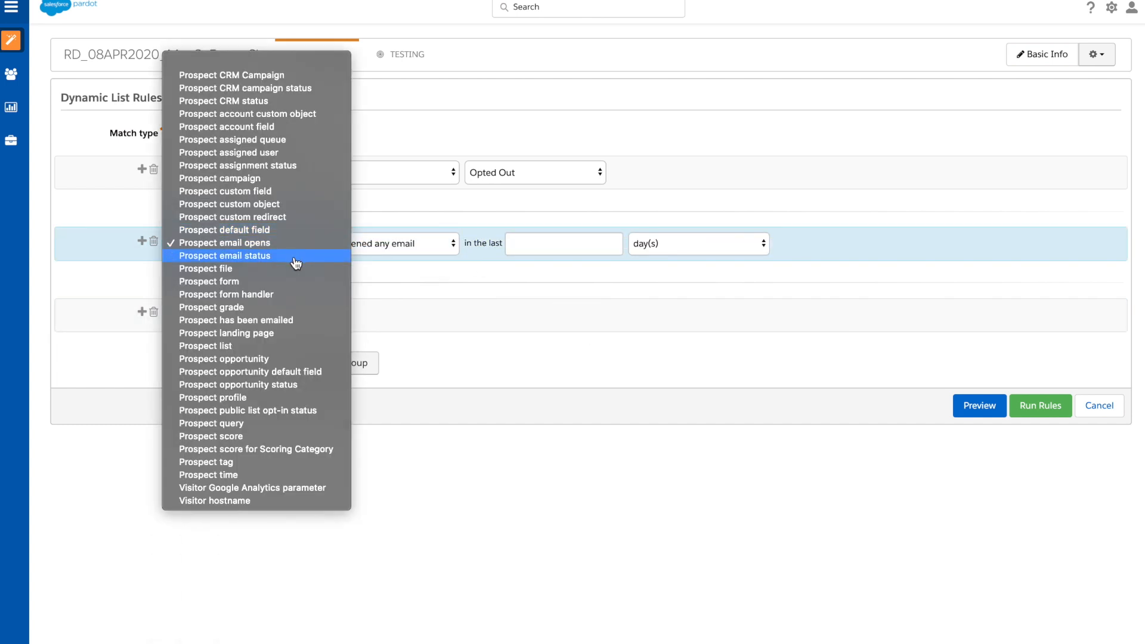
pyautogui.click(296, 257)
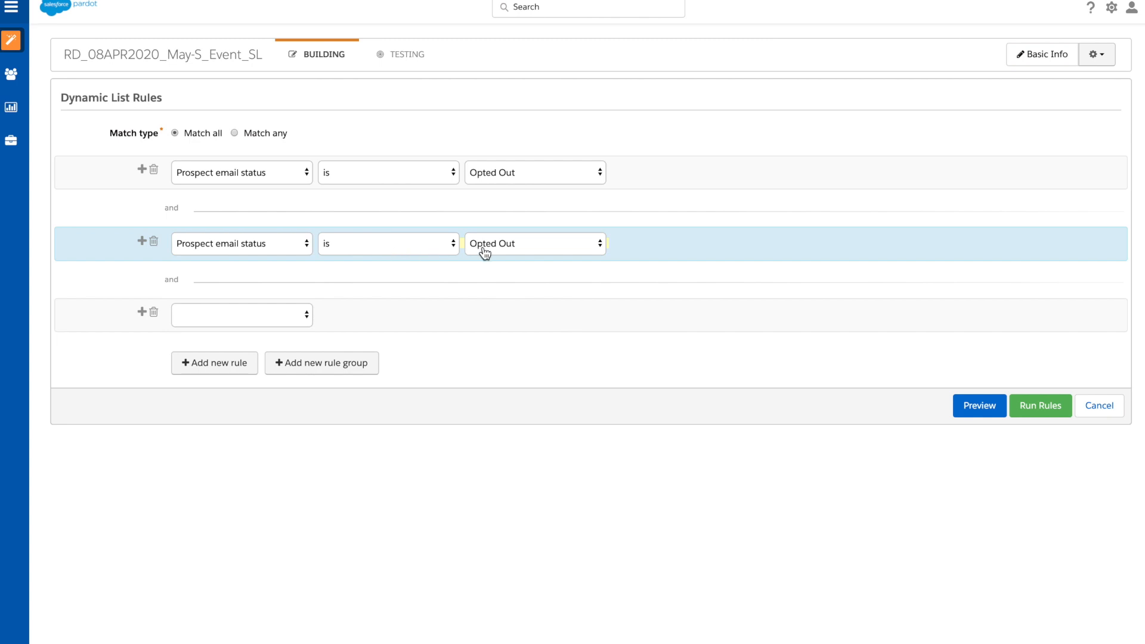
pyautogui.click(480, 248)
pyautogui.click(485, 258)
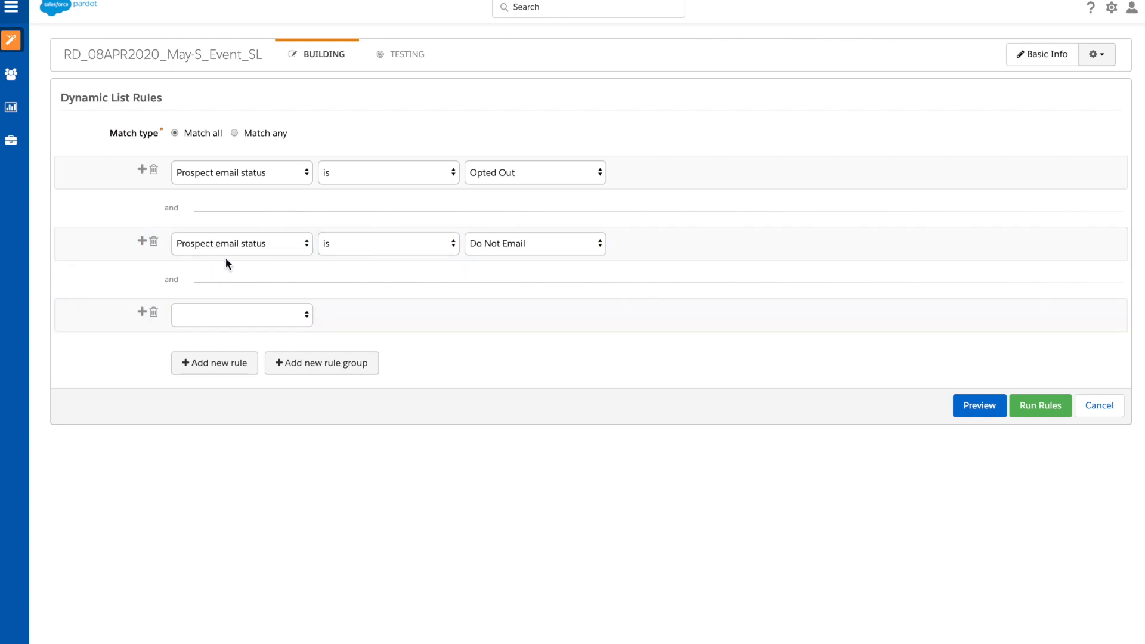
# Step: Change the first rule to Prospect file and look through the selectable files without choosing one
pyautogui.click(233, 179)
pyautogui.click(259, 189)
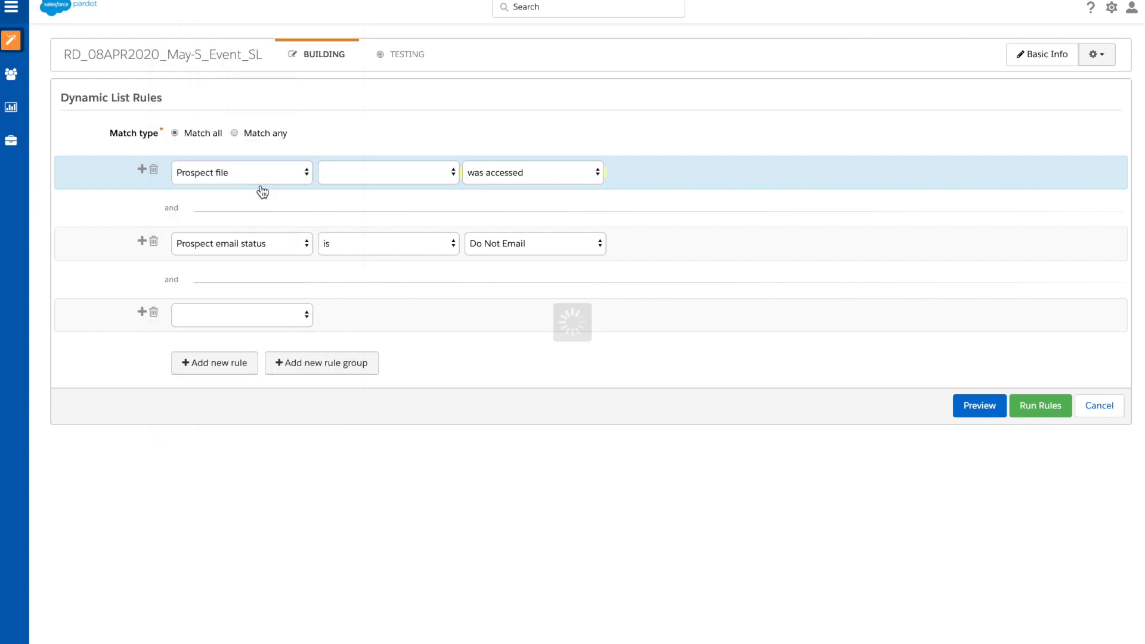
pyautogui.click(336, 178)
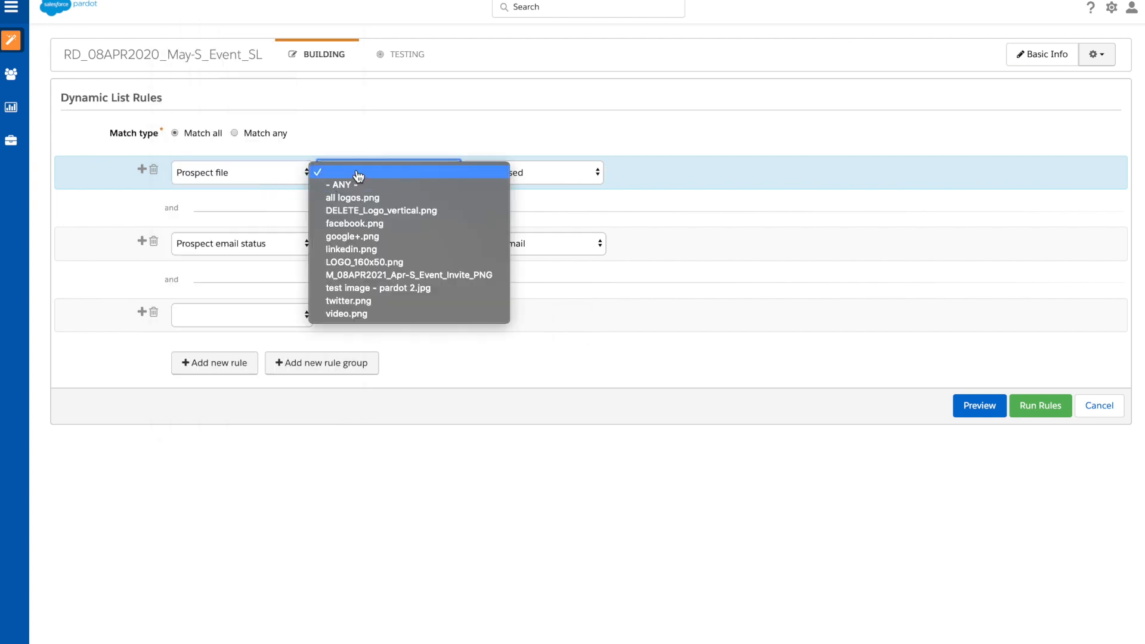
pyautogui.click(360, 172)
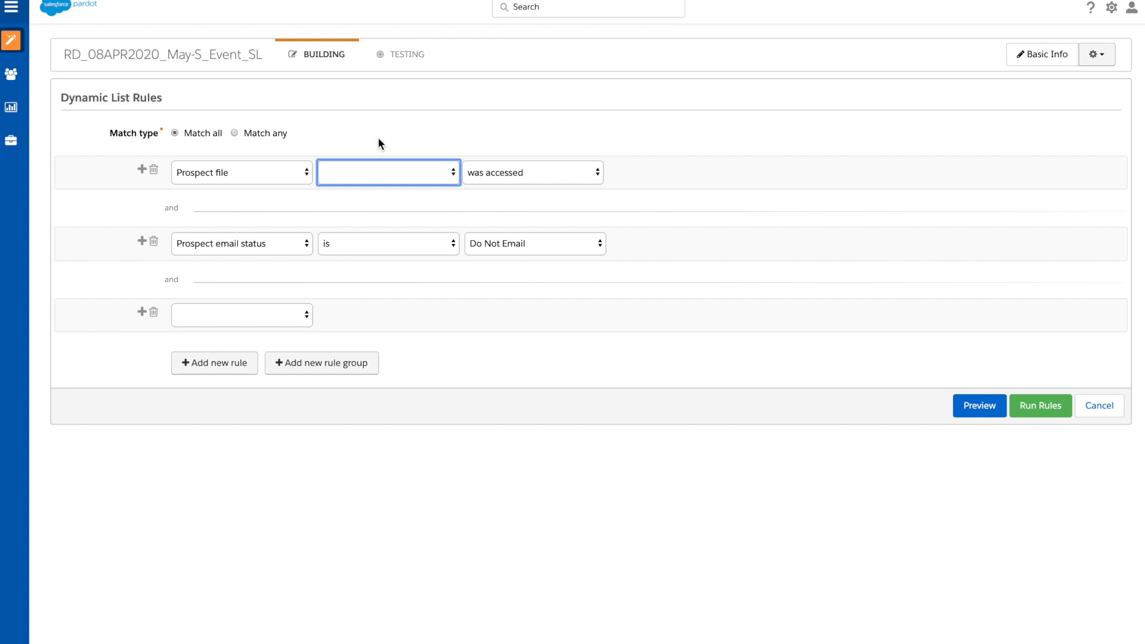
# Step: Try the Prospect form criterion with the listed test form in the first rule and replace it with Prospect form handler
pyautogui.click(264, 175)
pyautogui.click(273, 188)
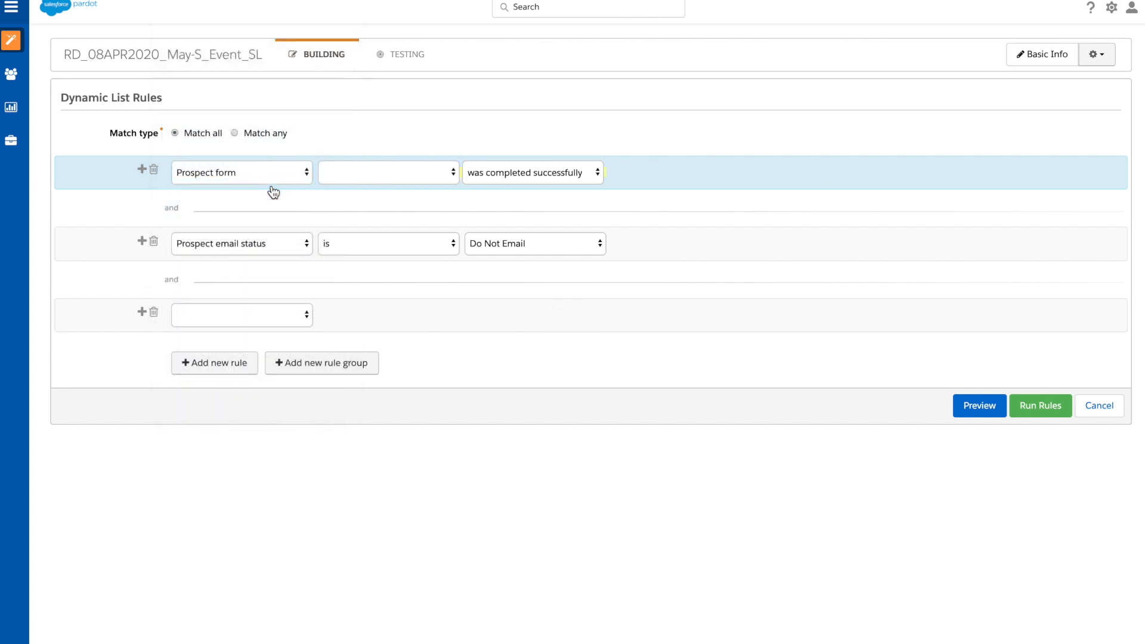
pyautogui.click(343, 177)
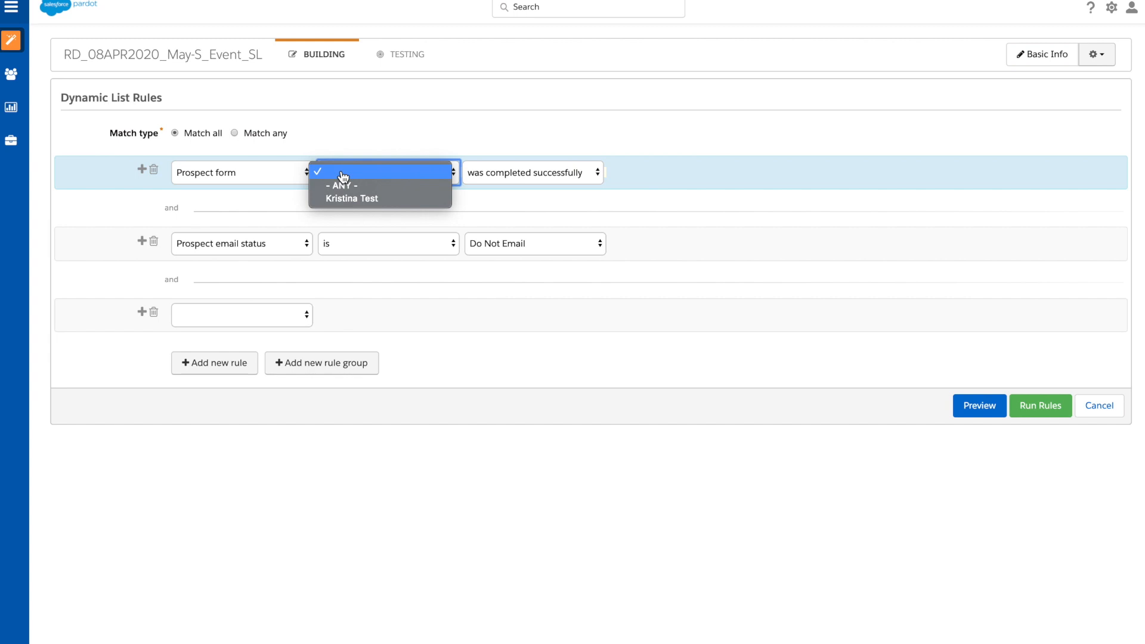
pyautogui.click(363, 197)
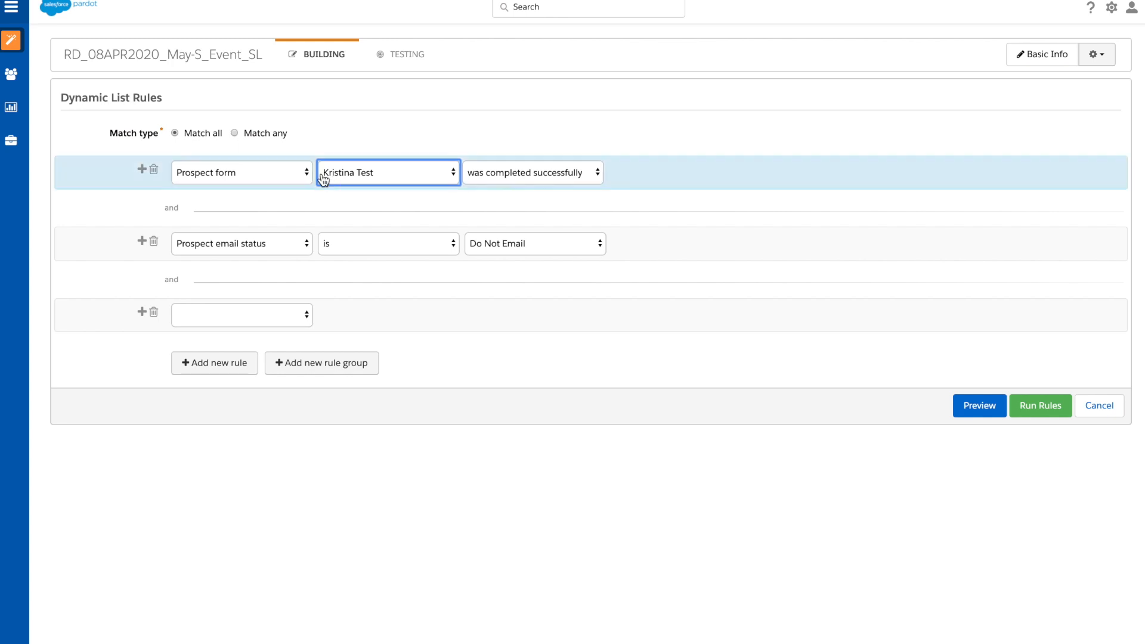
pyautogui.click(289, 171)
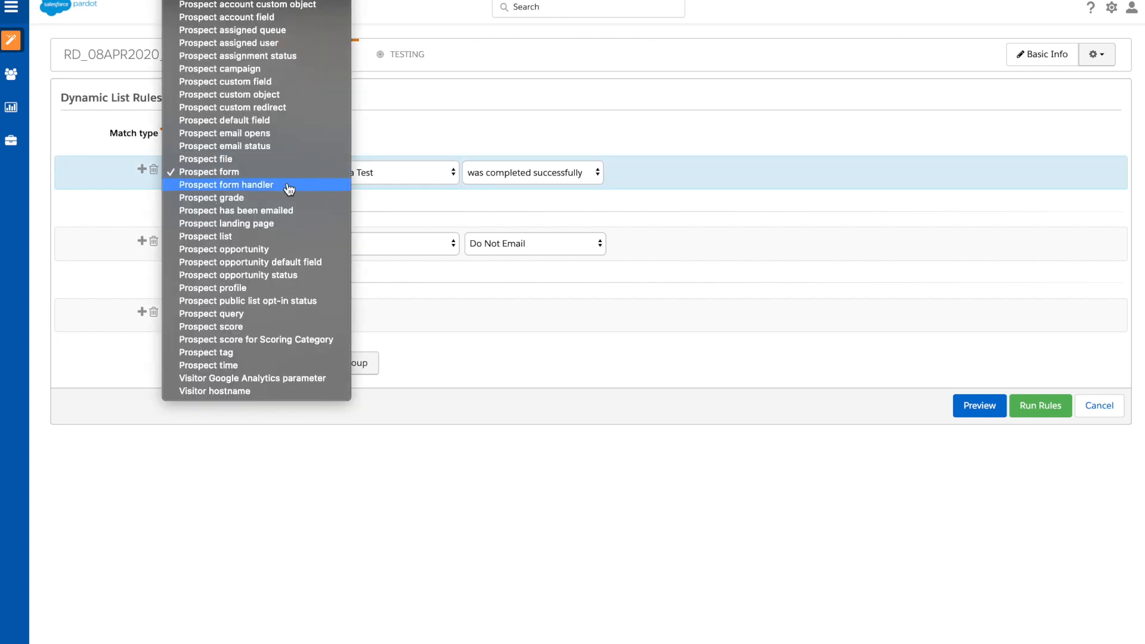
pyautogui.click(288, 185)
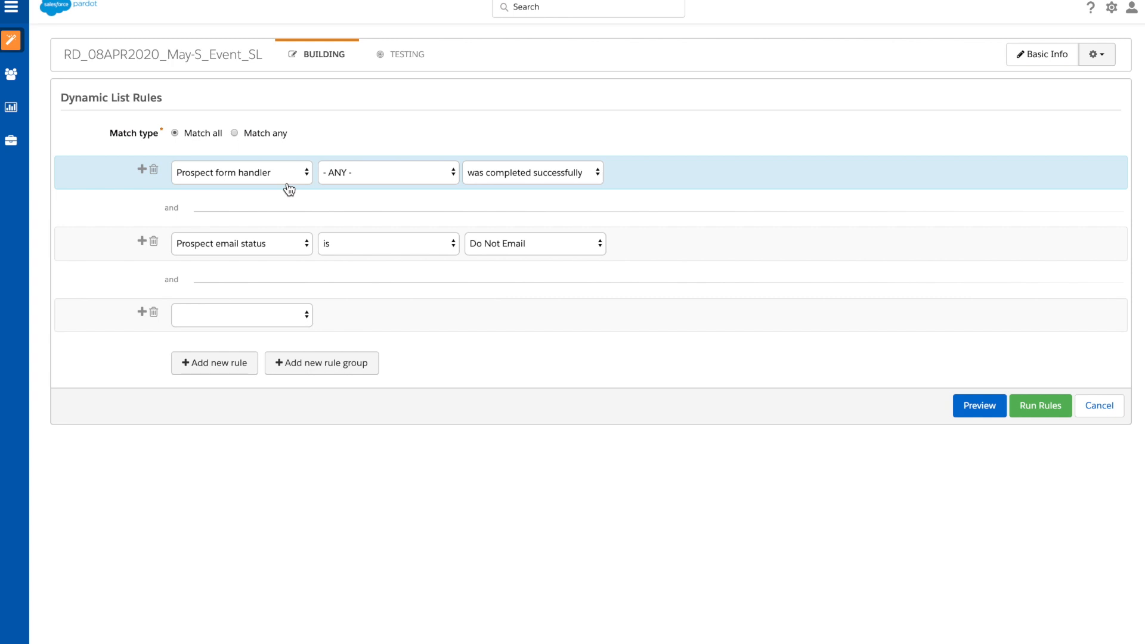
# Step: Change the first rule to Prospect grade "is greater than" B
pyautogui.click(285, 182)
pyautogui.click(286, 183)
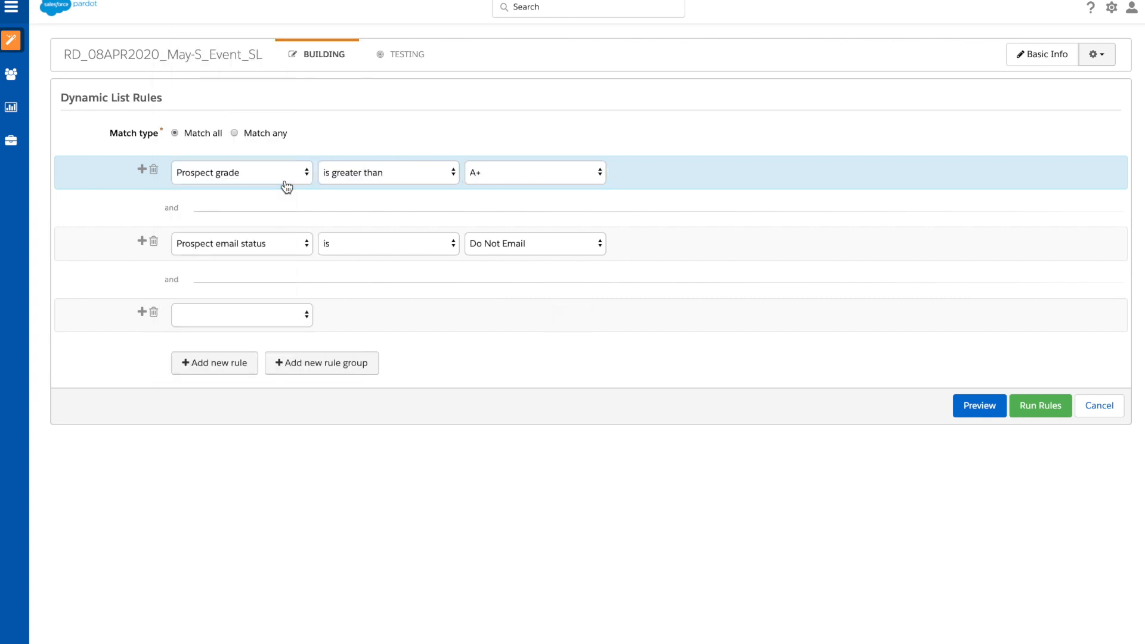
pyautogui.click(484, 174)
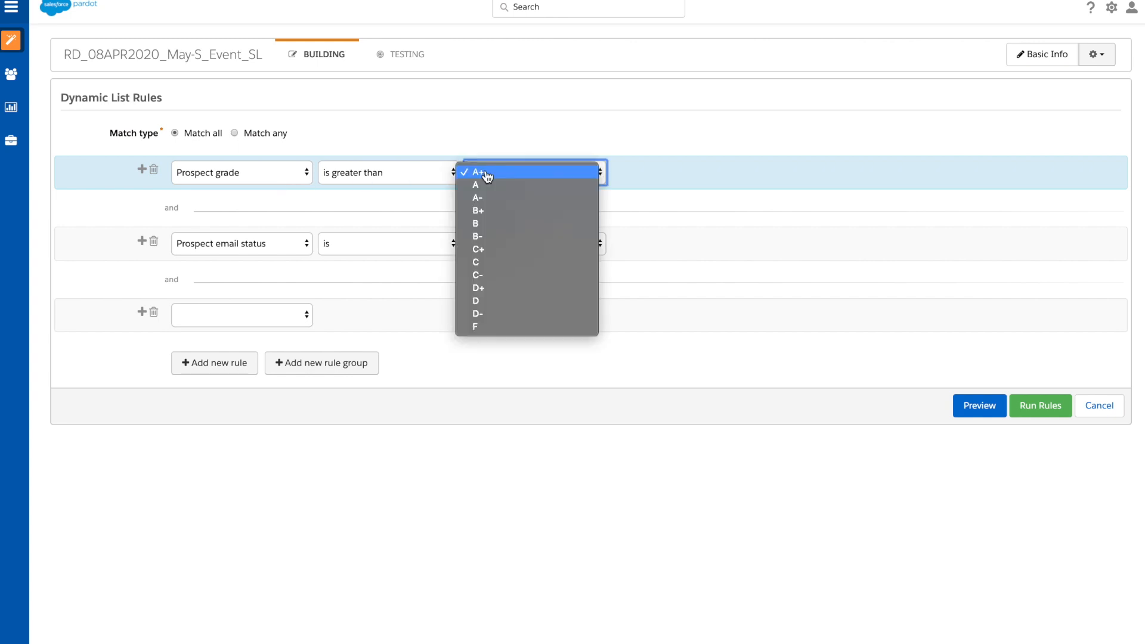
pyautogui.click(494, 224)
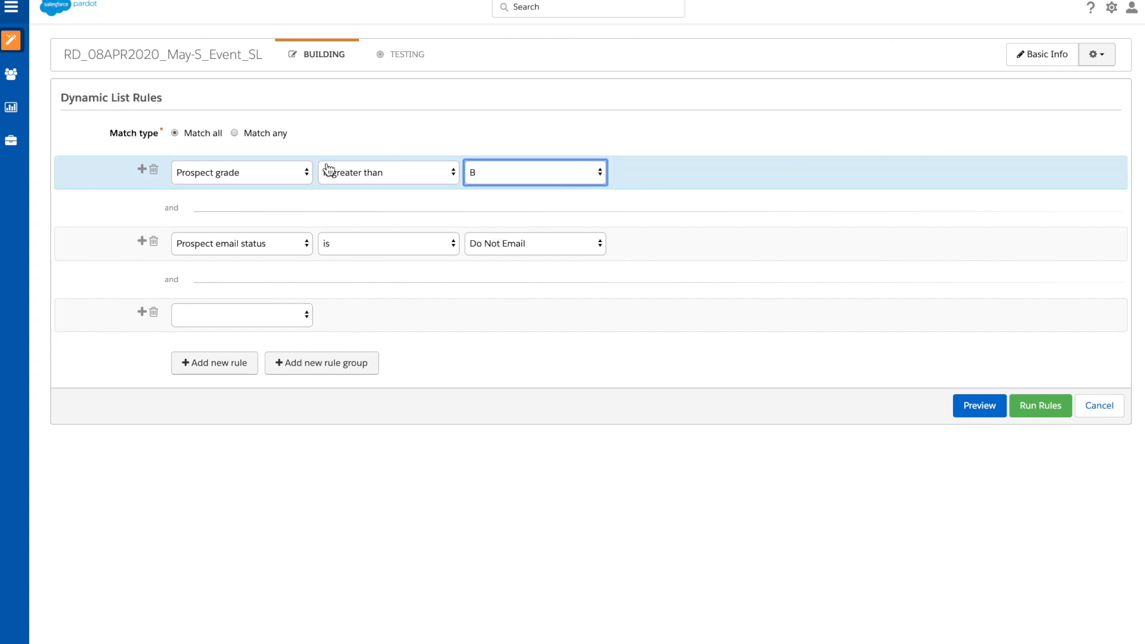
# Step: Change the first rule to Prospect has been emailed at least 5 times in the last 10 days
pyautogui.click(282, 179)
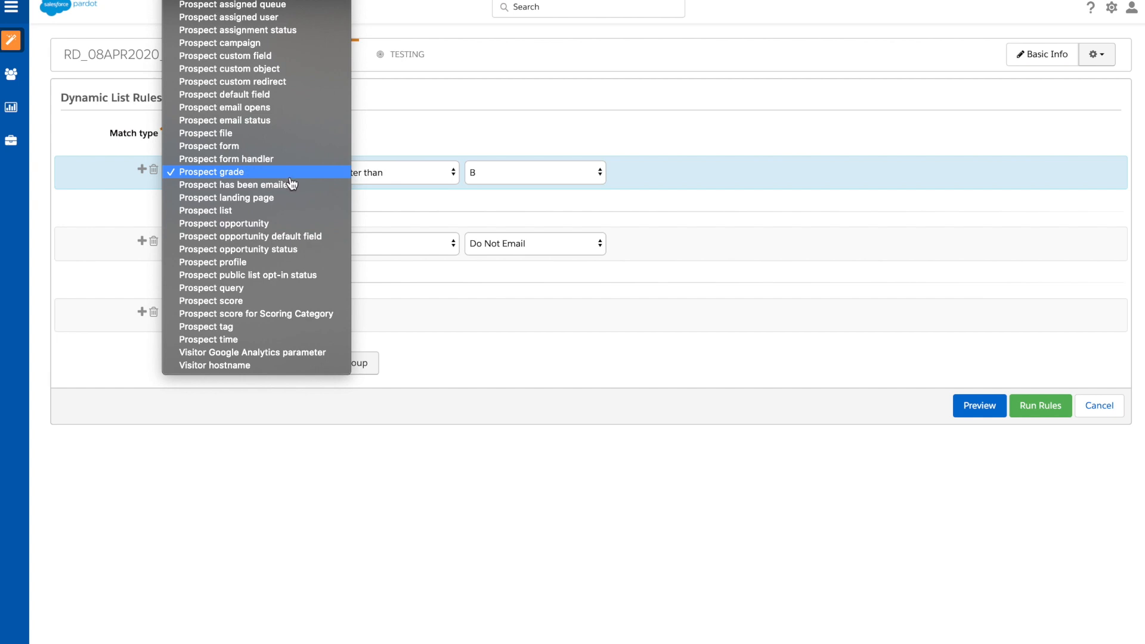
pyautogui.click(305, 186)
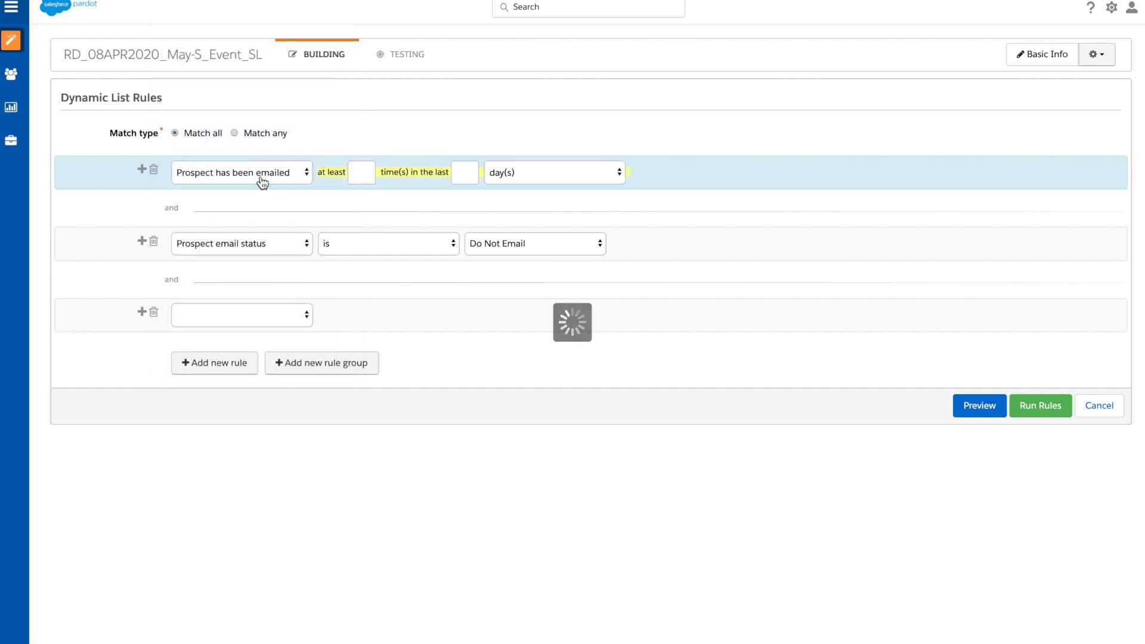
pyautogui.click(364, 175)
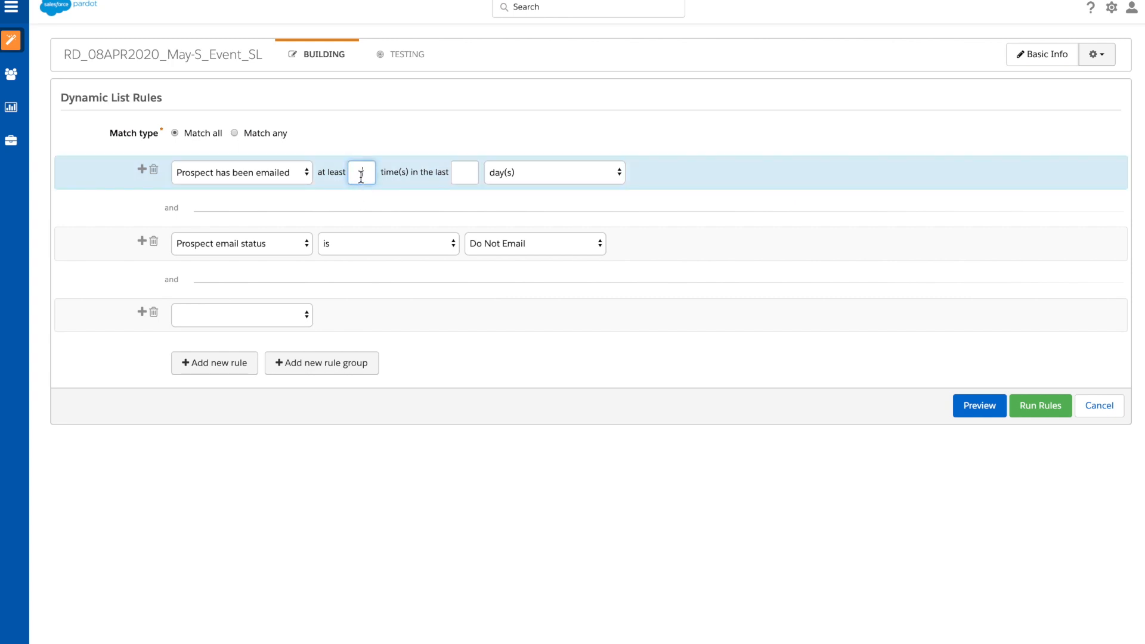
pyautogui.write('5')
pyautogui.click(470, 181)
pyautogui.write('10')
# Step: Try Prospect landing page in the first rule, check its completion and view conditions, and replace it with Prospect list
pyautogui.click(280, 179)
pyautogui.click(294, 185)
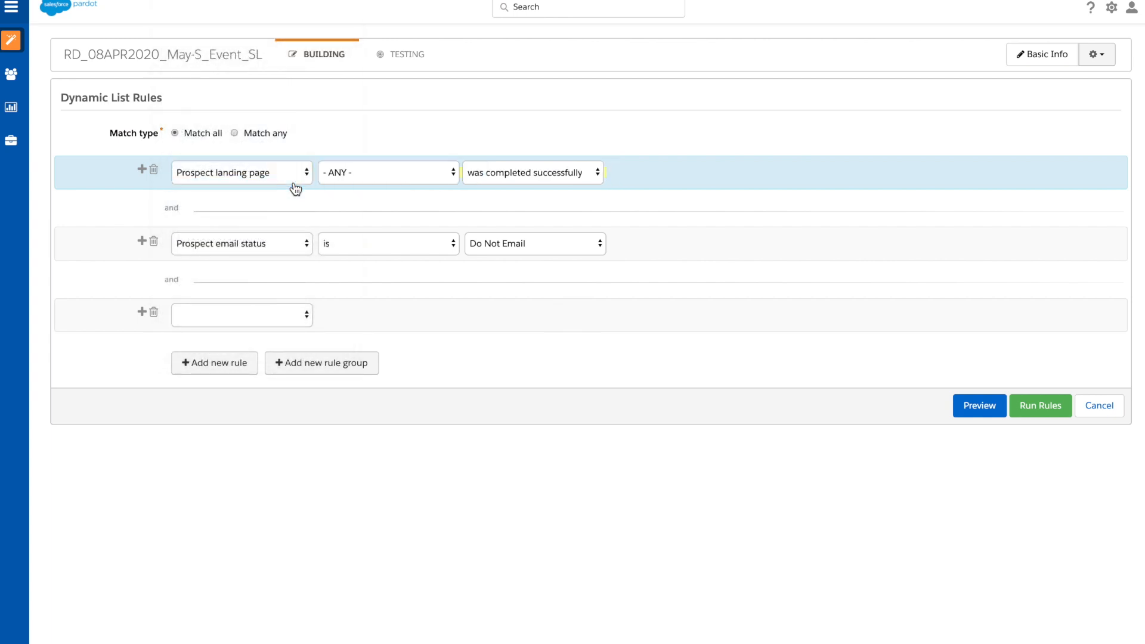
pyautogui.click(482, 176)
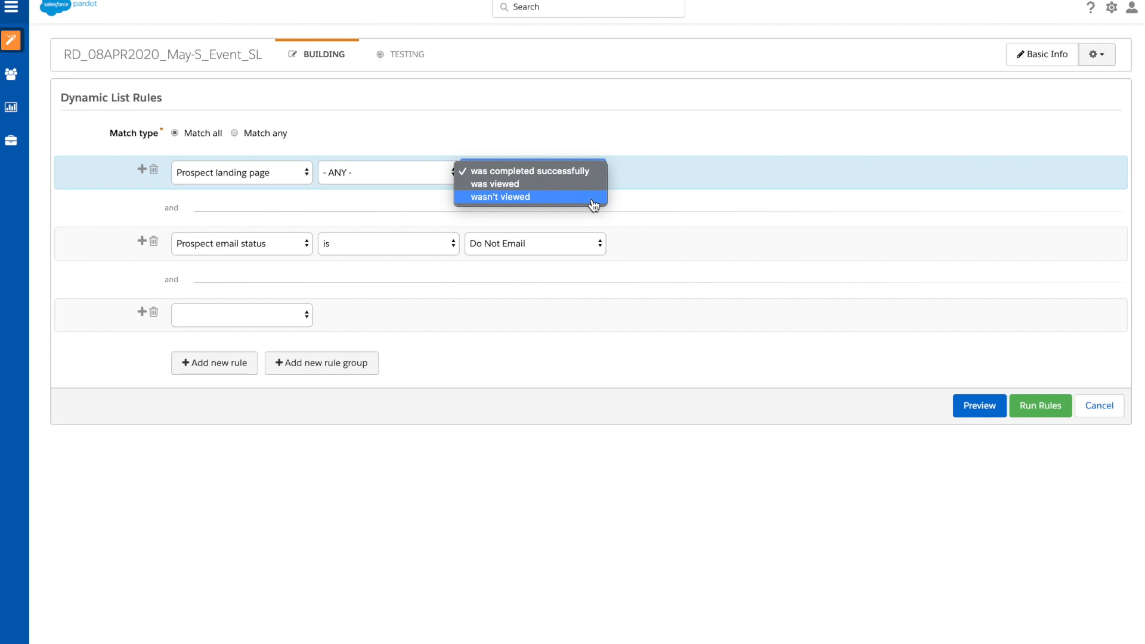
pyautogui.click(298, 174)
pyautogui.click(298, 173)
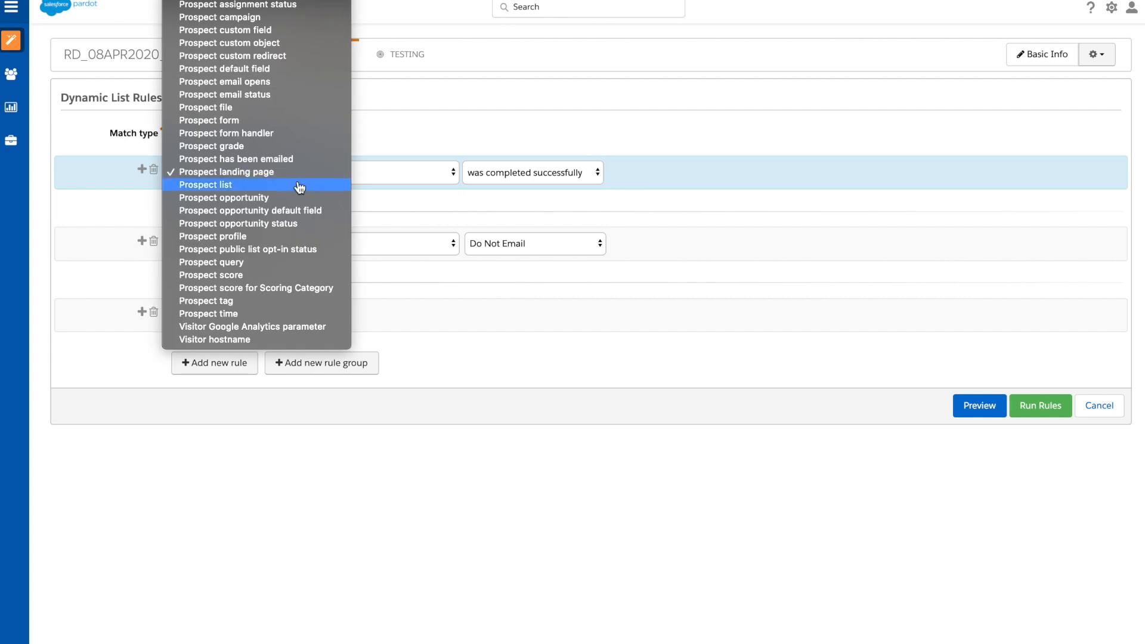
pyautogui.click(299, 184)
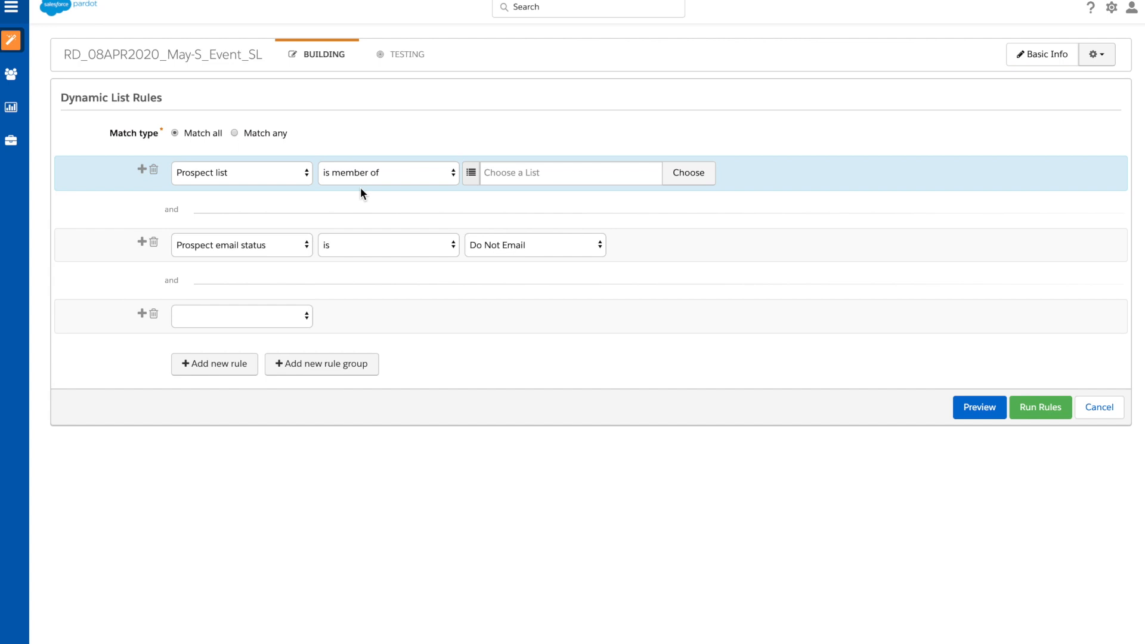
# Step: Try the Prospect opportunity criterion in the first rule and replace it with Prospect opportunity default field
pyautogui.click(272, 180)
pyautogui.click(316, 186)
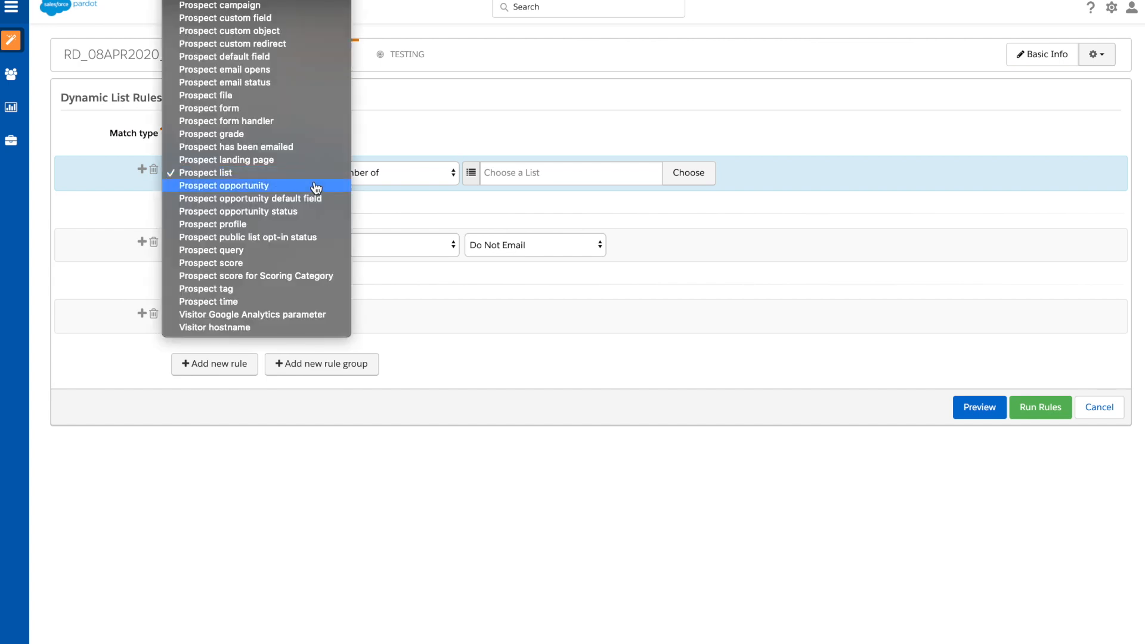
pyautogui.click(315, 231)
pyautogui.click(353, 246)
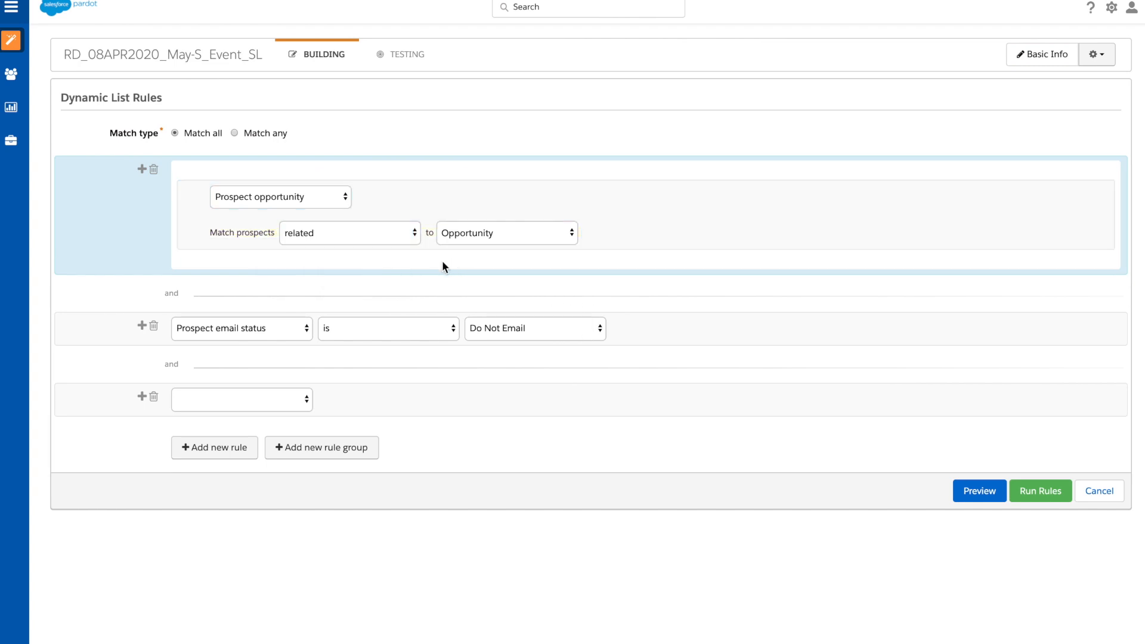
pyautogui.click(340, 197)
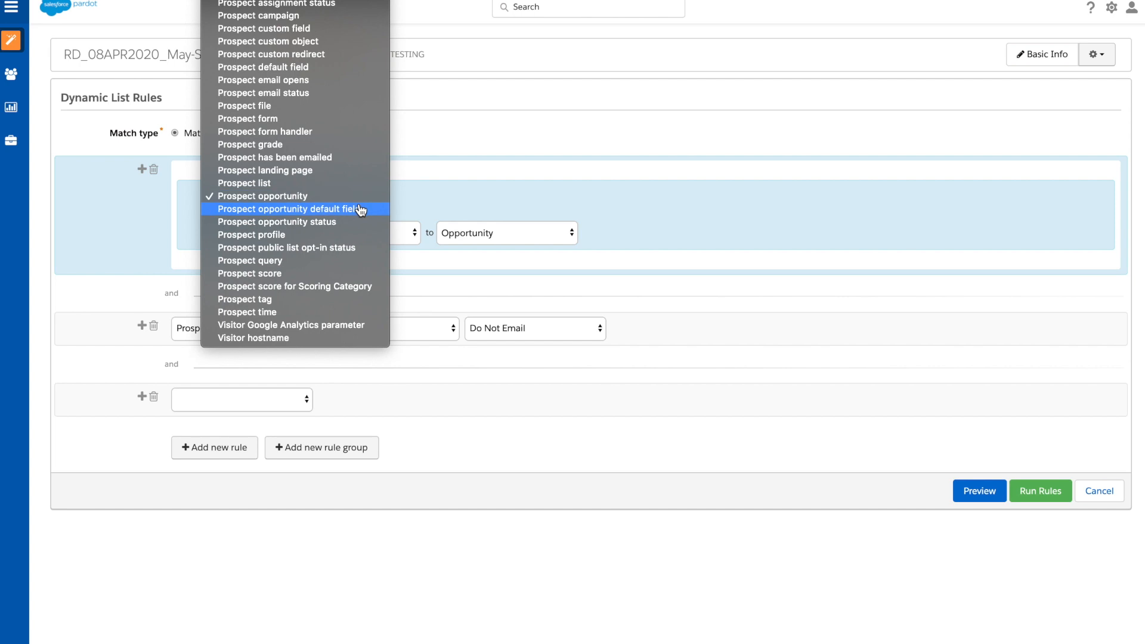
pyautogui.click(360, 208)
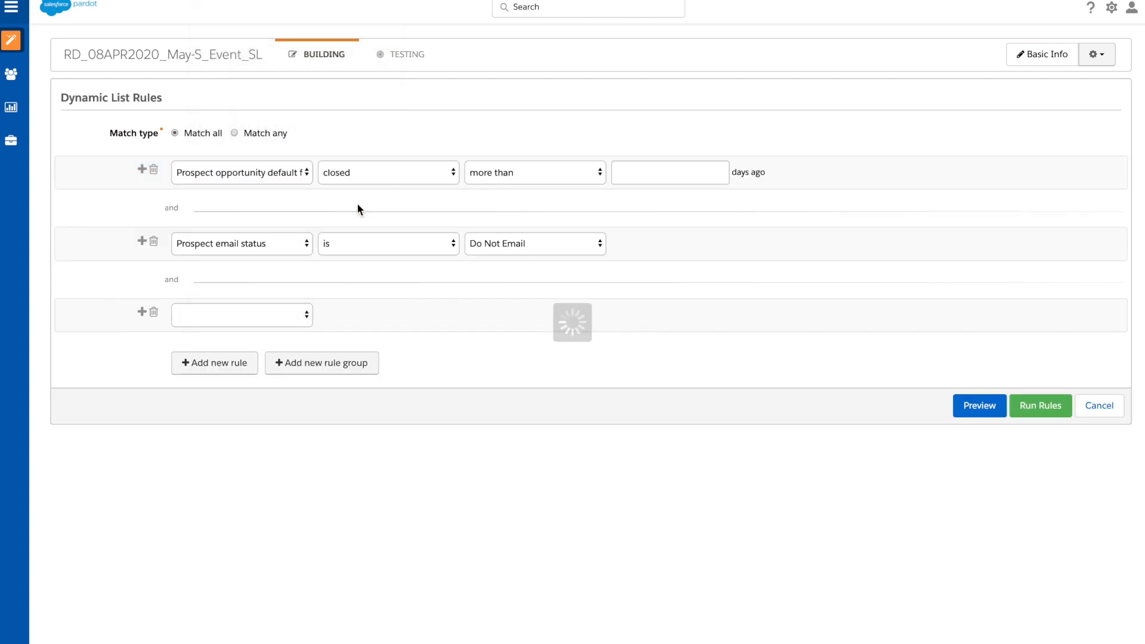
# Step: Change the first rule to Prospect opportunity status, trying Opportunity Created before selecting Opportunity Lost
pyautogui.click(299, 177)
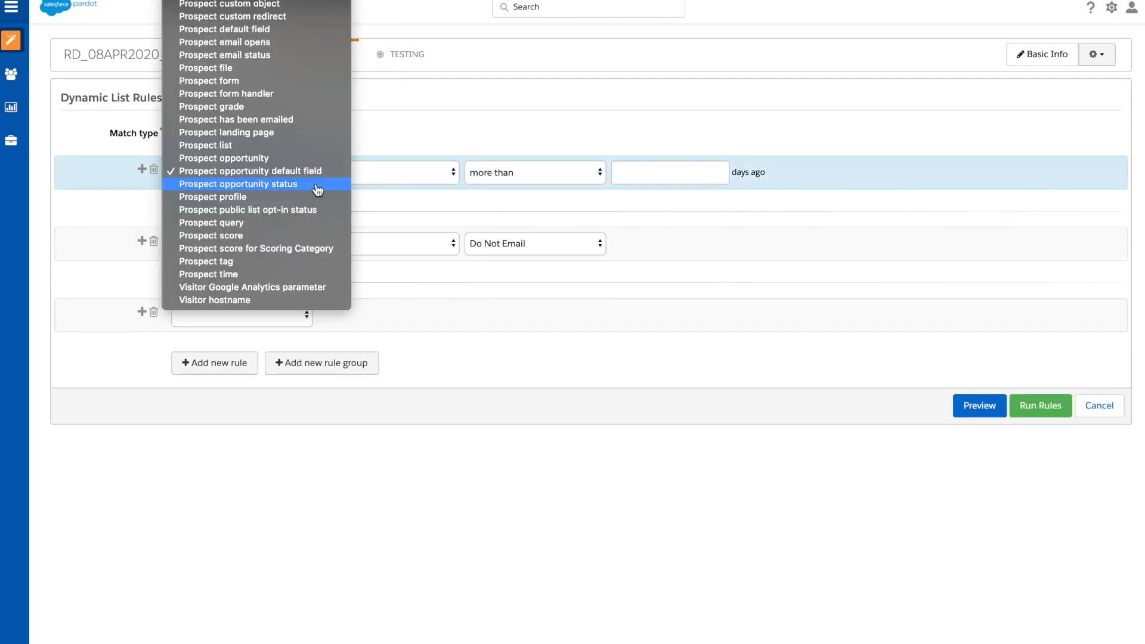
pyautogui.click(318, 190)
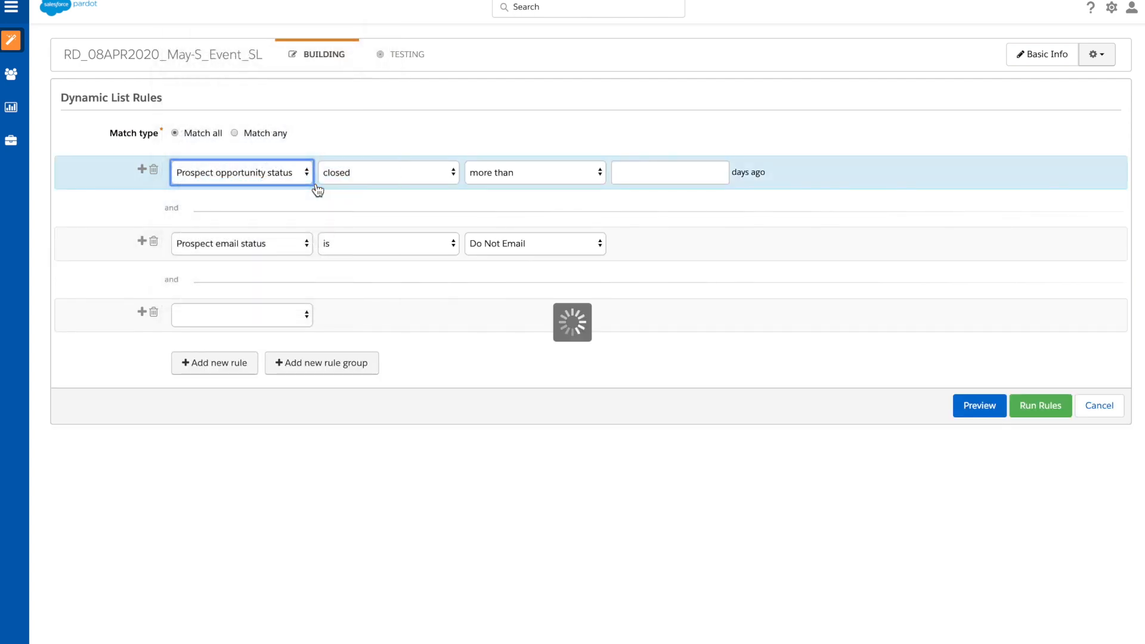
pyautogui.click(349, 187)
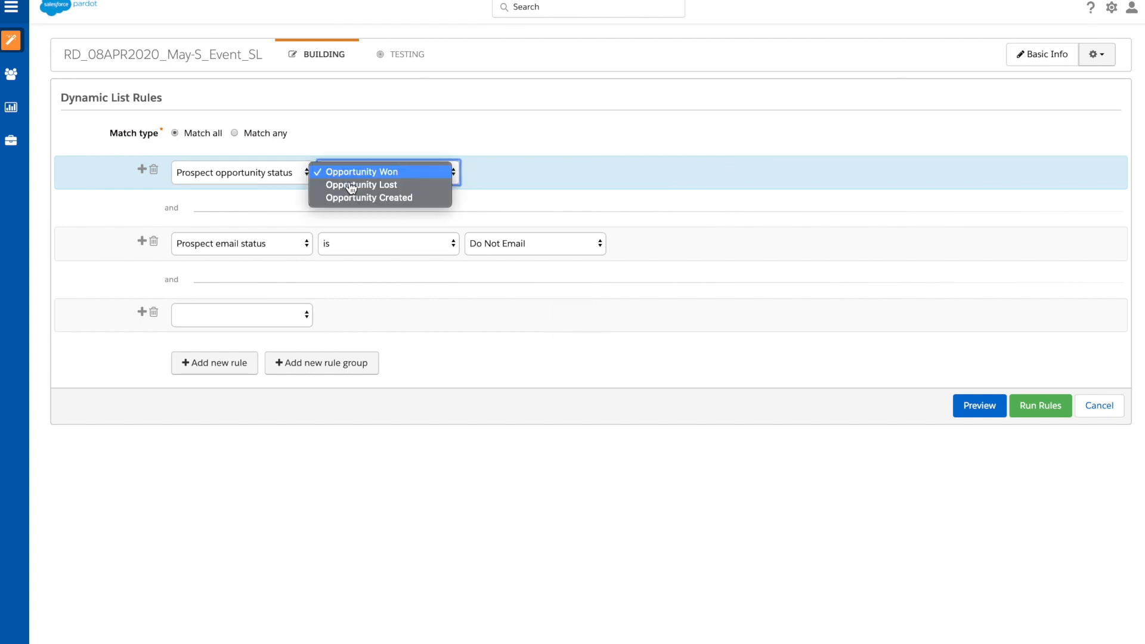
pyautogui.click(396, 198)
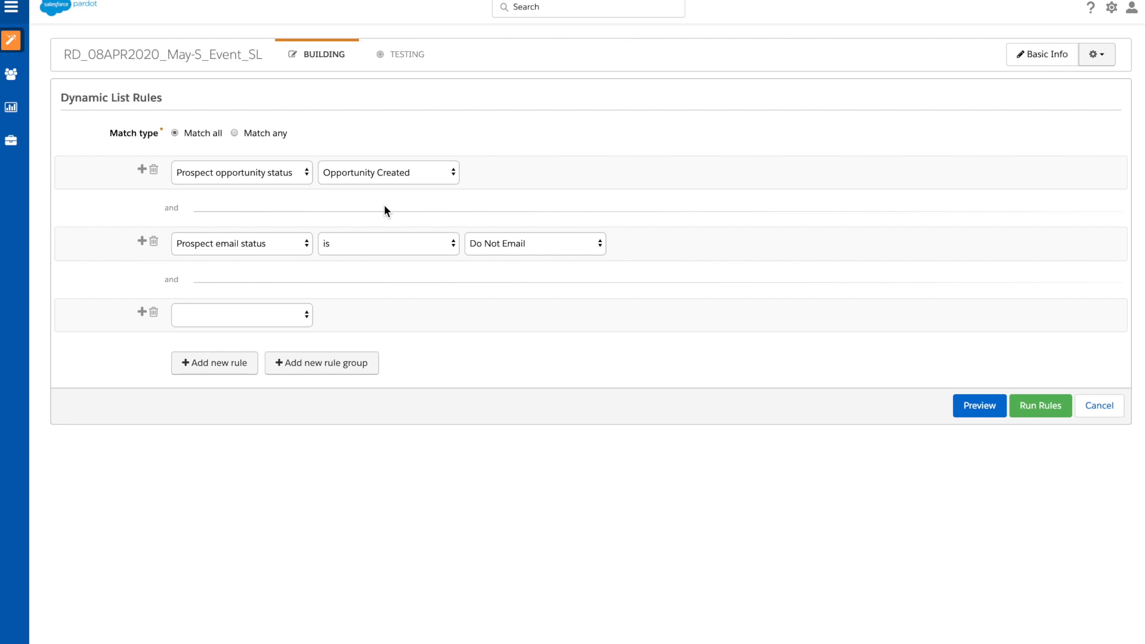
pyautogui.click(385, 176)
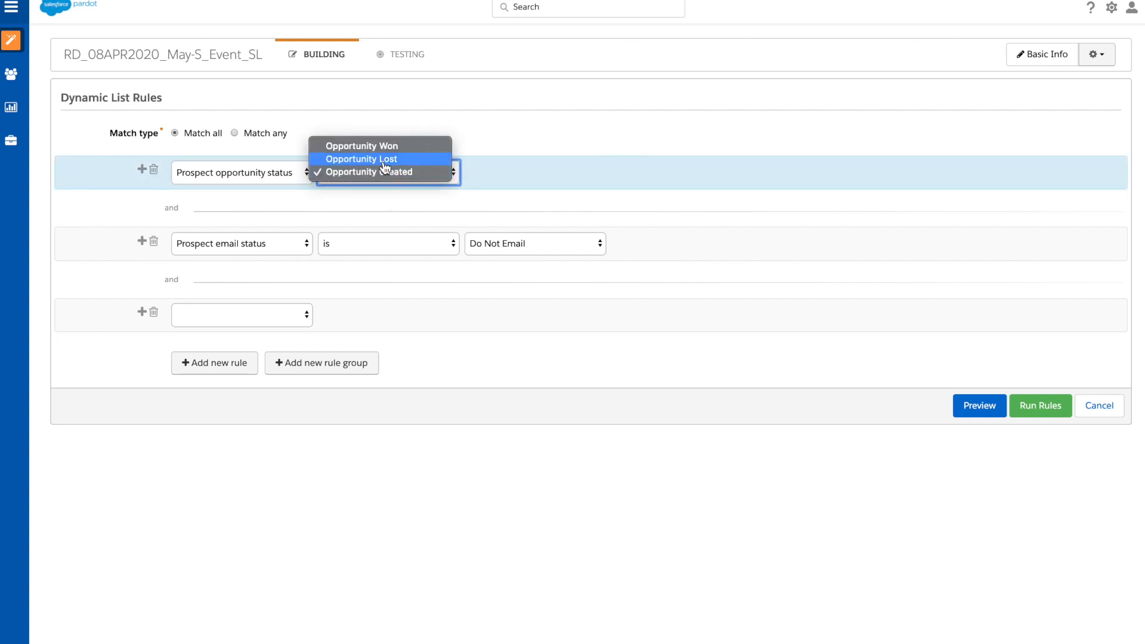
pyautogui.click(385, 159)
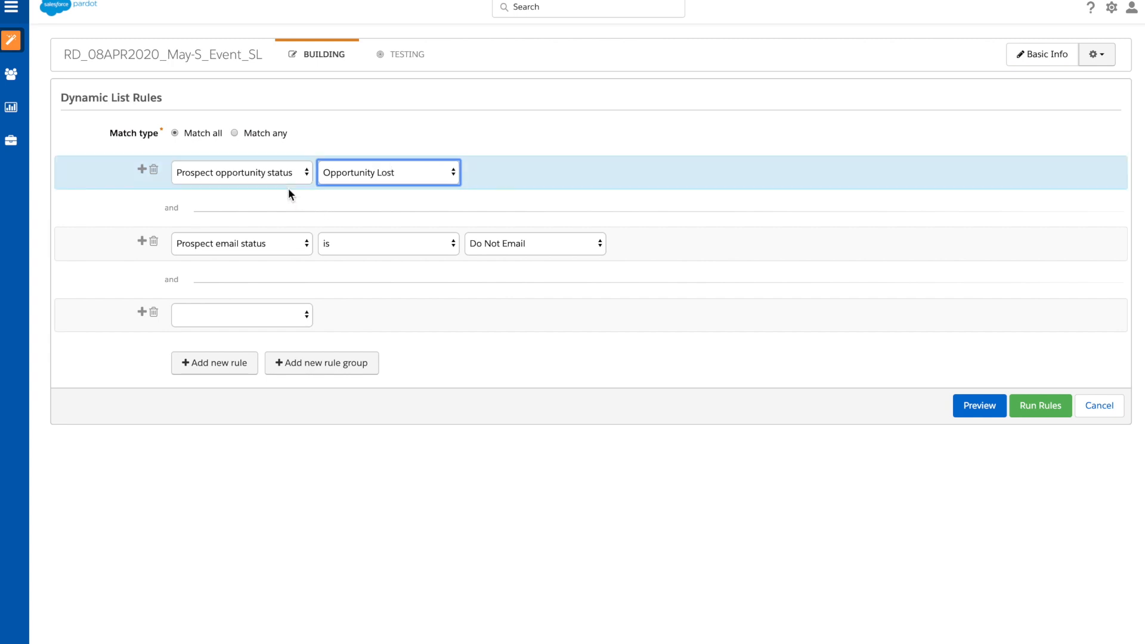
# Step: Change the first rule to Prospect profile "is" Default
pyautogui.click(301, 174)
pyautogui.click(303, 186)
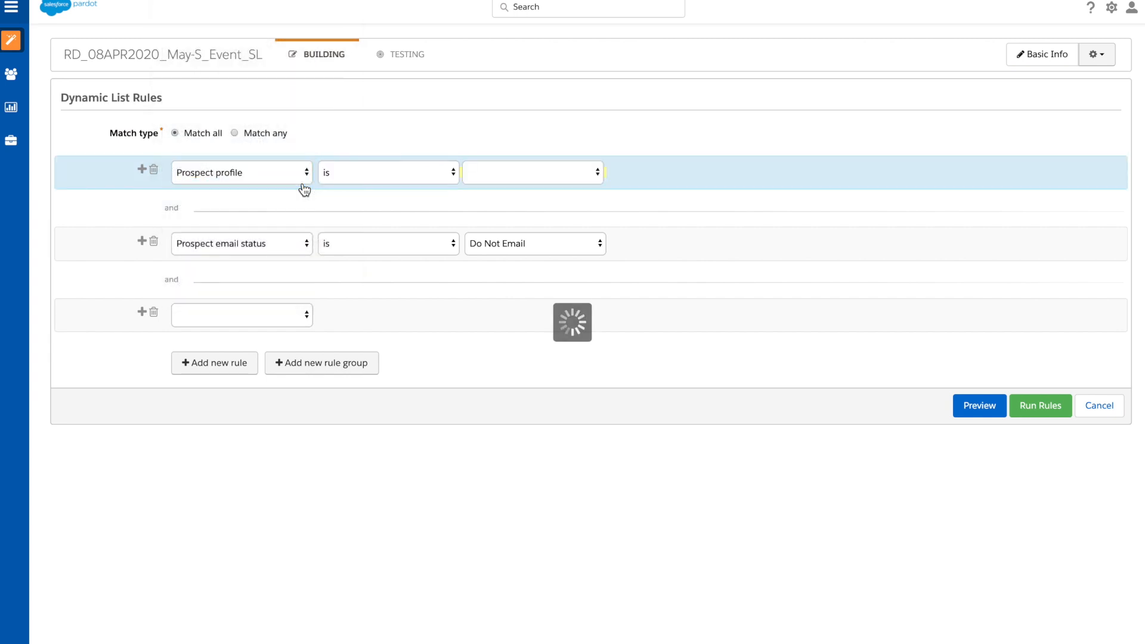
pyautogui.click(534, 175)
pyautogui.click(540, 185)
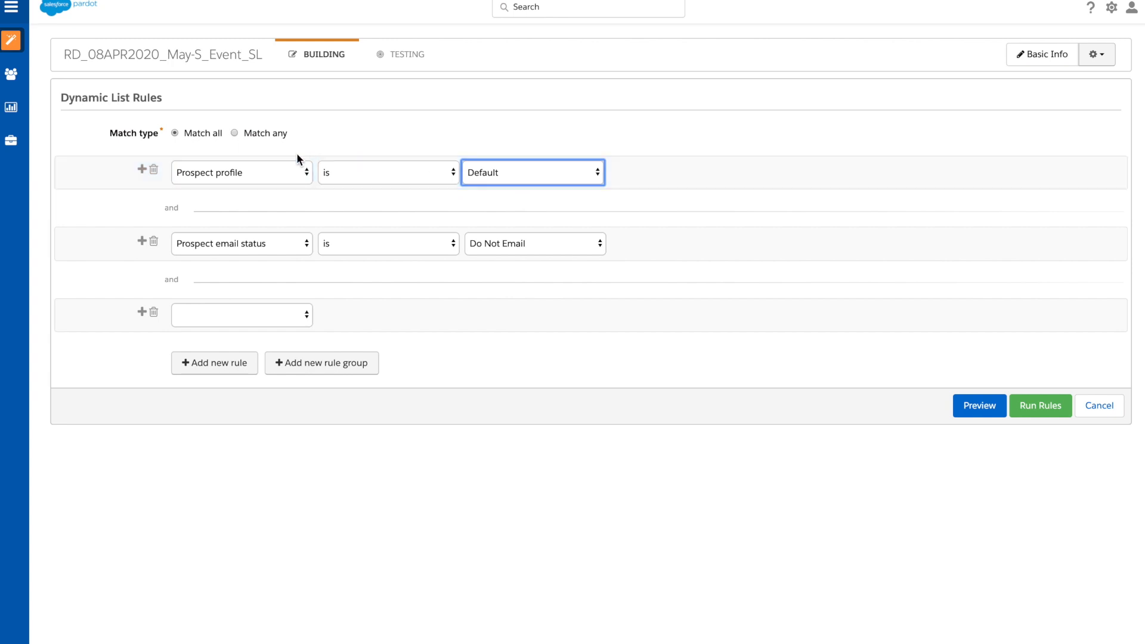
# Step: Change the first rule to Prospect public list opt-in status with the condition "is not opted out"
pyautogui.click(300, 177)
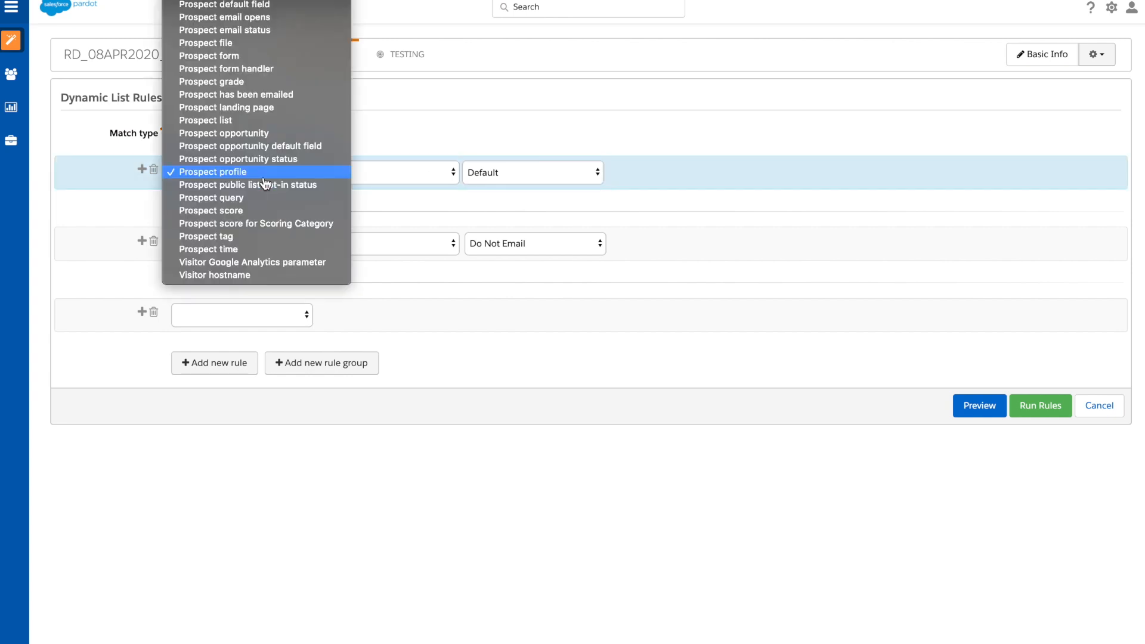
pyautogui.click(333, 185)
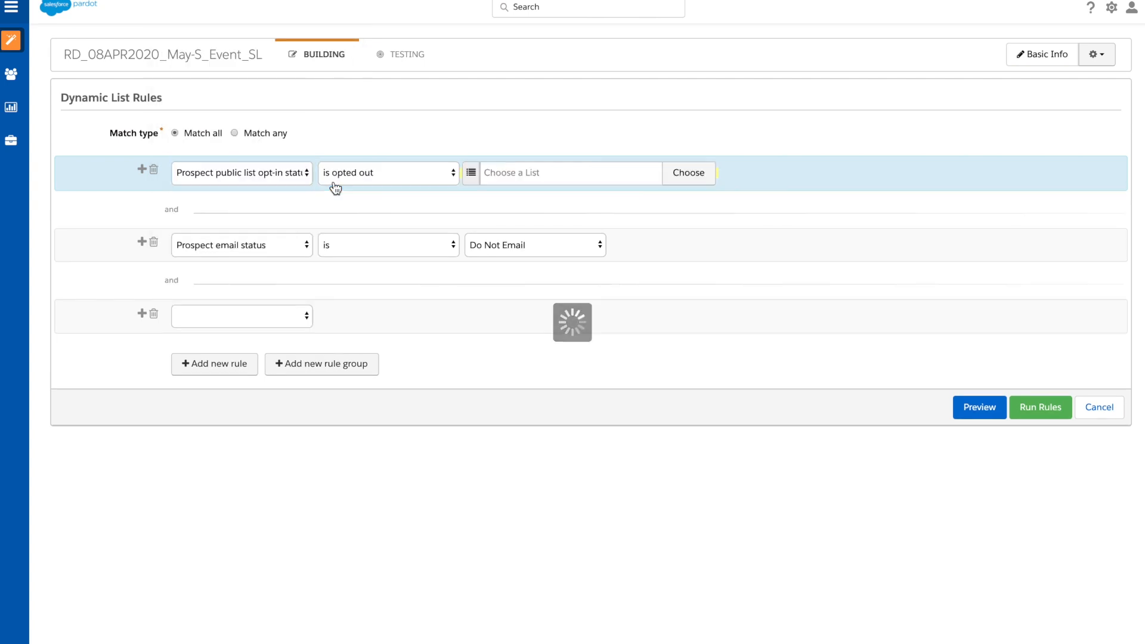
pyautogui.click(378, 181)
pyautogui.click(415, 186)
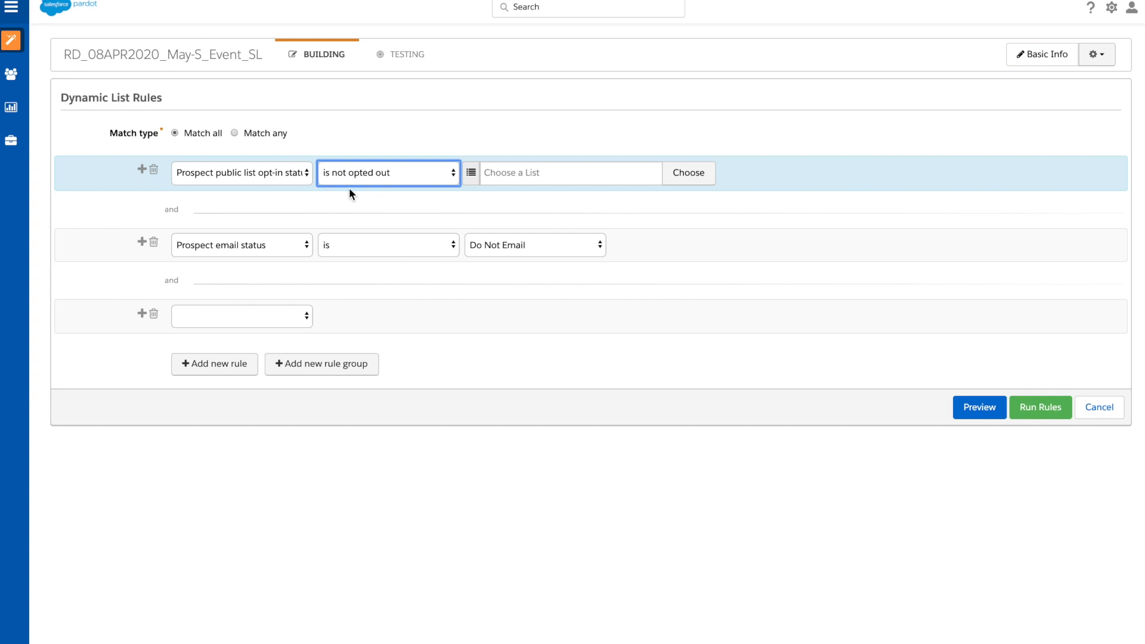
# Step: Change the first rule to Prospect query and check its search source options, keeping "from site search"
pyautogui.click(288, 185)
pyautogui.click(306, 188)
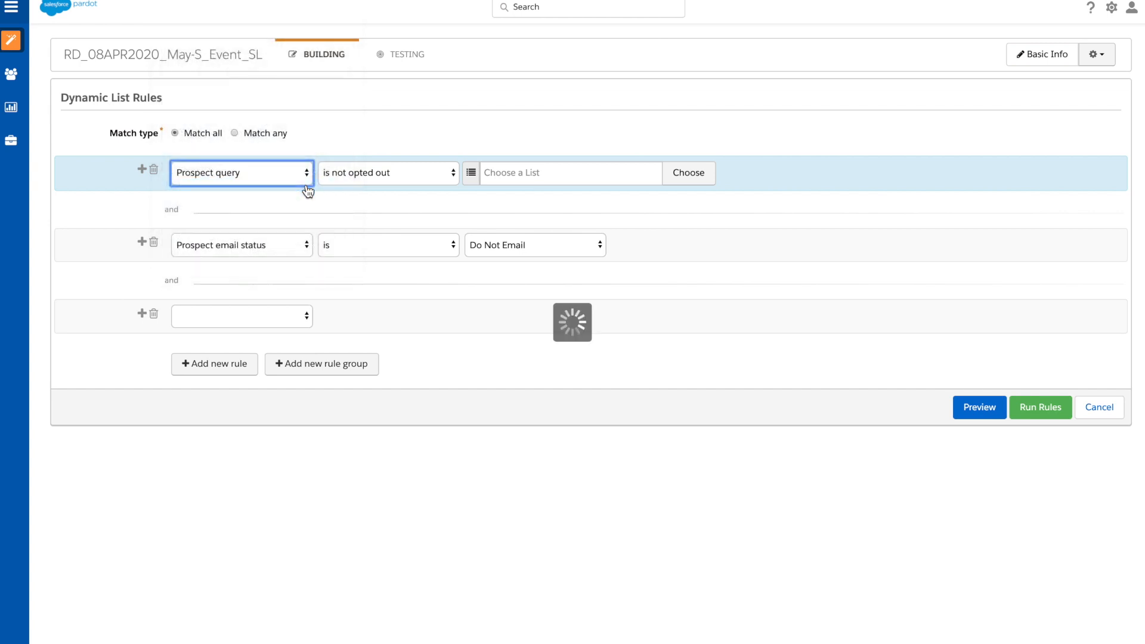
pyautogui.click(354, 180)
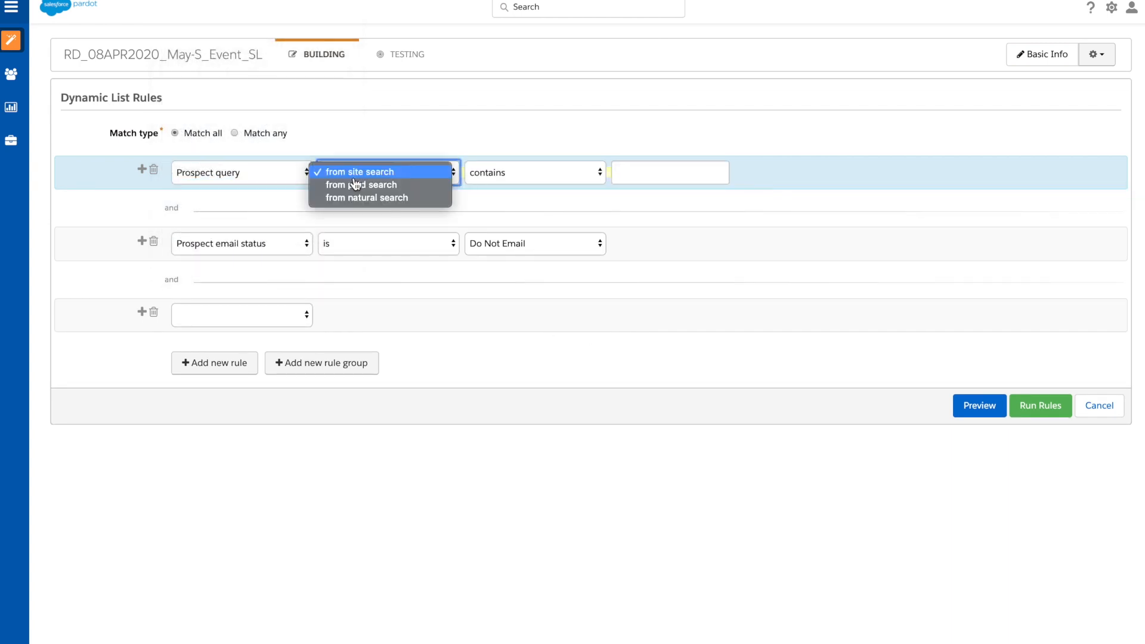
pyautogui.click(421, 150)
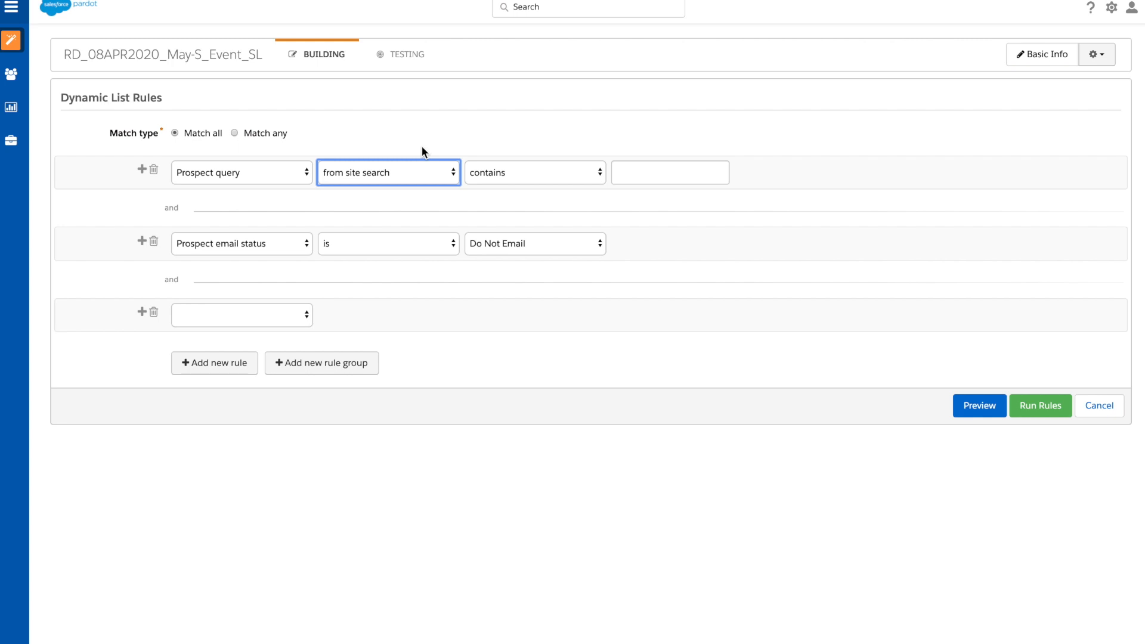
# Step: Change the first rule to Prospect score with the operator "is between"
pyautogui.click(273, 180)
pyautogui.click(275, 184)
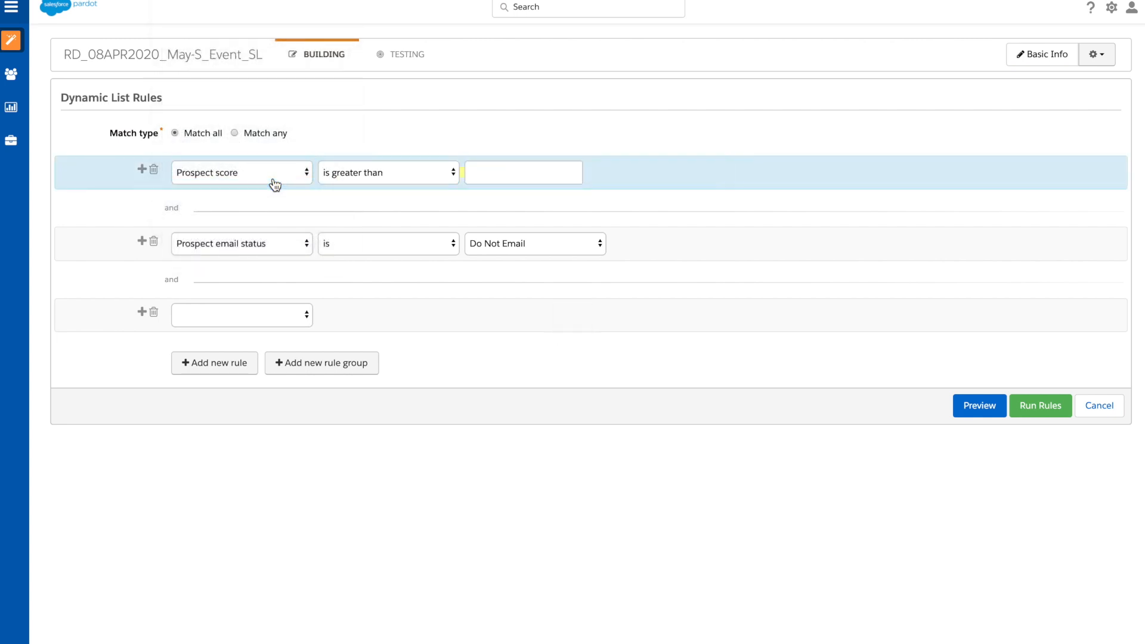
pyautogui.click(339, 177)
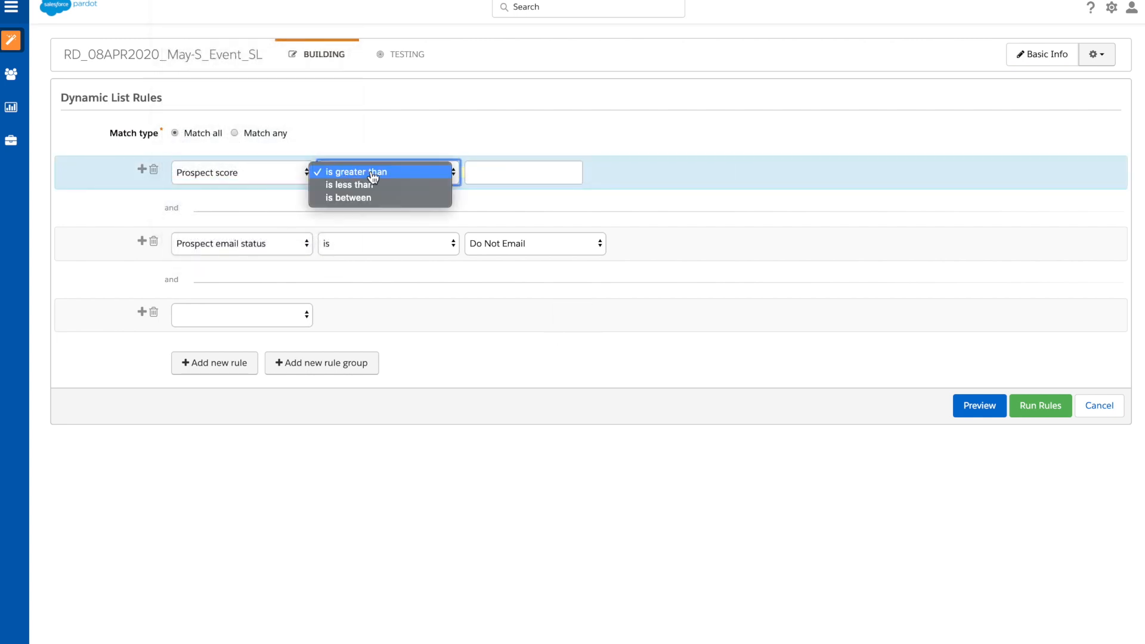
pyautogui.click(421, 198)
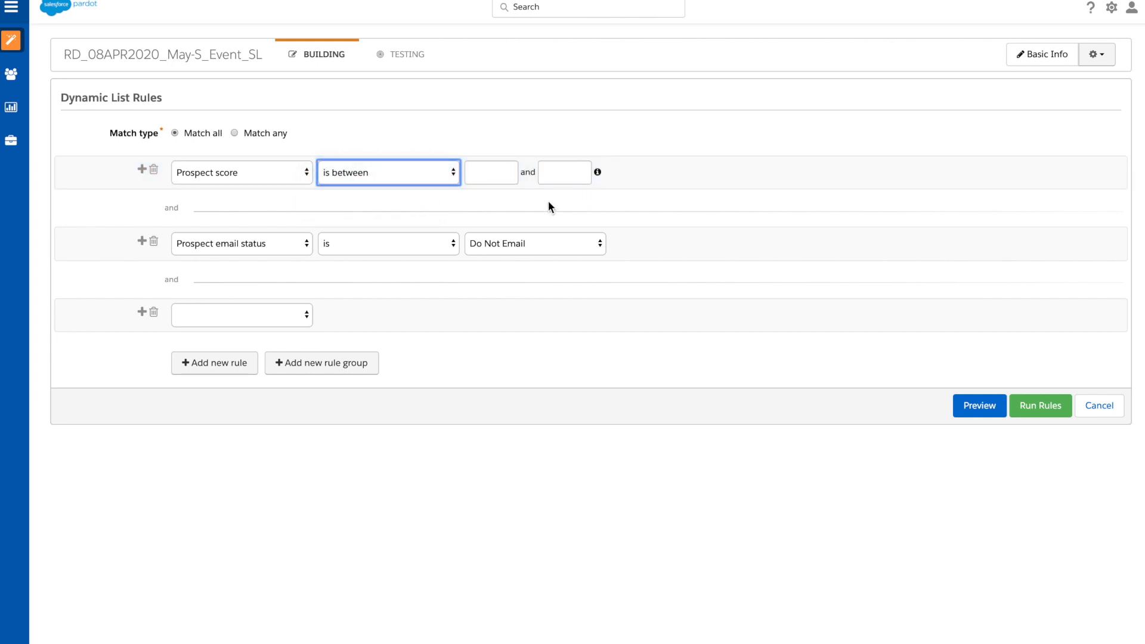
# Step: Try Prospect score for Scoring Category in the first rule and replace it with Prospect tag
pyautogui.click(295, 185)
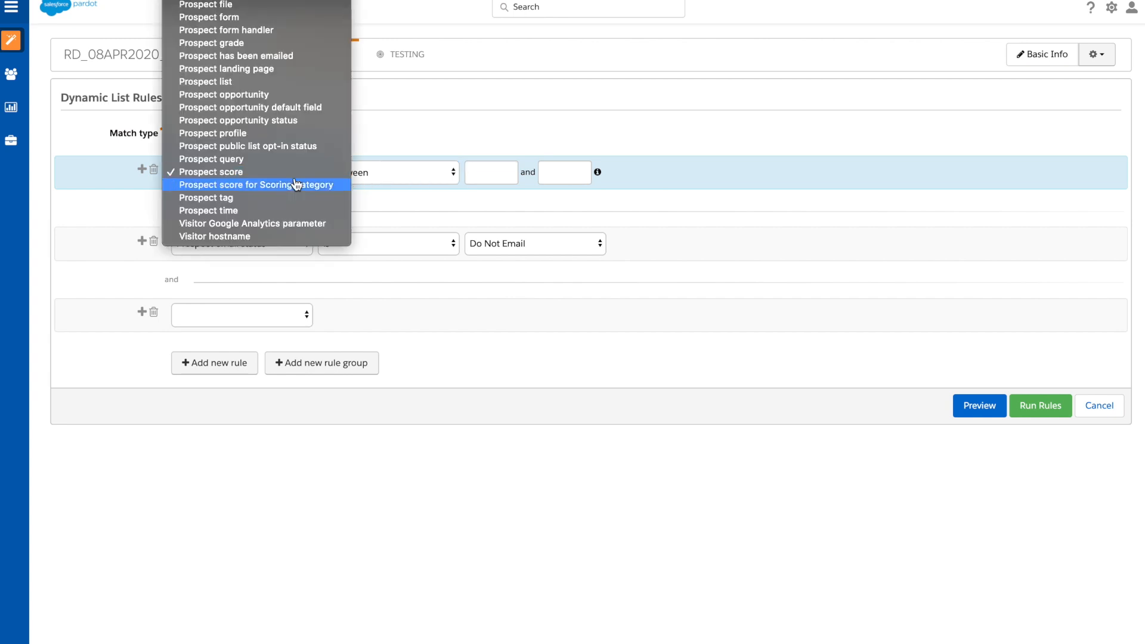
pyautogui.click(344, 185)
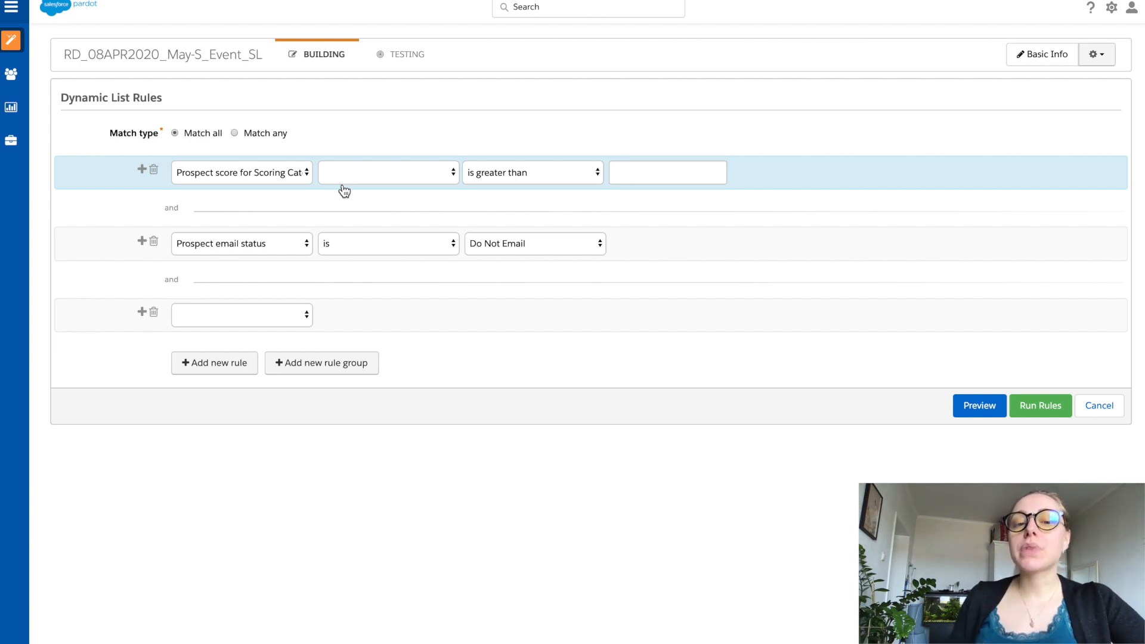
pyautogui.click(292, 183)
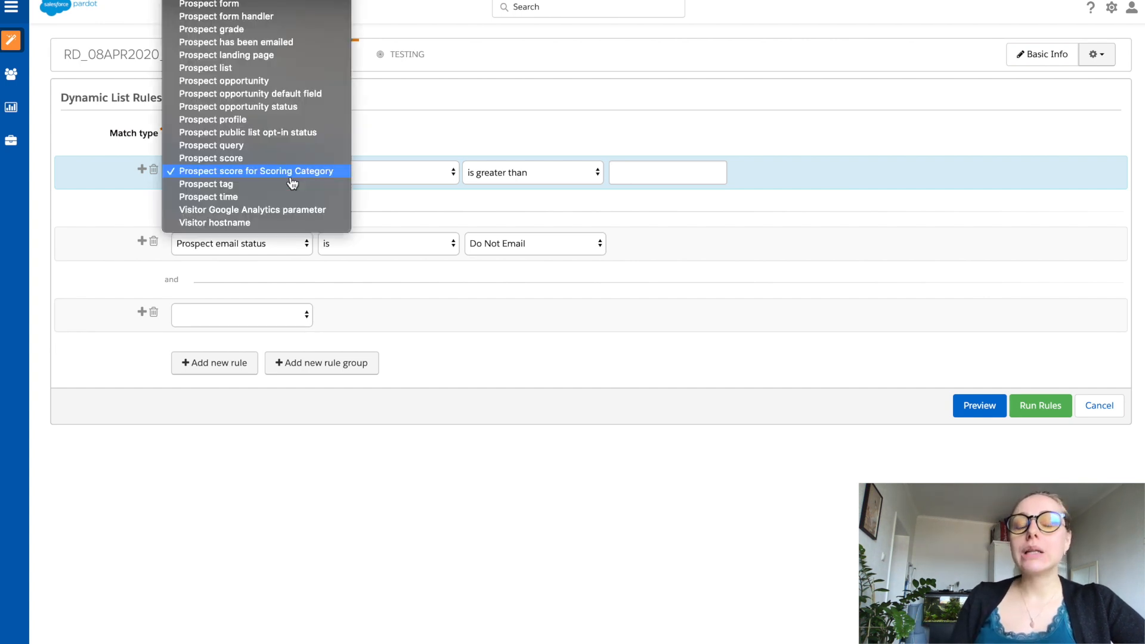
pyautogui.click(291, 184)
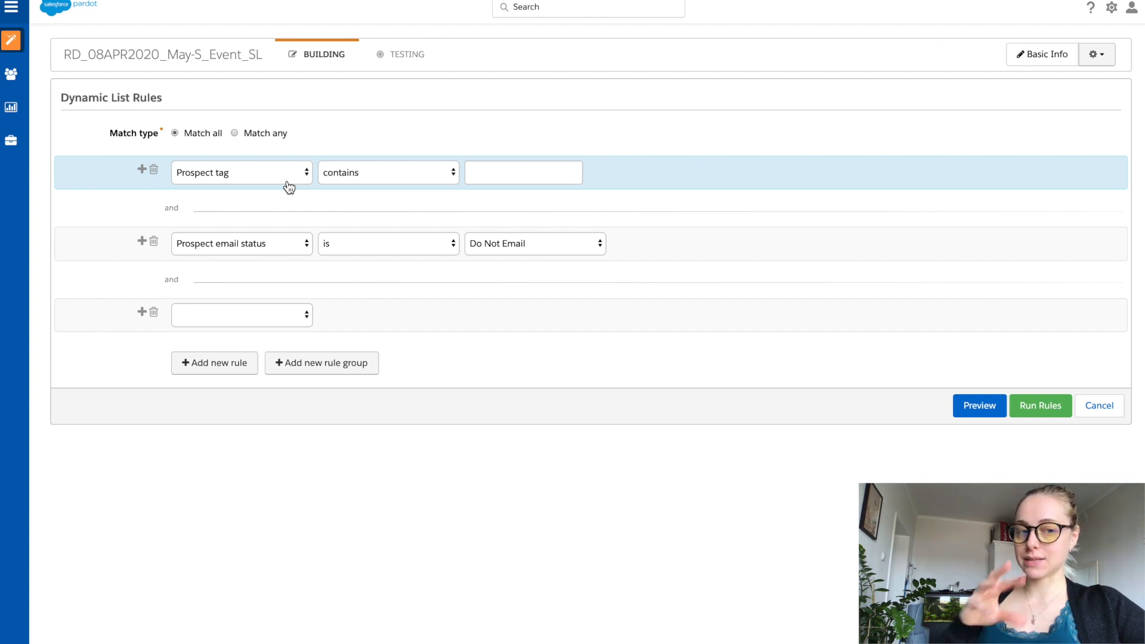
# Step: Try Visitor Google Analytics parameter and Visitor hostname as the first rule's criterion
pyautogui.click(287, 180)
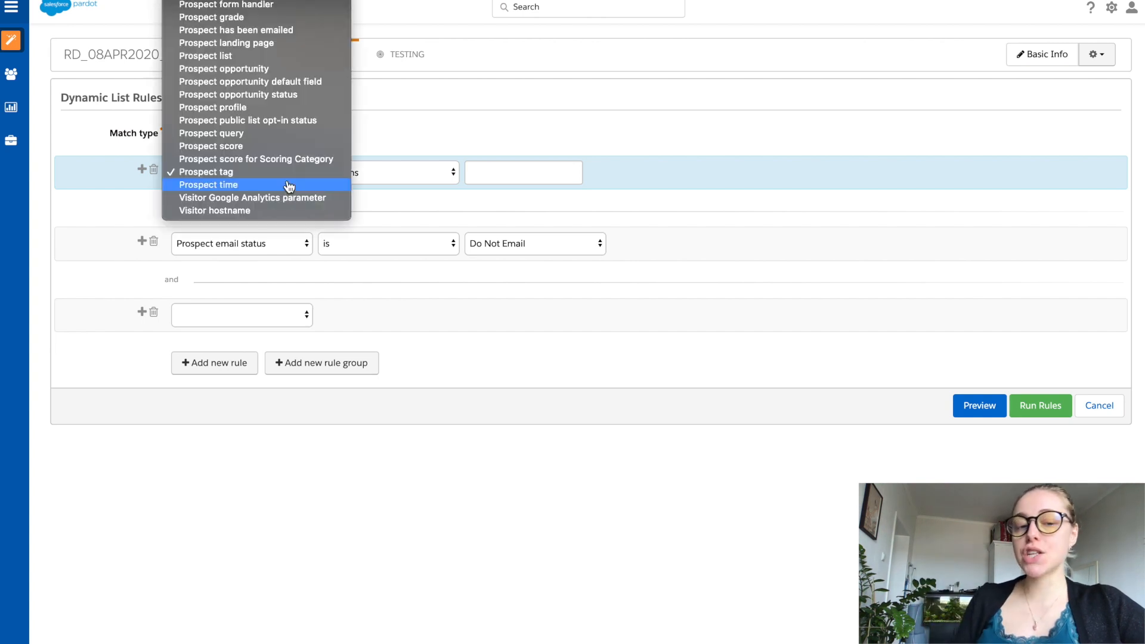
pyautogui.click(344, 202)
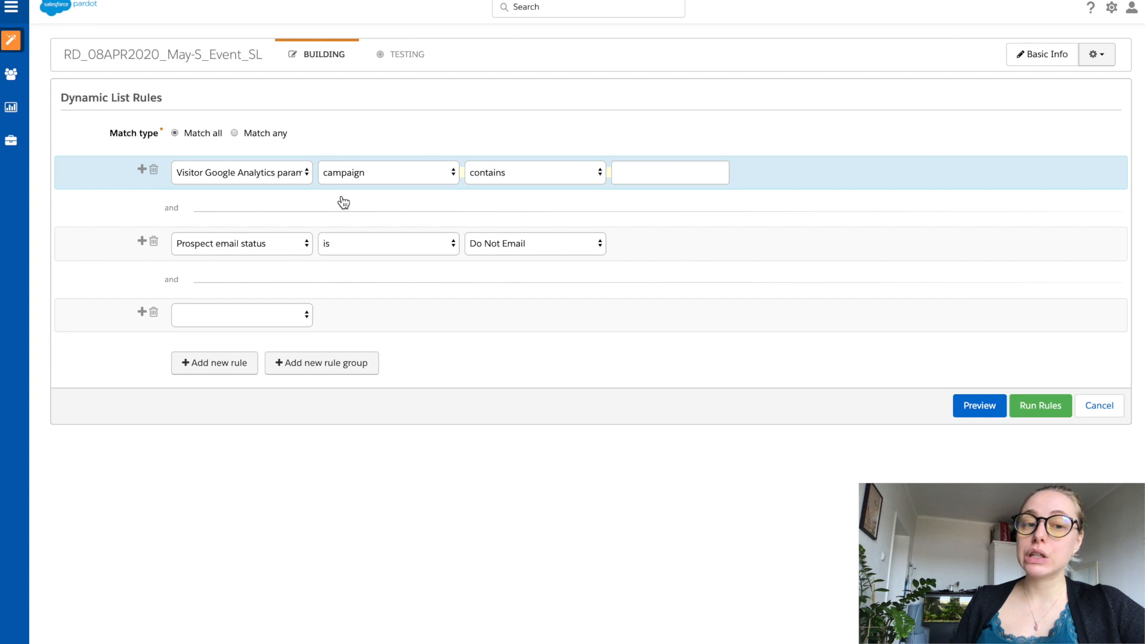
pyautogui.click(289, 178)
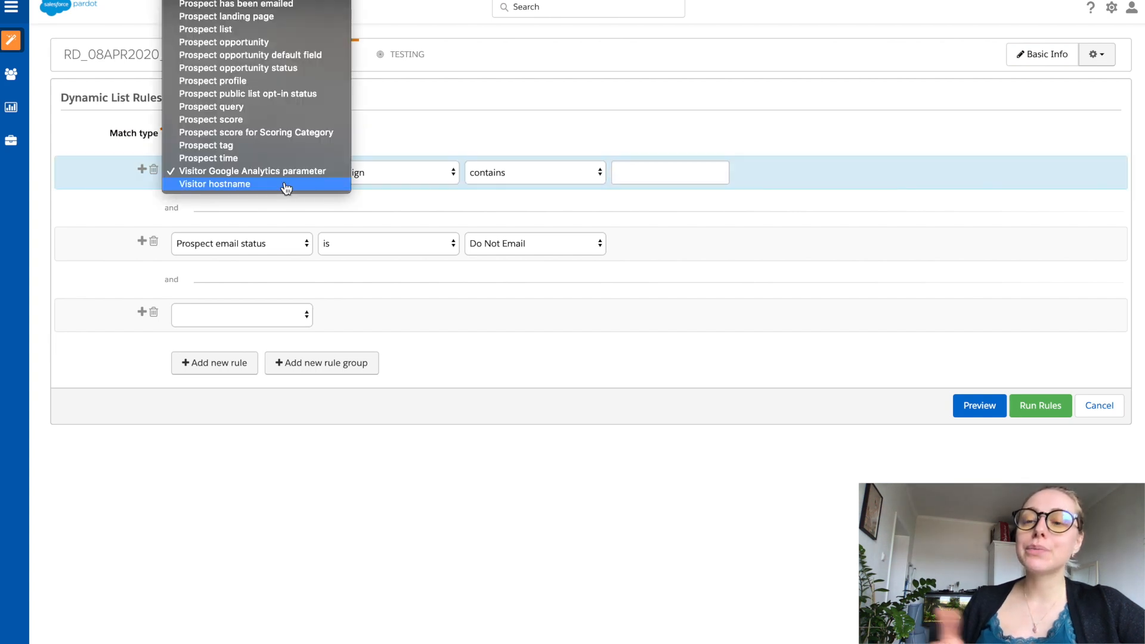
pyautogui.click(286, 186)
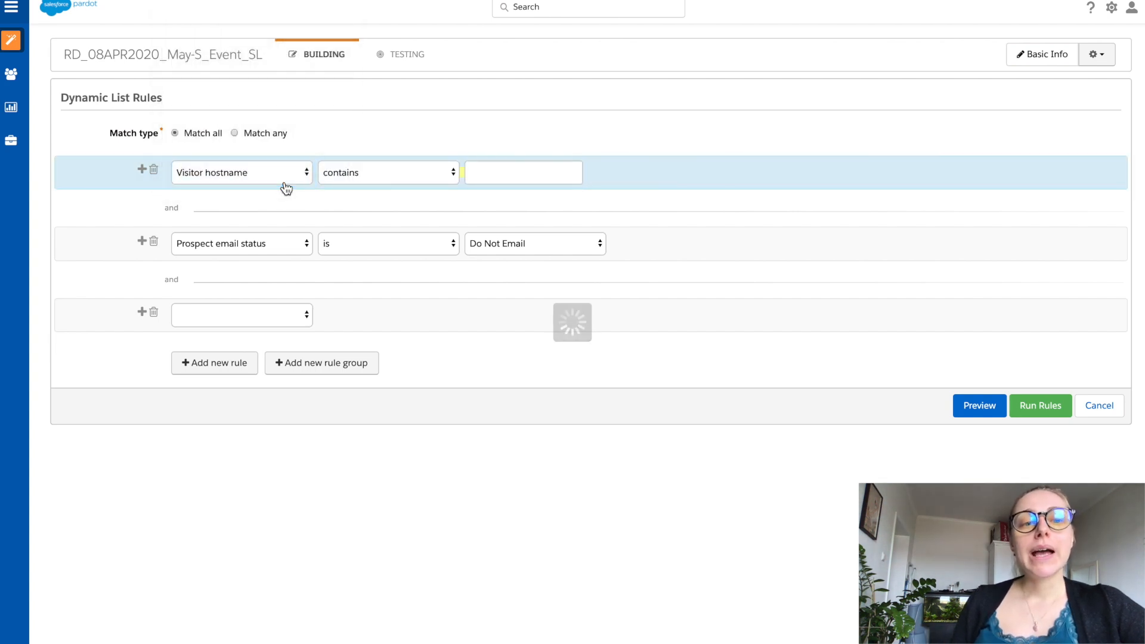
pyautogui.click(353, 180)
pyautogui.click(514, 182)
pyautogui.click(513, 175)
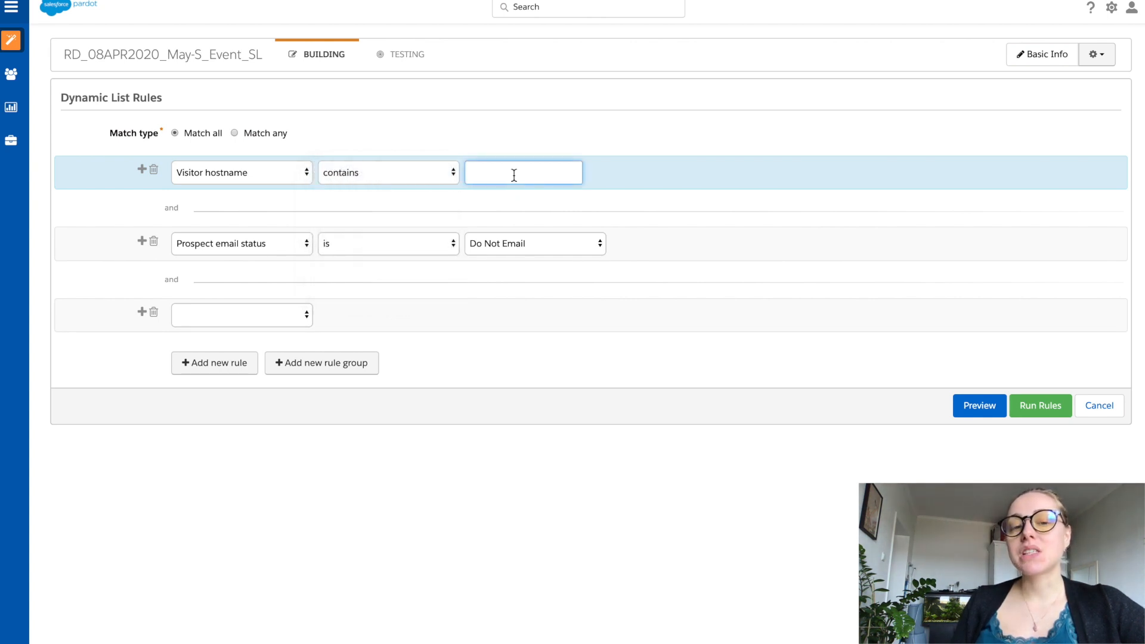
# Step: Change the first rule to Prospect default field and choose Country as the field
pyautogui.click(303, 174)
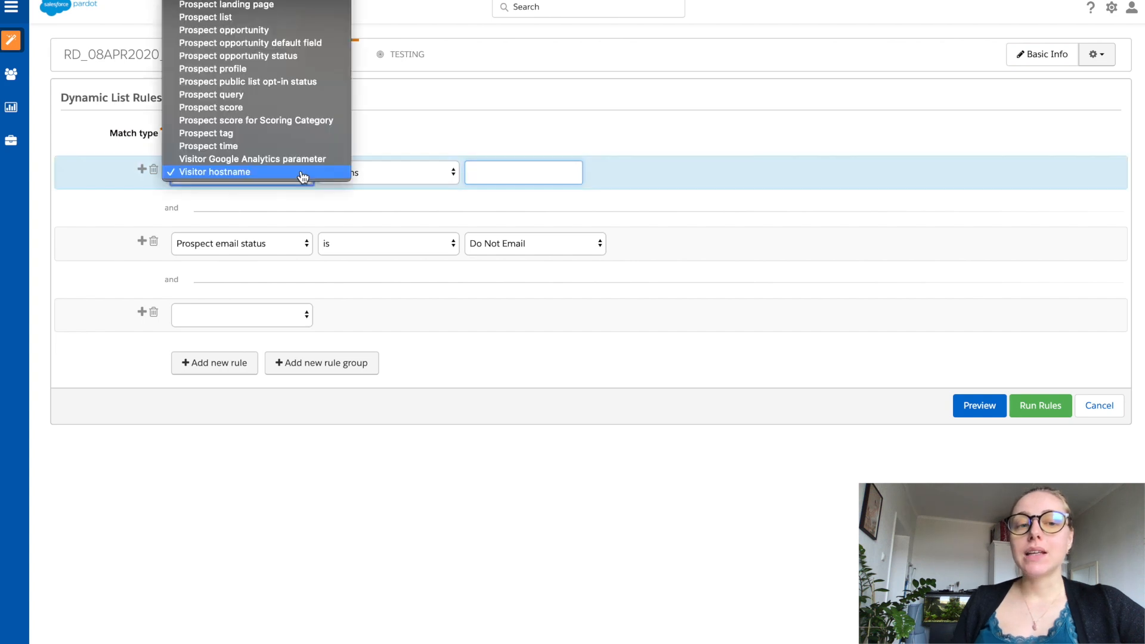
pyautogui.scroll(5, 303, 176)
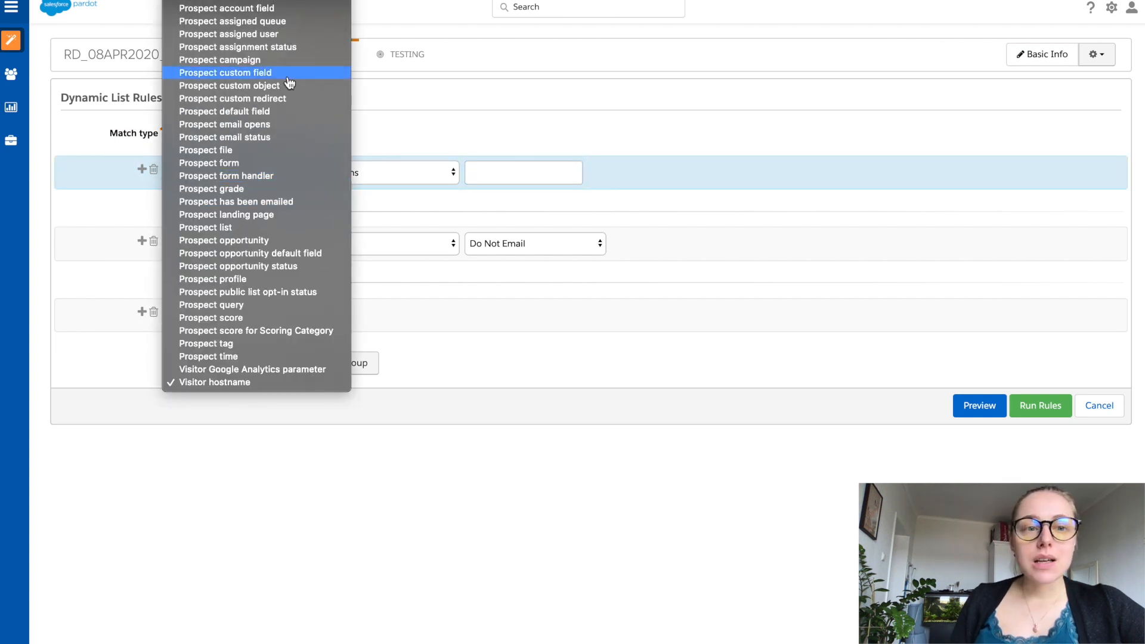
pyautogui.click(273, 113)
pyautogui.click(384, 173)
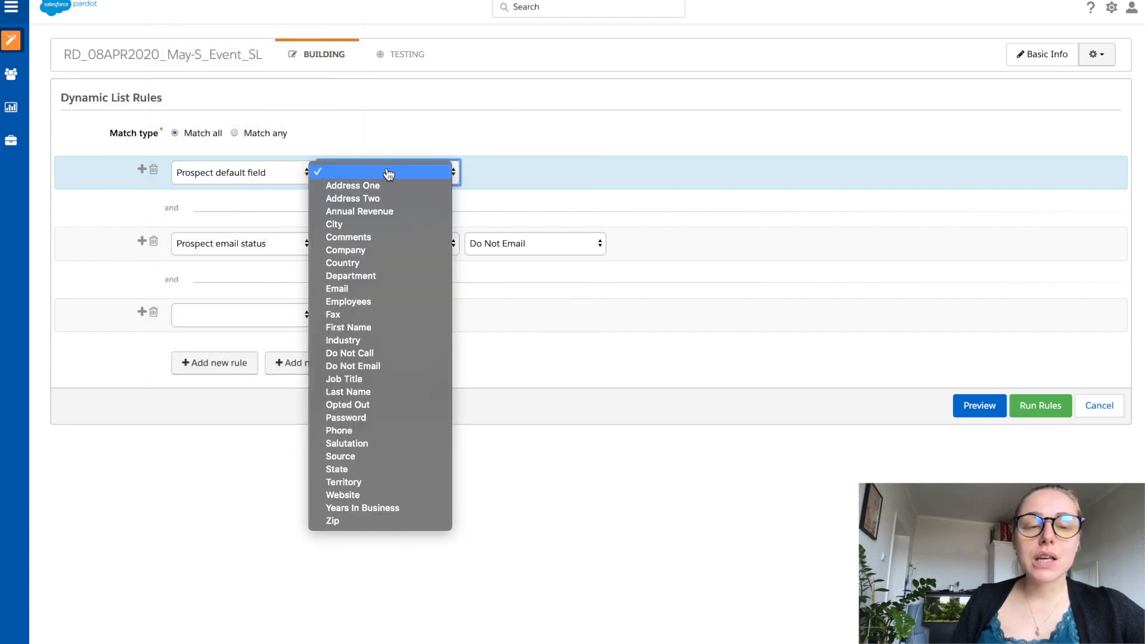
pyautogui.click(381, 263)
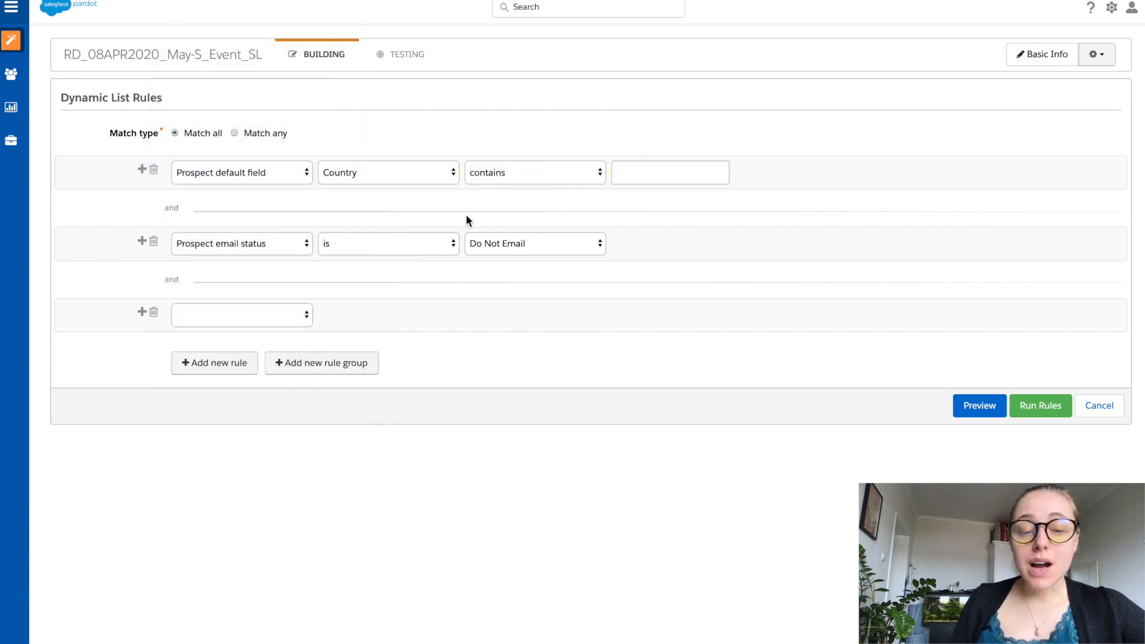
# Step: Delete the second and third rules and set the first rule's Country value to UK
pyautogui.click(153, 241)
pyautogui.click(153, 242)
pyautogui.click(647, 179)
pyautogui.write('UK')
# Step: Set the match type to Match any and add a rule for Prospect default field Country containing United Kingdom
pyautogui.click(271, 133)
pyautogui.click(235, 223)
pyautogui.click(230, 240)
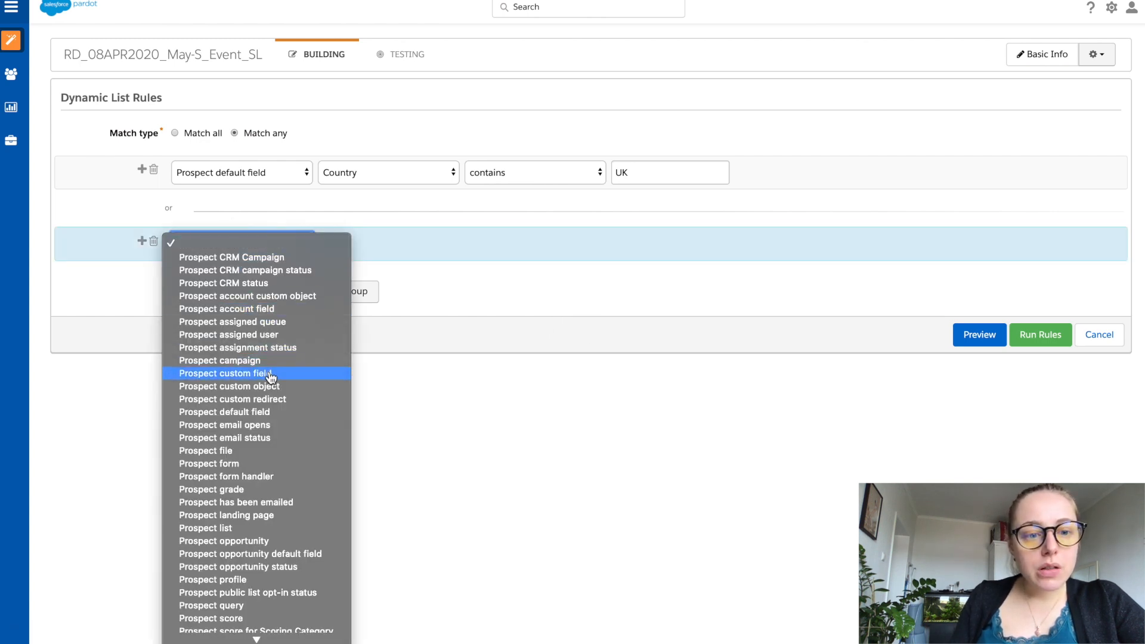
pyautogui.click(262, 412)
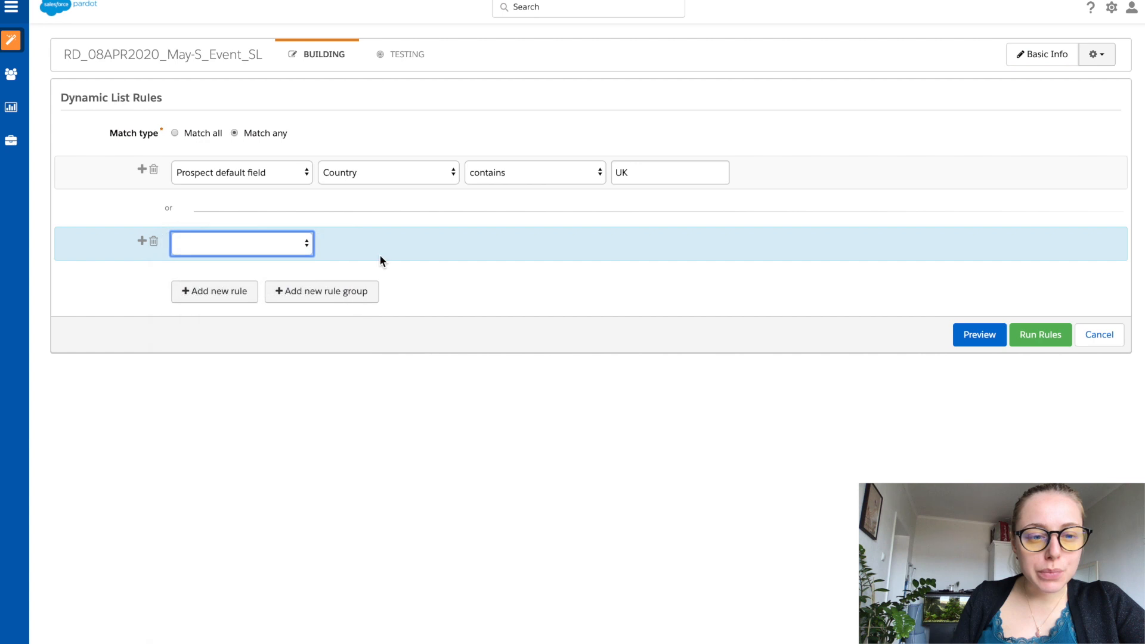
pyautogui.click(382, 256)
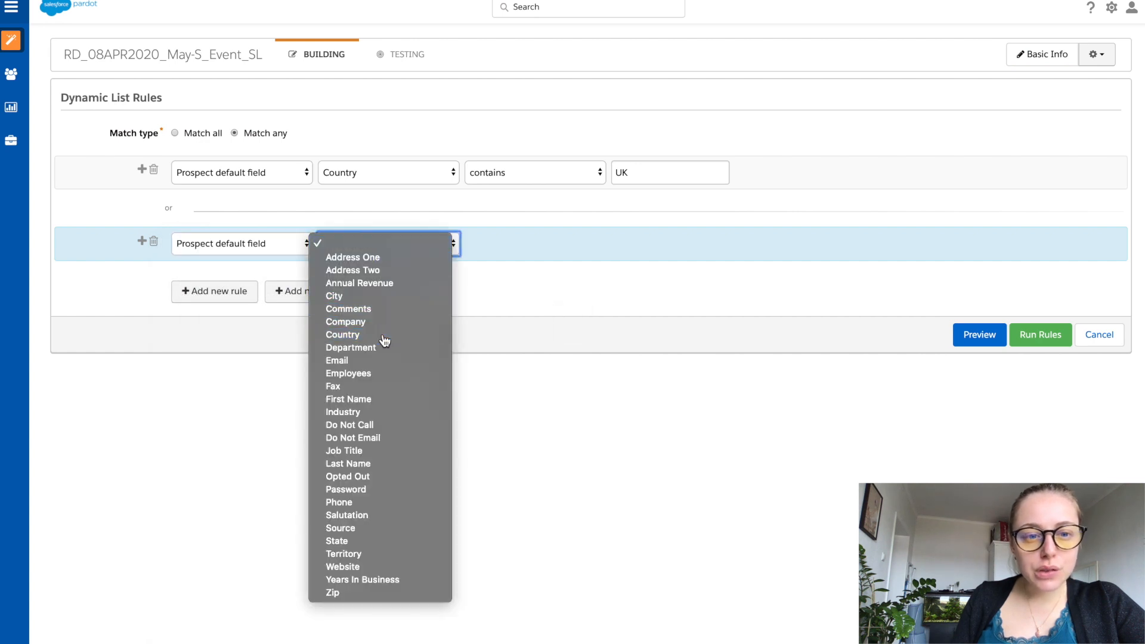
pyautogui.click(384, 335)
pyautogui.click(640, 245)
pyautogui.write('U')
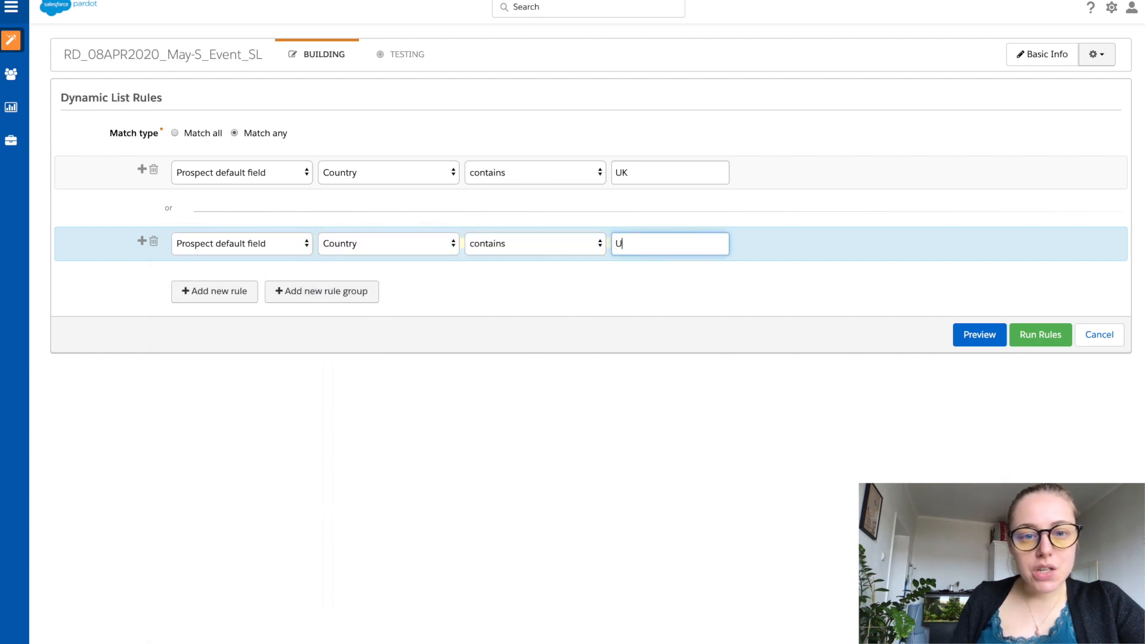
pyautogui.write('nited King')
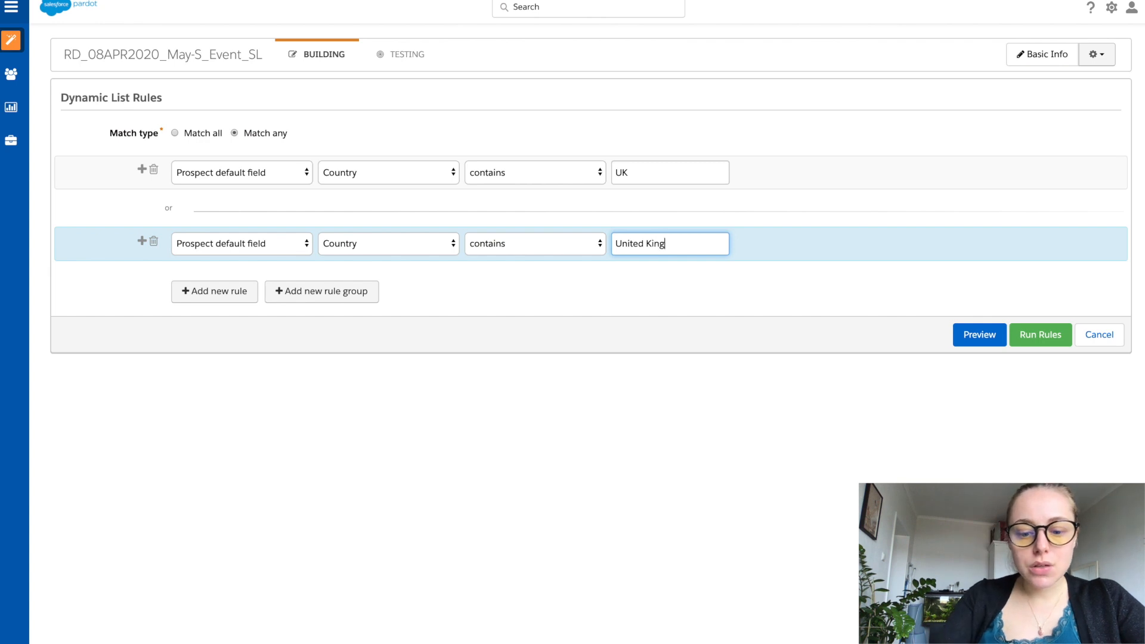
pyautogui.write('dom')
# Step: Add a third rule for Prospect default field Country containing GB
pyautogui.click(214, 290)
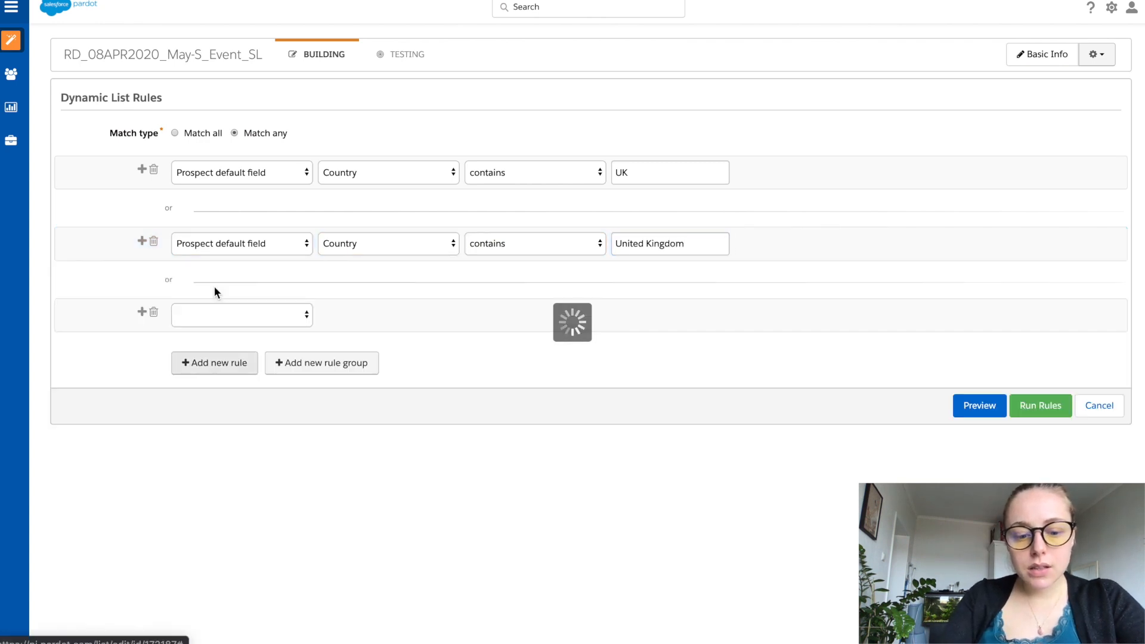
pyautogui.click(226, 317)
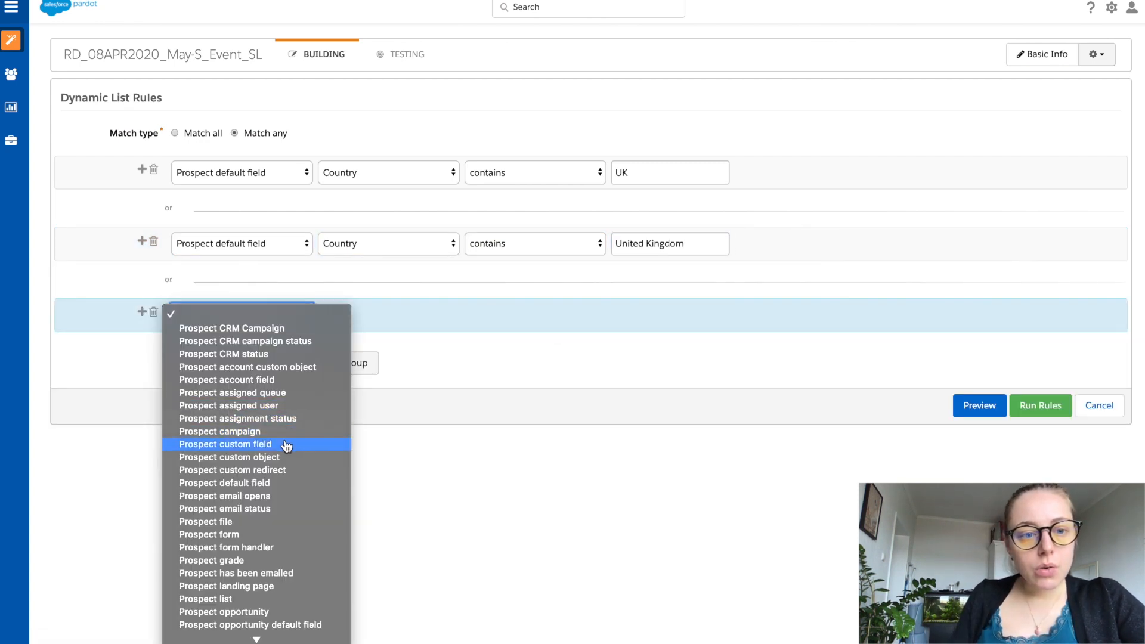
pyautogui.click(250, 483)
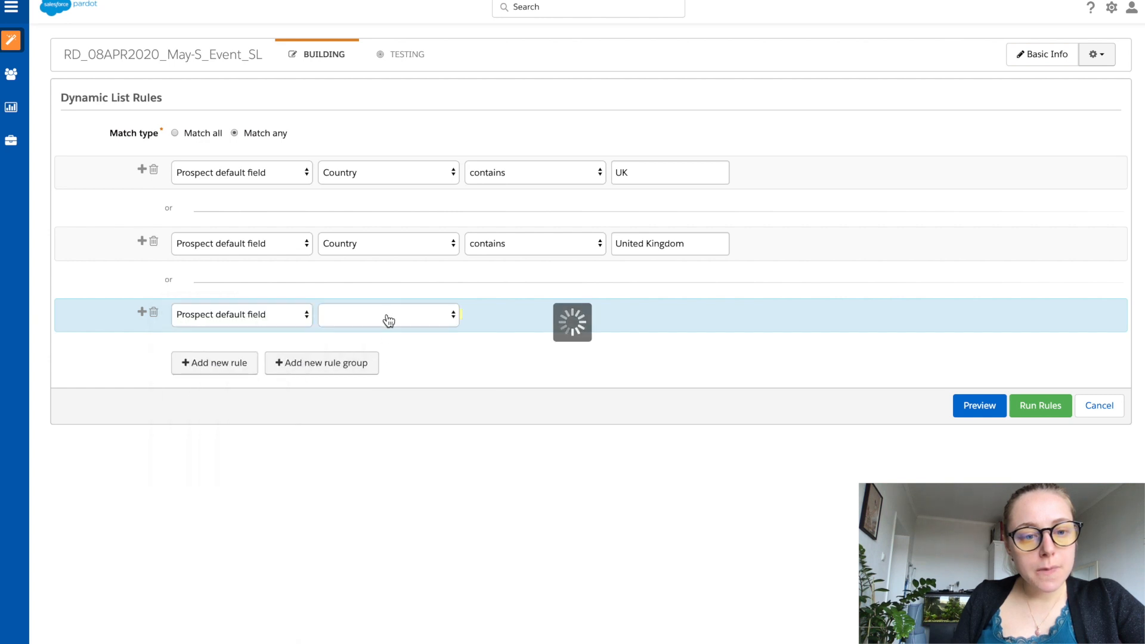
pyautogui.click(388, 322)
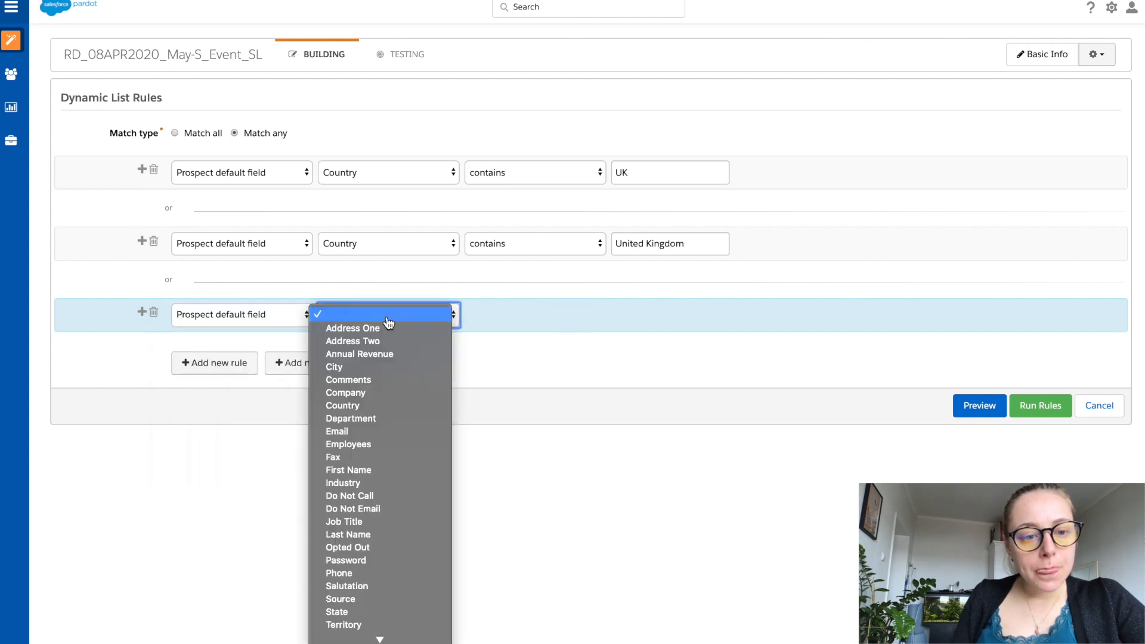
pyautogui.click(393, 405)
pyautogui.click(665, 320)
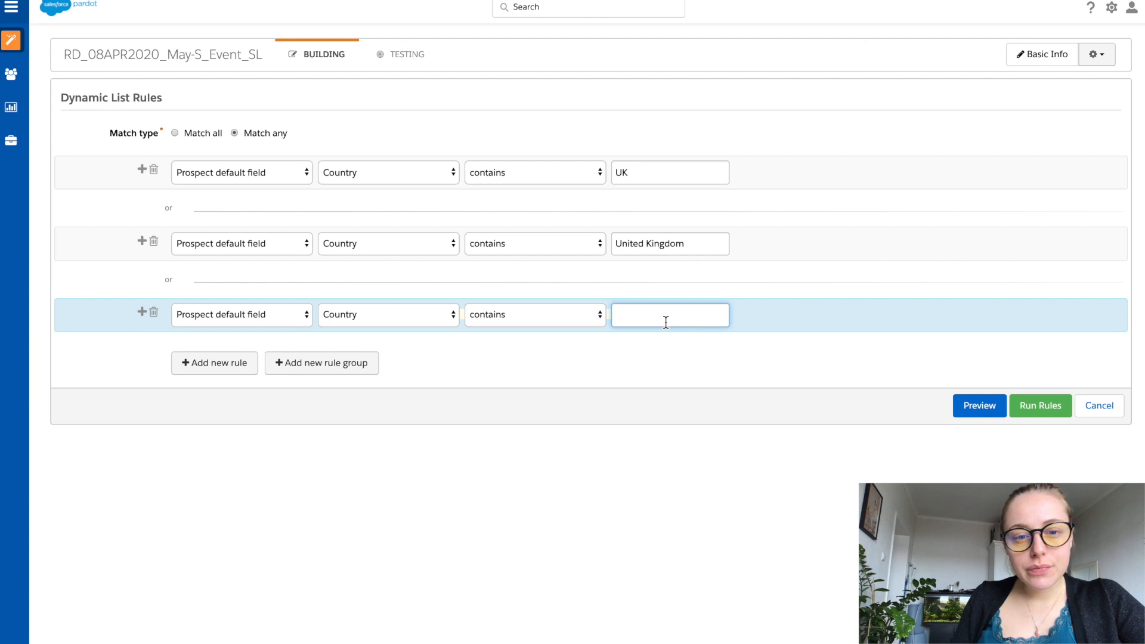
pyautogui.write('GB')
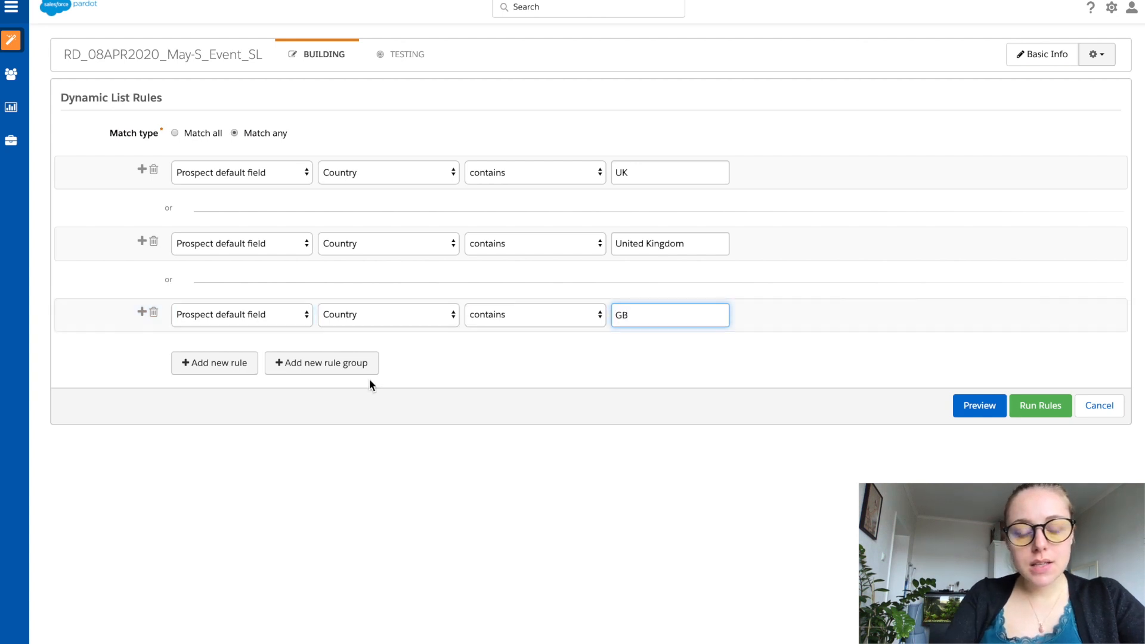
# Step: Add a fourth rule for Prospect default field Country containing Great Britain
pyautogui.click(190, 364)
pyautogui.click(197, 382)
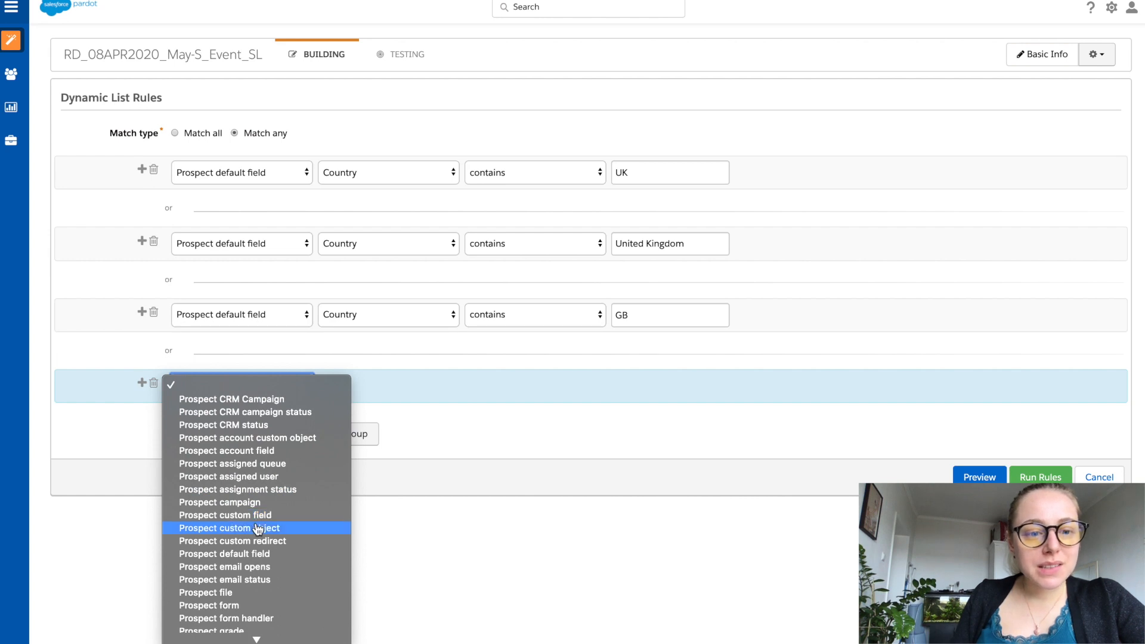
pyautogui.click(261, 553)
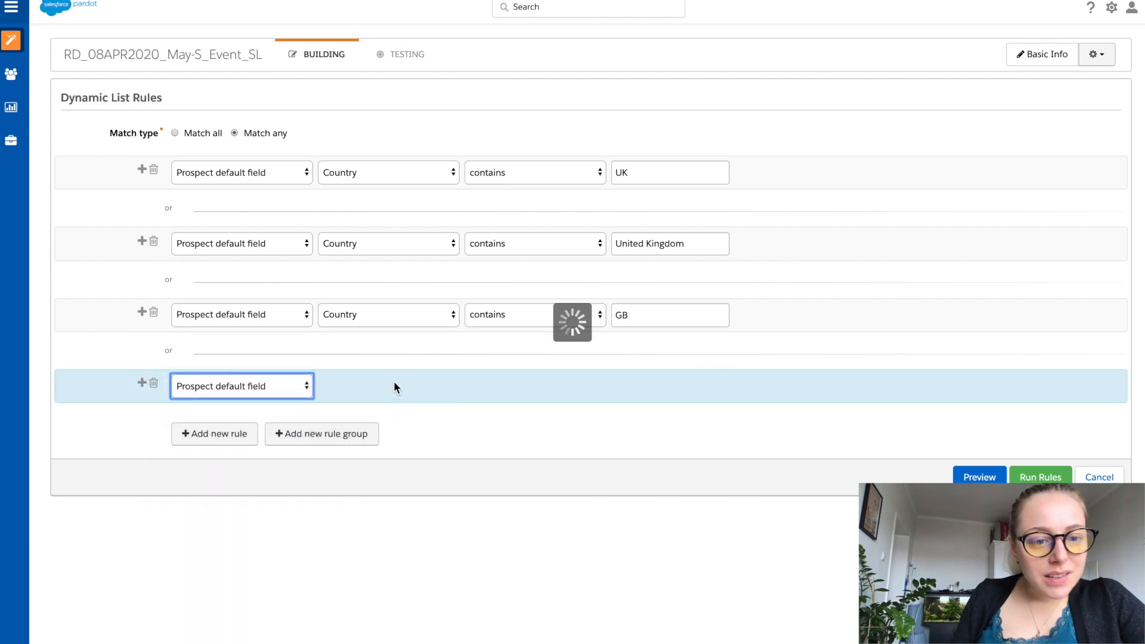
pyautogui.click(393, 385)
pyautogui.click(379, 476)
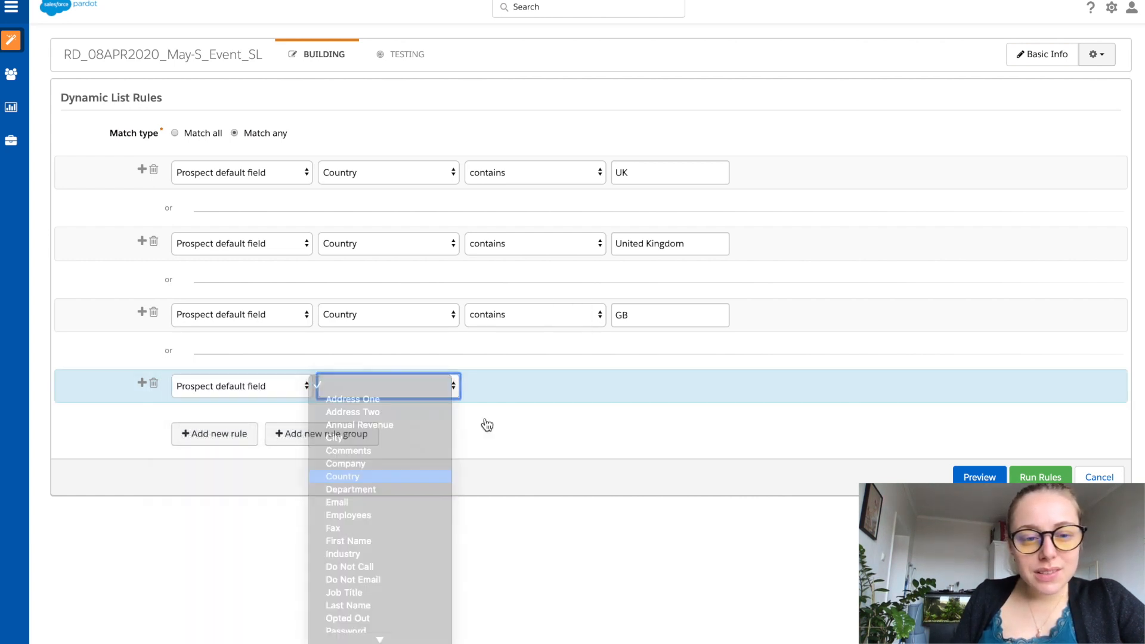
pyautogui.click(634, 380)
pyautogui.write('Grea')
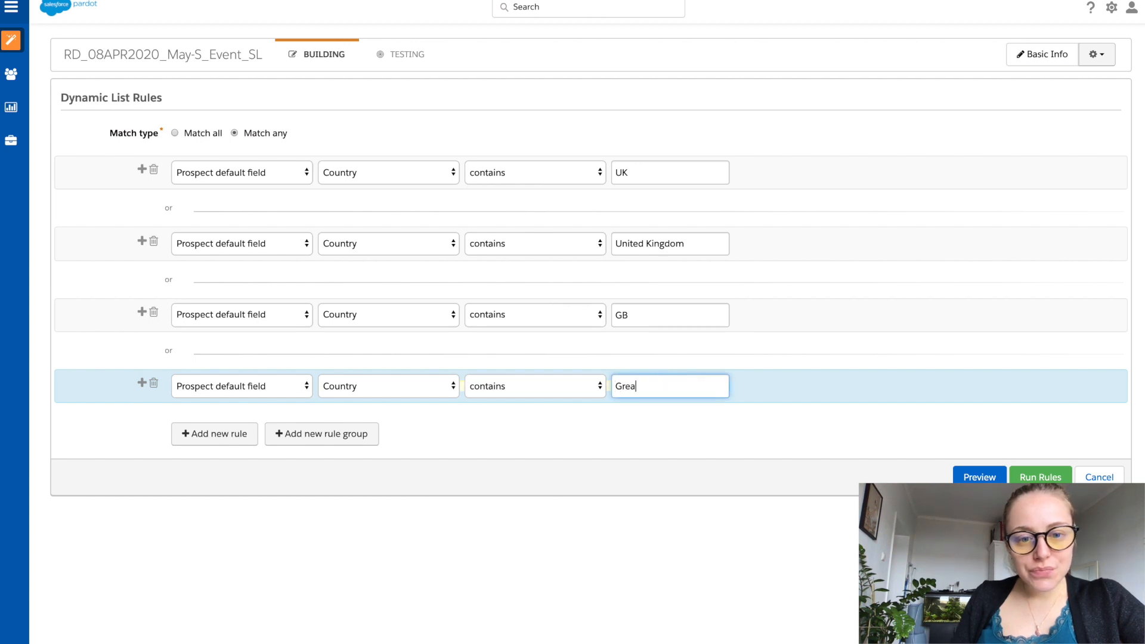
pyautogui.write('t Britain')
pyautogui.click(724, 438)
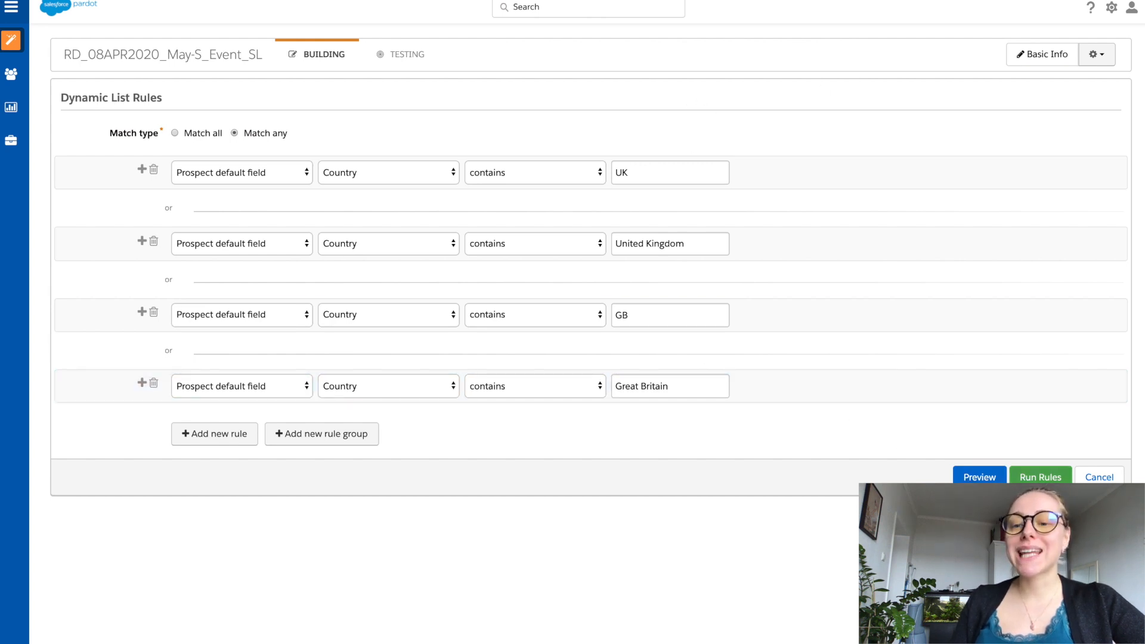
# Step: Run the four country rules and confirm running the dynamic list
pyautogui.click(1041, 477)
pyautogui.click(720, 70)
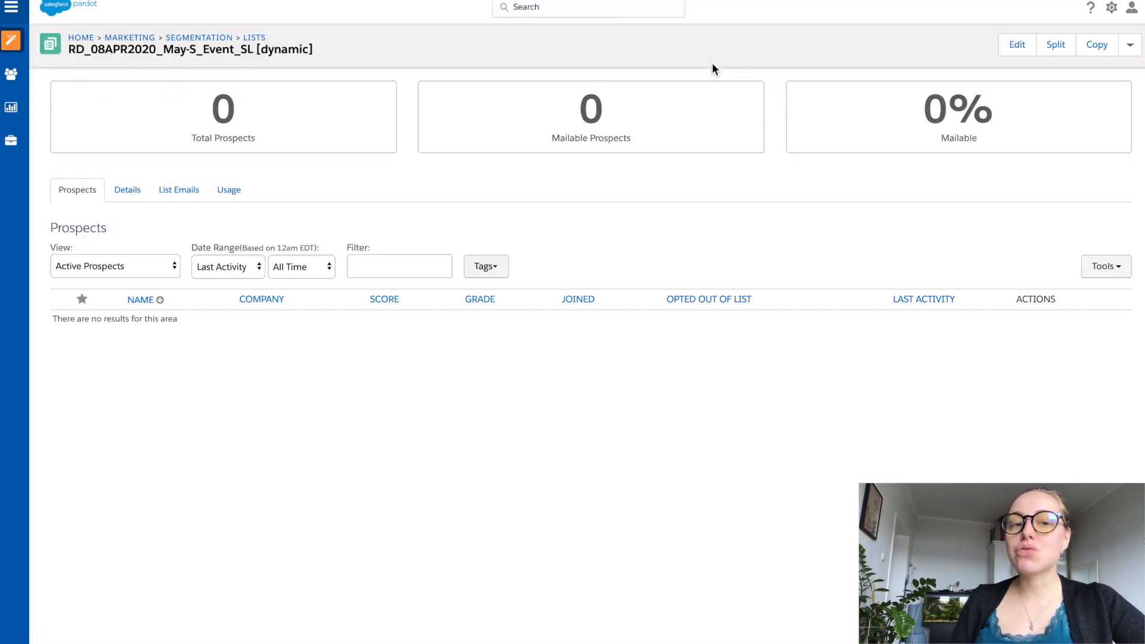
# Step: Reopen the list for editing and run its rules again from the testing view
pyautogui.click(1021, 45)
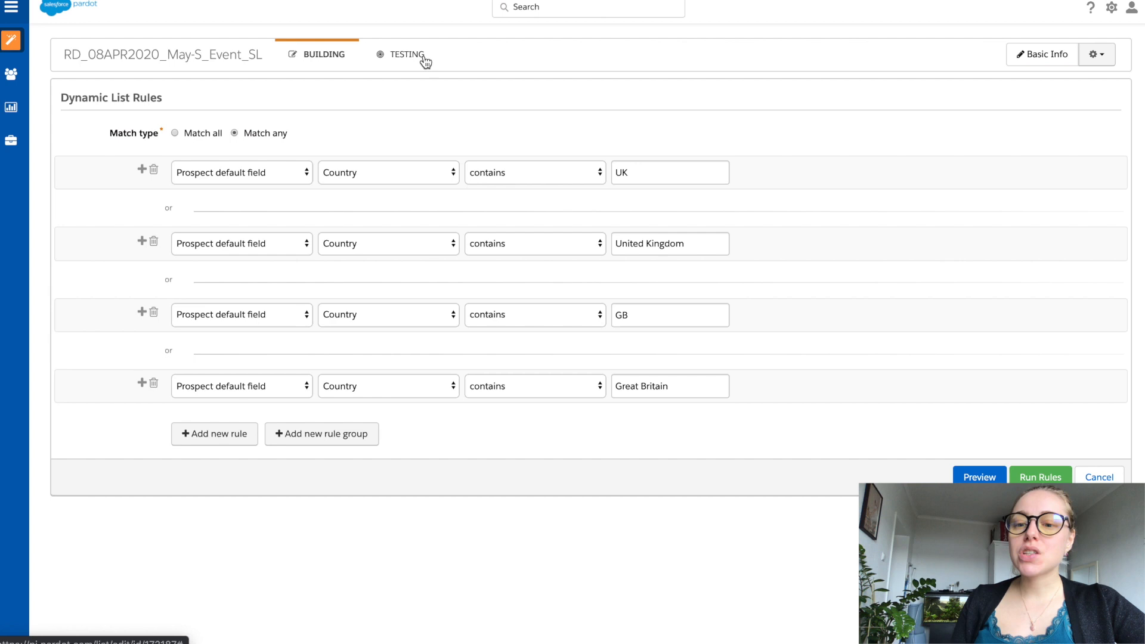
pyautogui.click(400, 62)
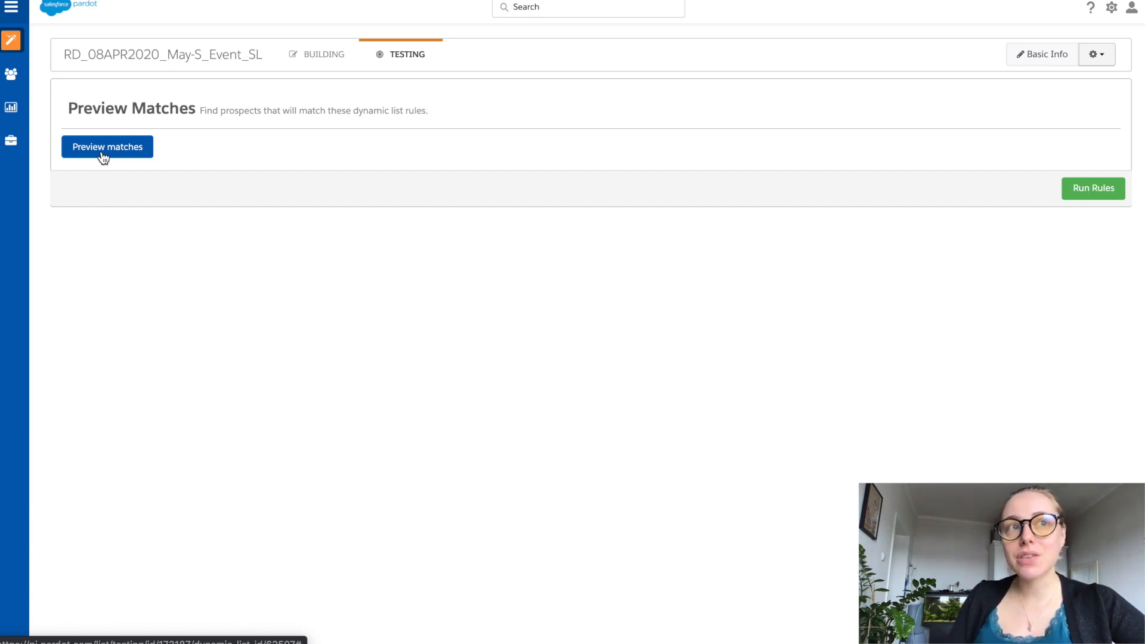
pyautogui.click(1114, 192)
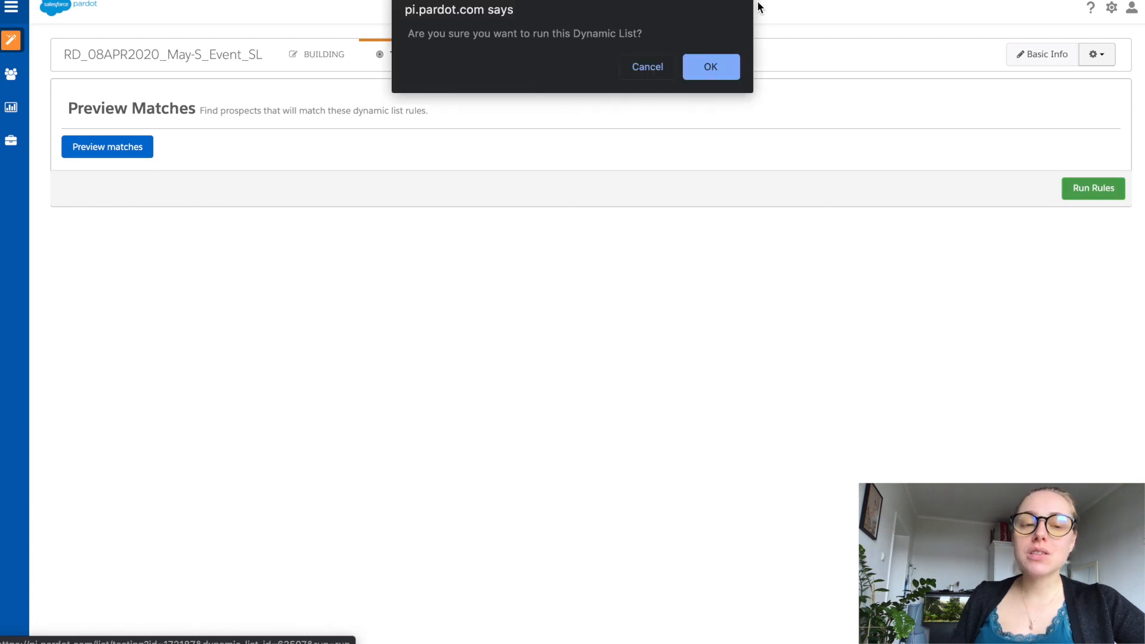
pyautogui.click(704, 67)
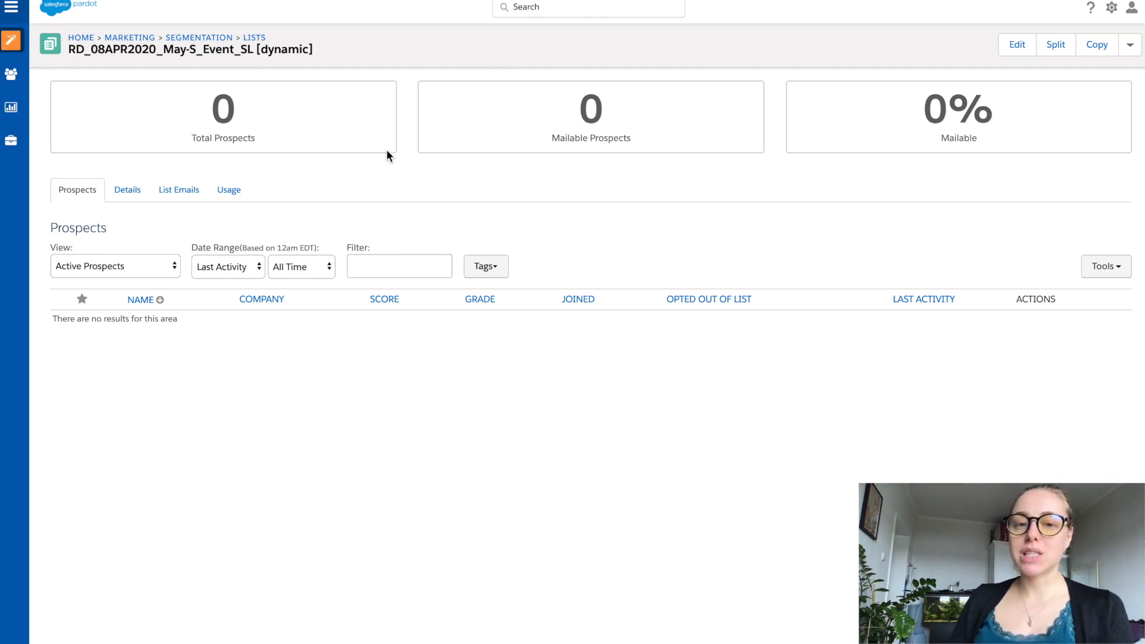
# Step: Review the list's details, its list emails with the campaign filter options, and its usage
pyautogui.click(127, 189)
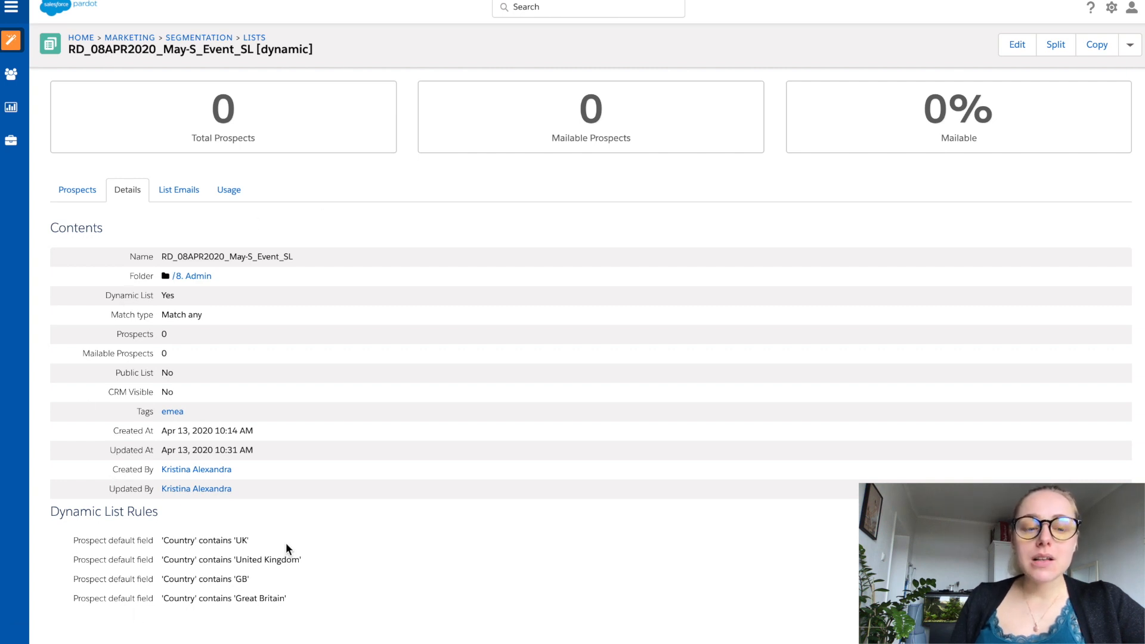
pyautogui.click(192, 189)
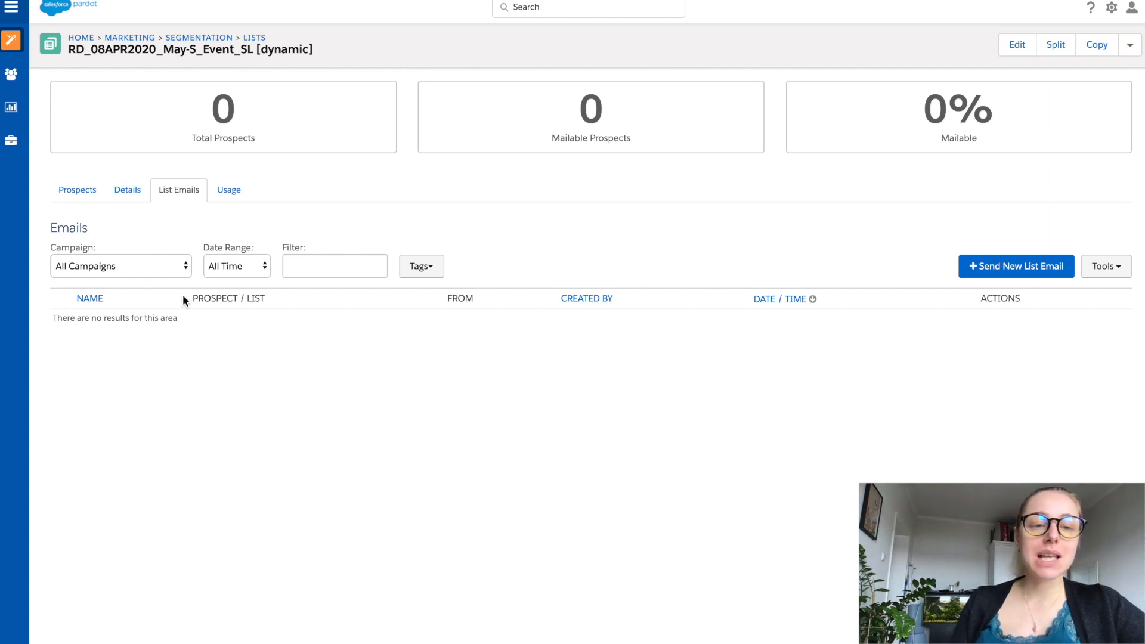
pyautogui.click(183, 267)
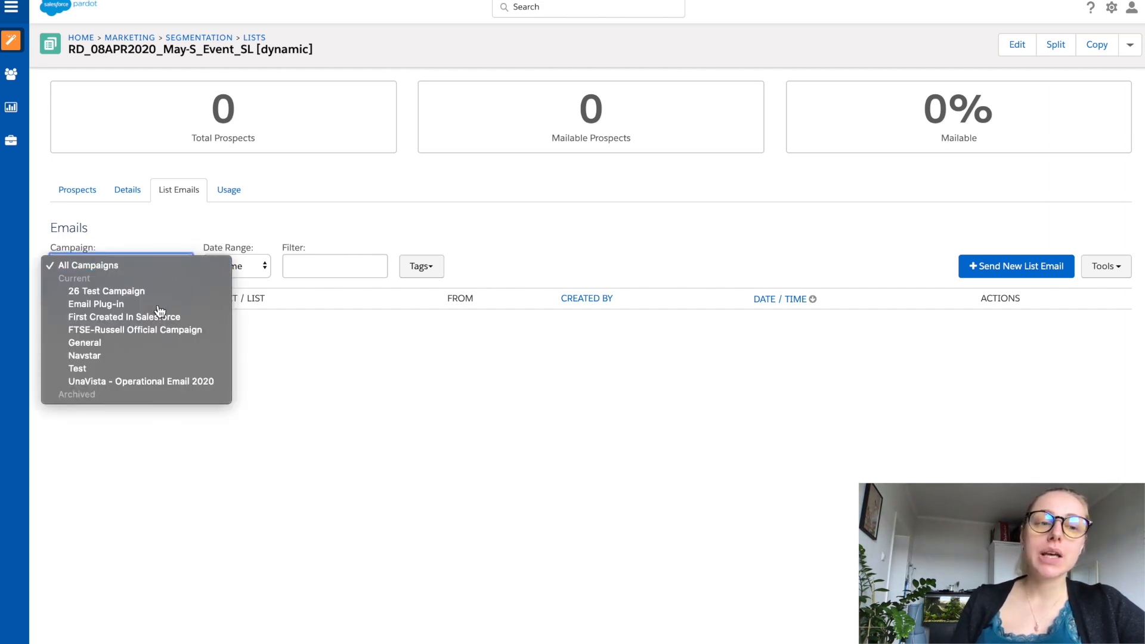
pyautogui.click(161, 262)
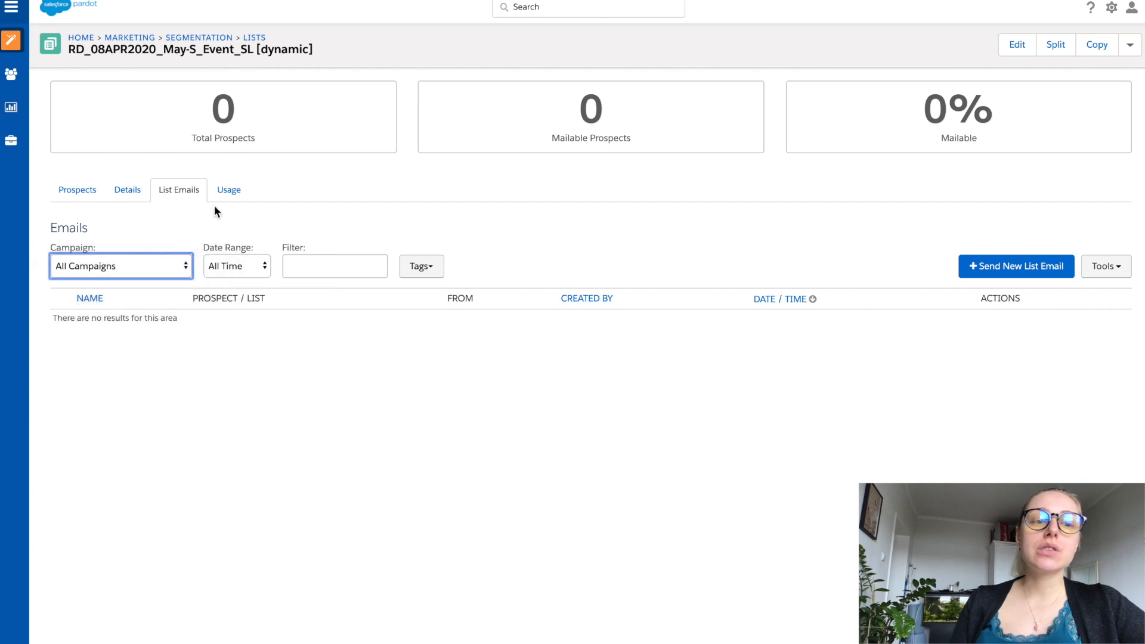
pyautogui.click(230, 189)
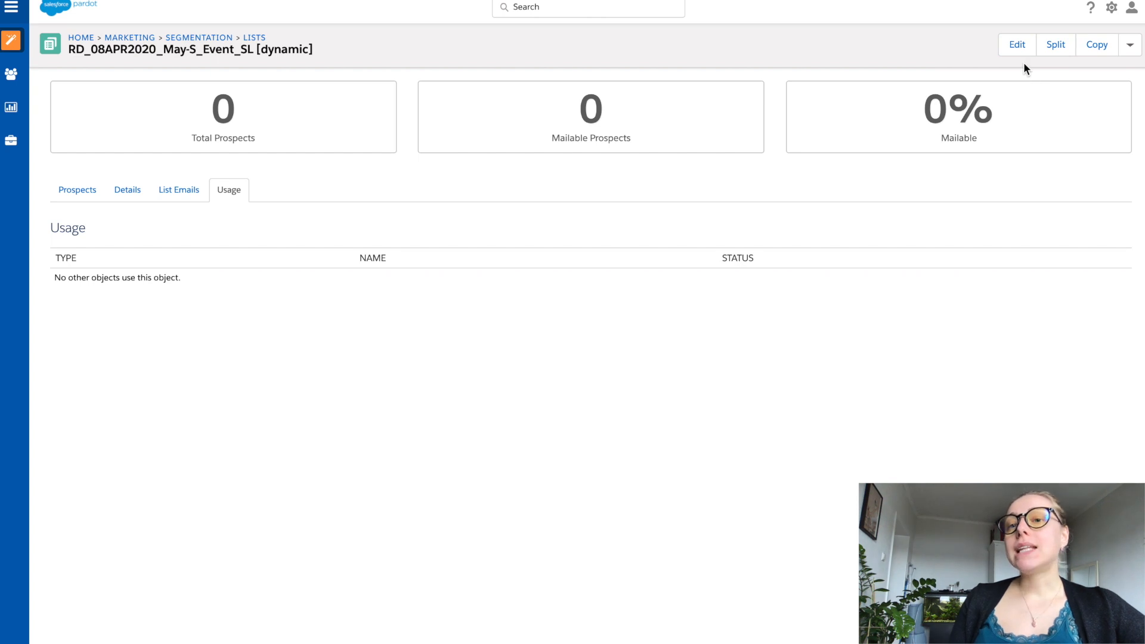
# Step: Start splitting the list and allot 50% of the prospects to each of the two split lists
pyautogui.click(1130, 53)
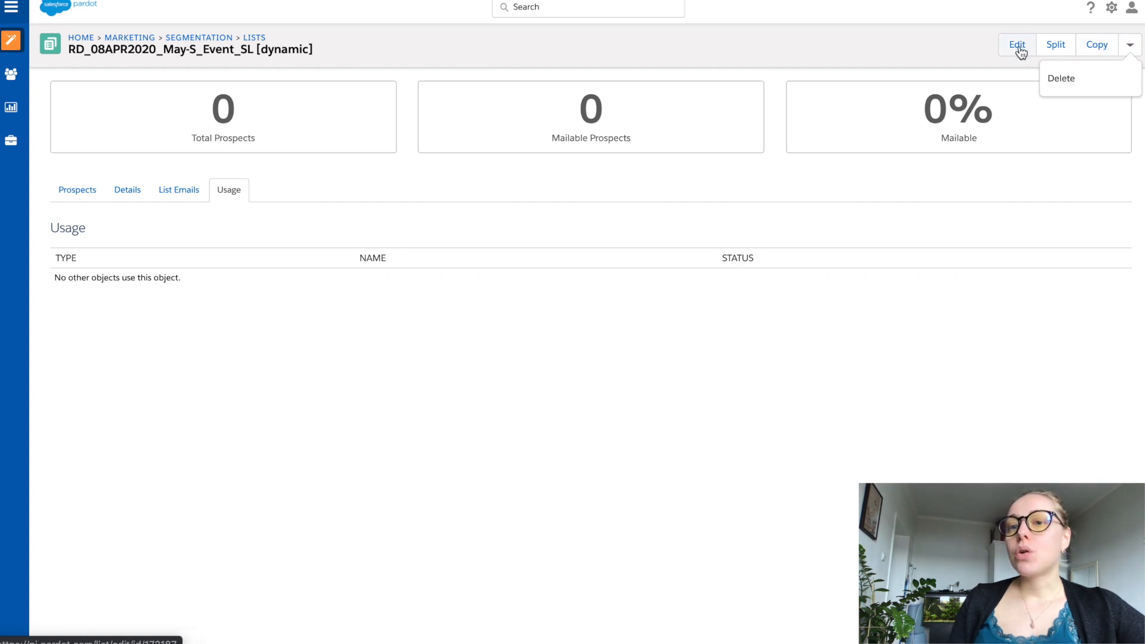
pyautogui.click(1051, 52)
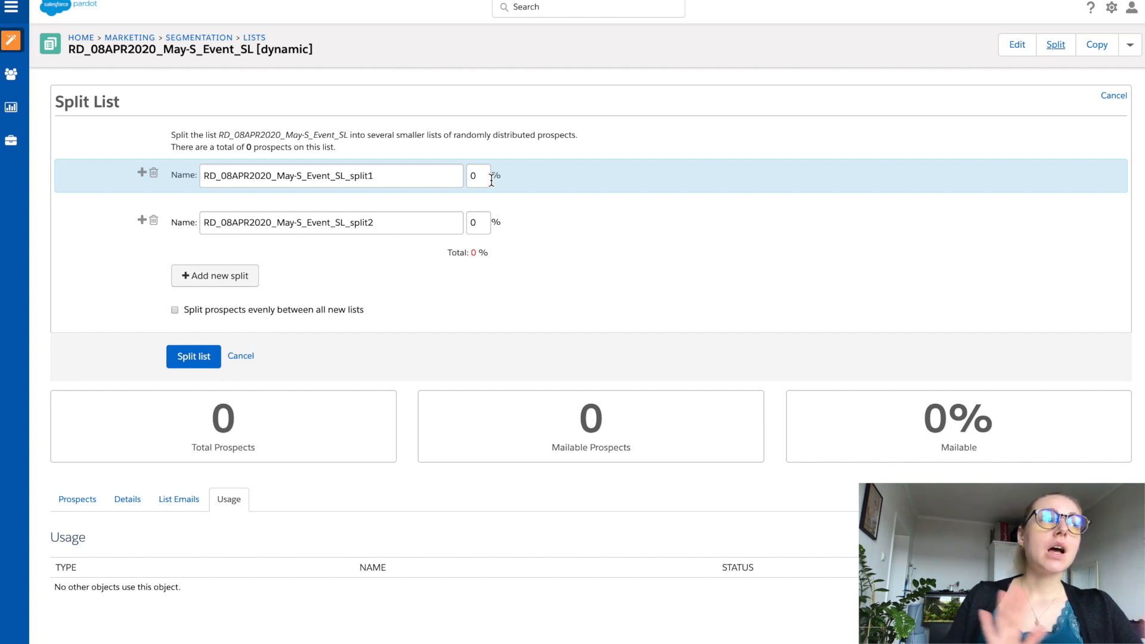
pyautogui.click(488, 178)
pyautogui.press('BackSpace')
pyautogui.write('50')
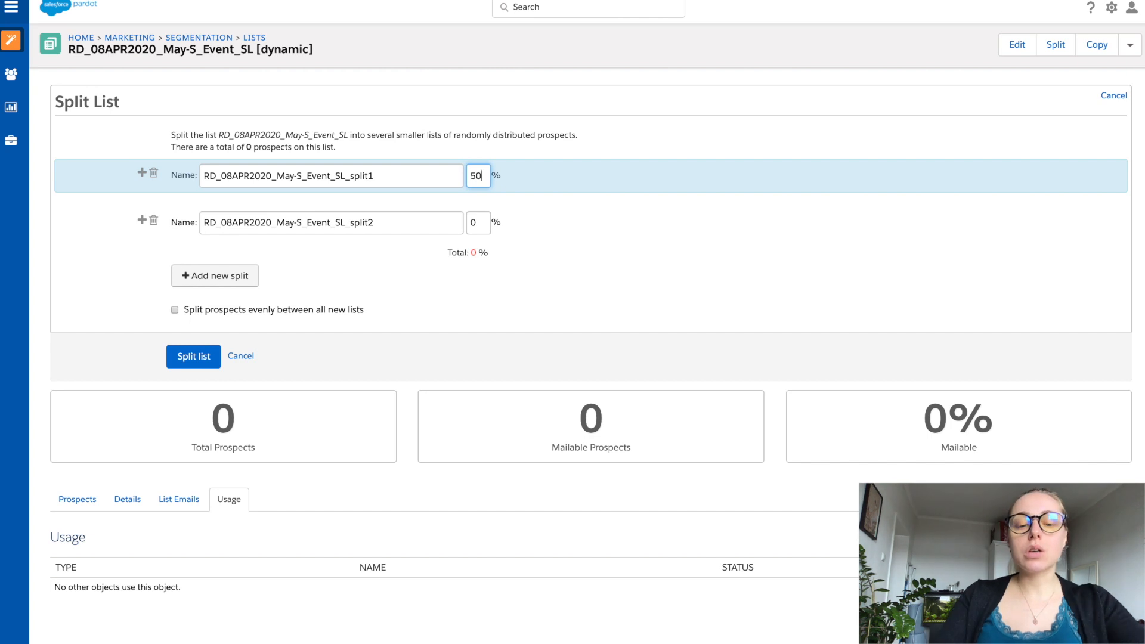
pyautogui.click(480, 222)
pyautogui.press('BackSpace')
pyautogui.write('50')
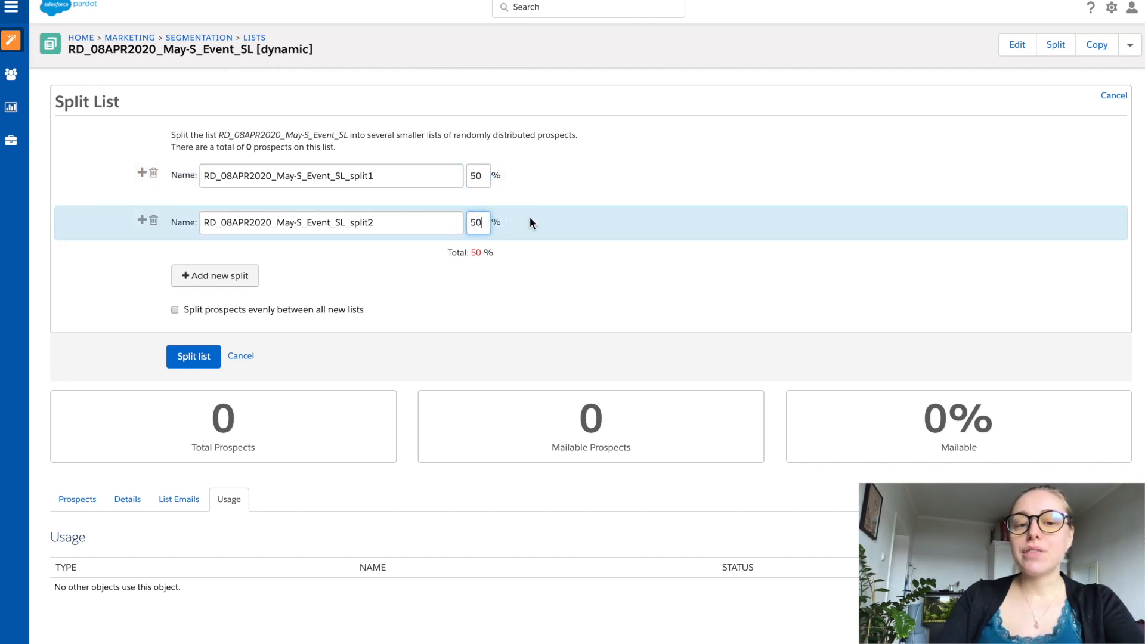
pyautogui.click(590, 177)
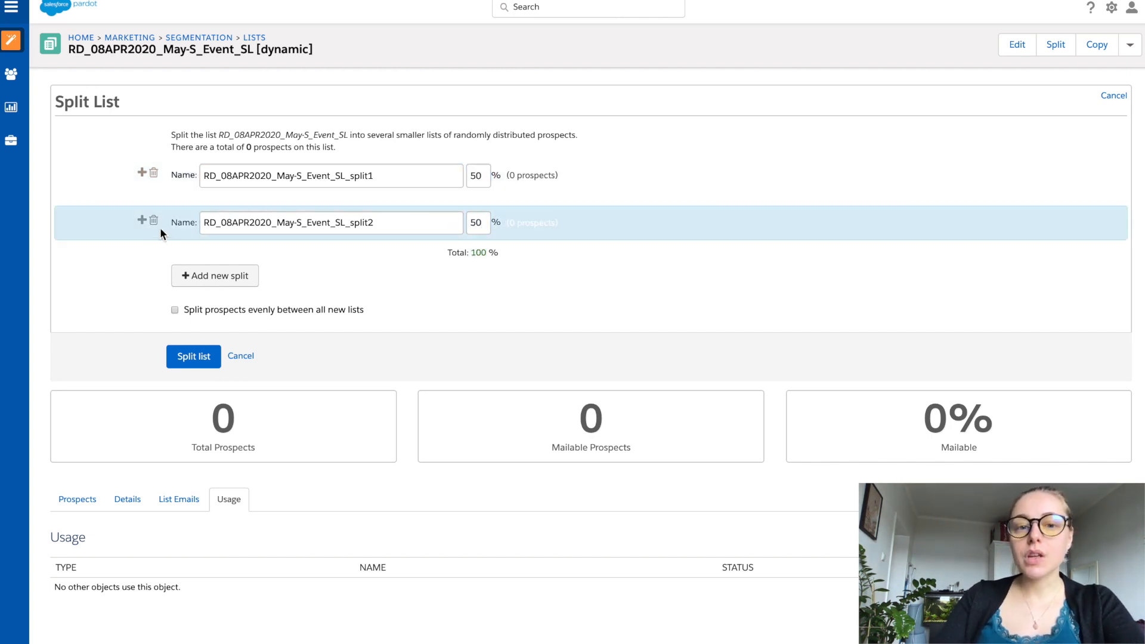
# Step: Add a third split list, allot 20% to split2 and 30% to split3, and cancel the split without creating the lists
pyautogui.click(142, 220)
pyautogui.doubleClick(476, 222)
pyautogui.write('20')
pyautogui.click(472, 271)
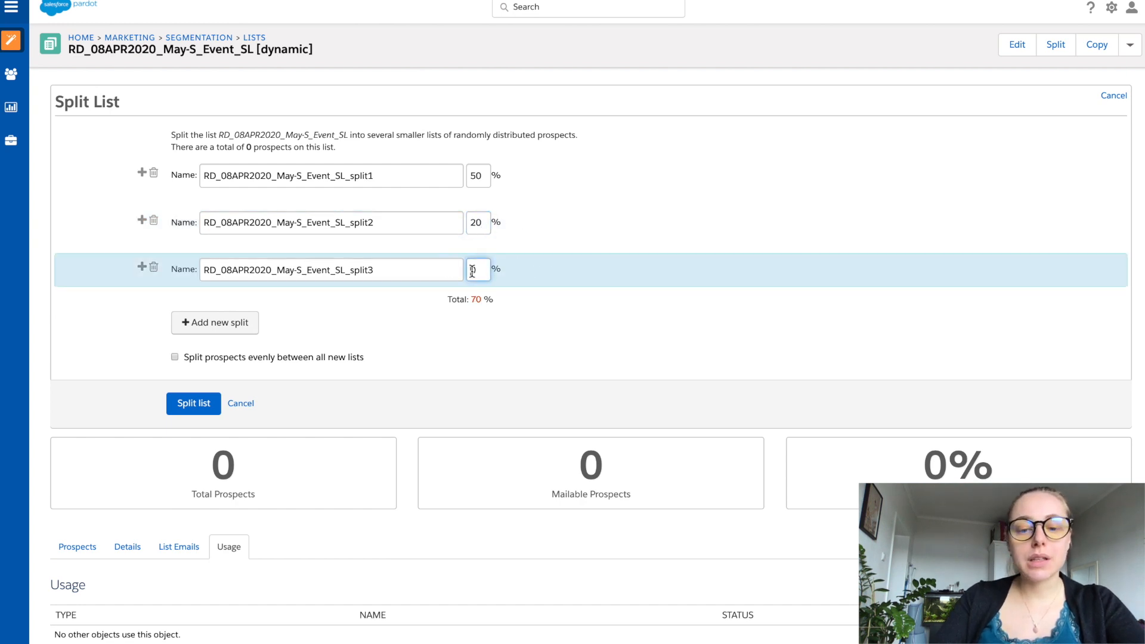
pyautogui.write('3')
pyautogui.click(558, 334)
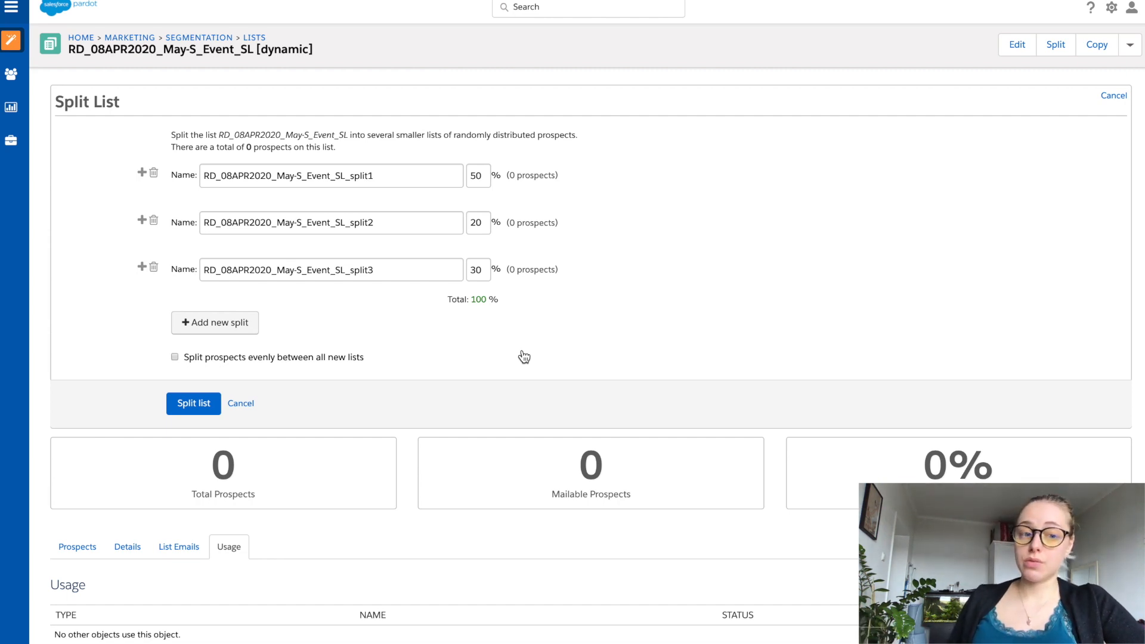
pyautogui.click(253, 403)
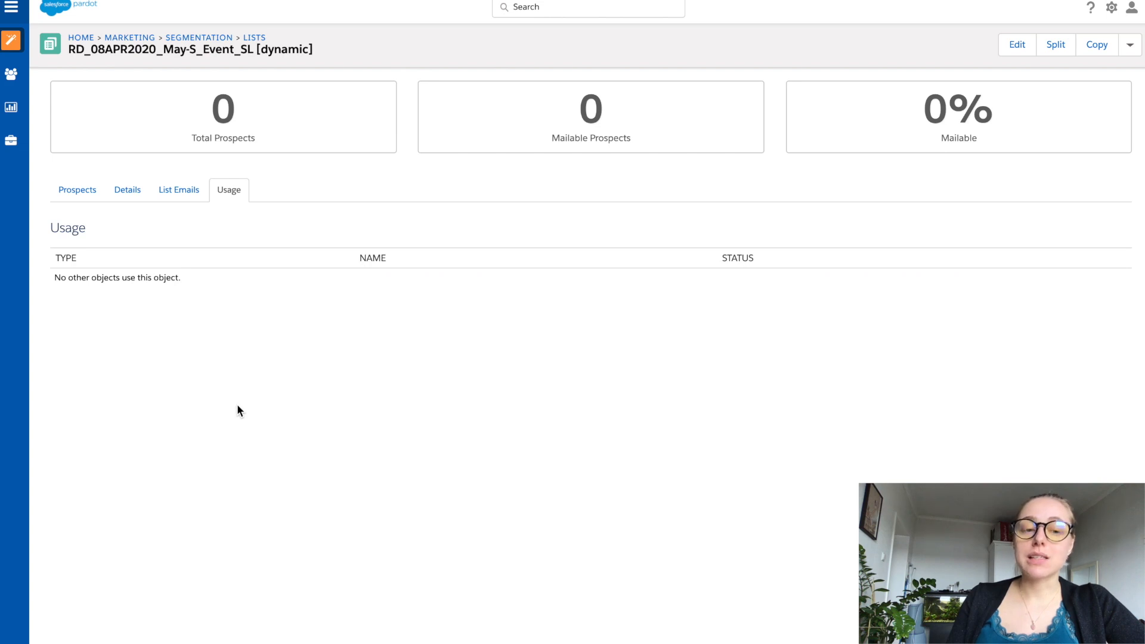